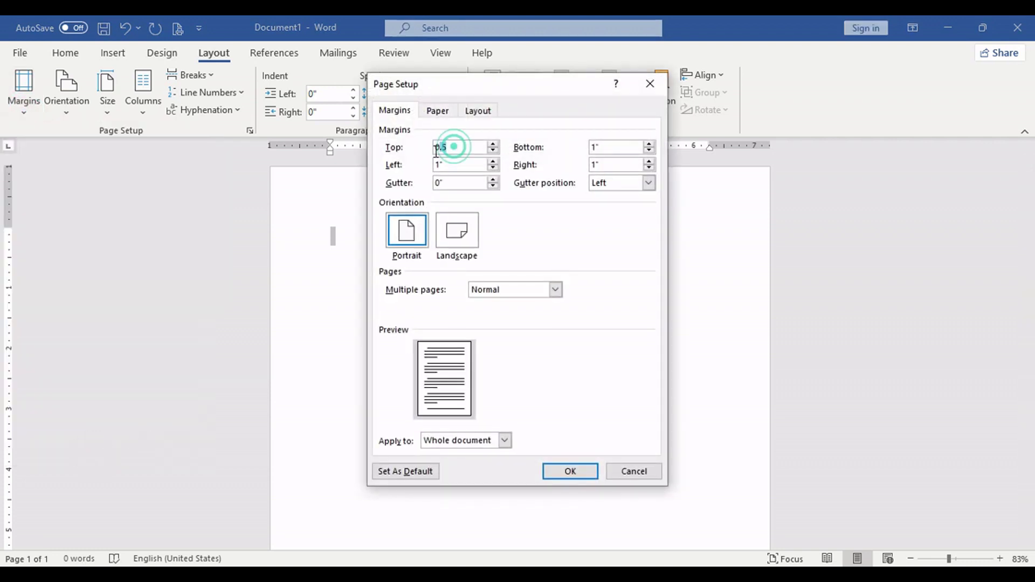
Step: Set the bottom, left and right page margins to 0.5 inch for the whole document
{"action": "left_click", "coordinate": [594, 148]}
{"action": "type", "text": "0.5"}
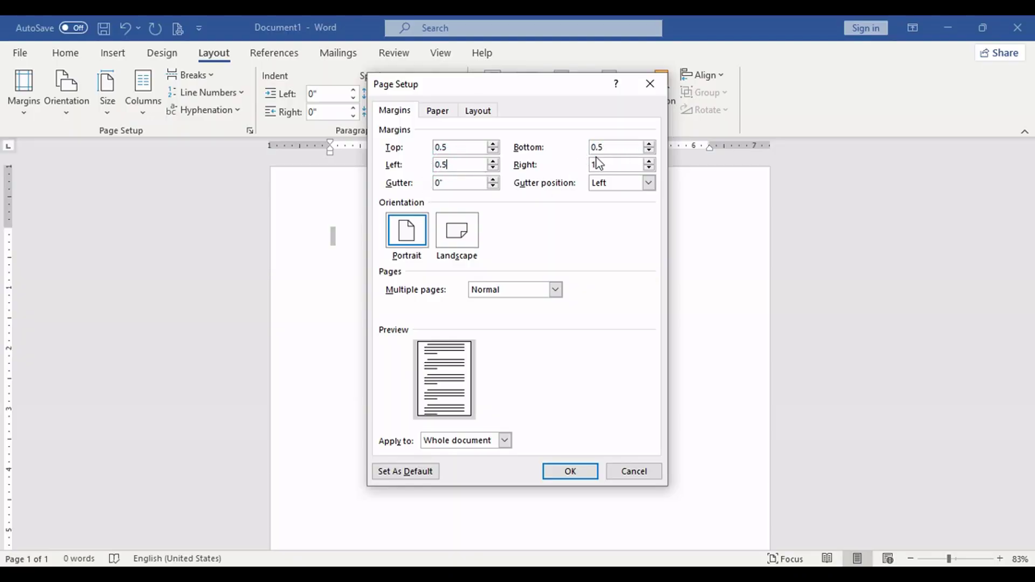
{"action": "left_click", "coordinate": [580, 469]}
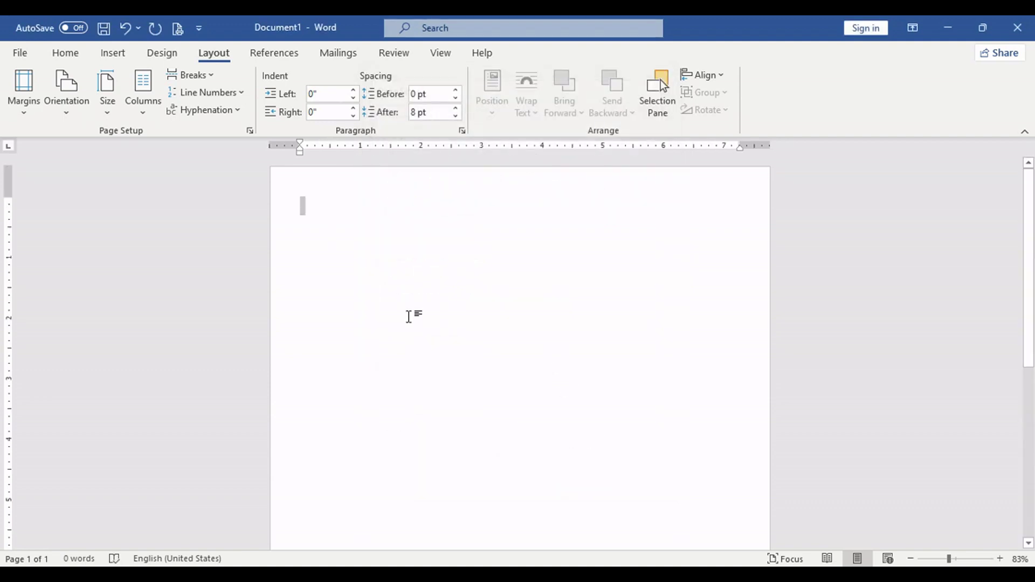
Step: Draw a rectangle from the page's upper-left corner across its full width and most of its height
{"action": "left_click", "coordinate": [112, 61]}
{"action": "left_click", "coordinate": [213, 76]}
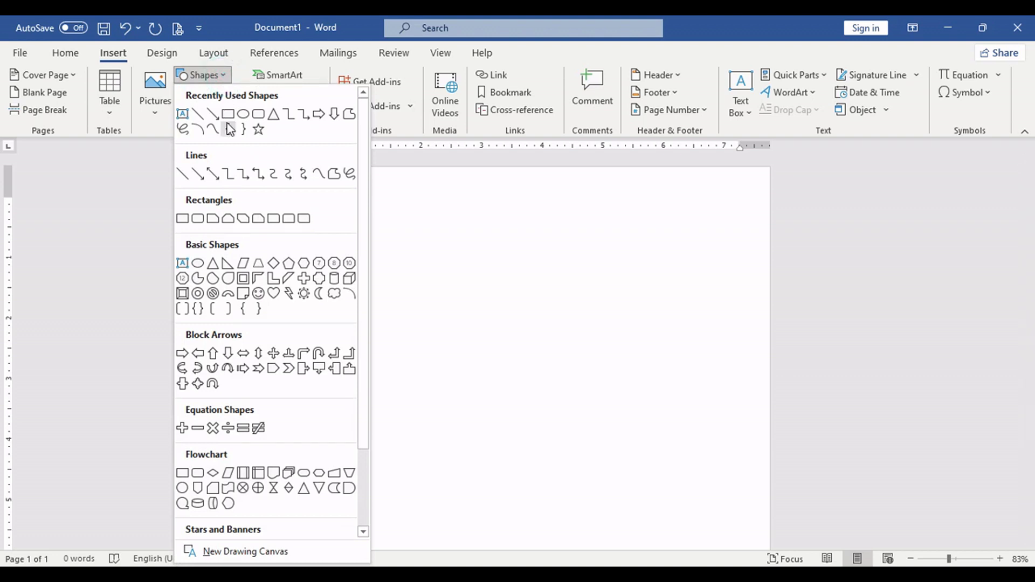
{"action": "left_click", "coordinate": [228, 126]}
{"action": "left_click_drag", "start_coordinate": [276, 173], "coordinate": [769, 546]}
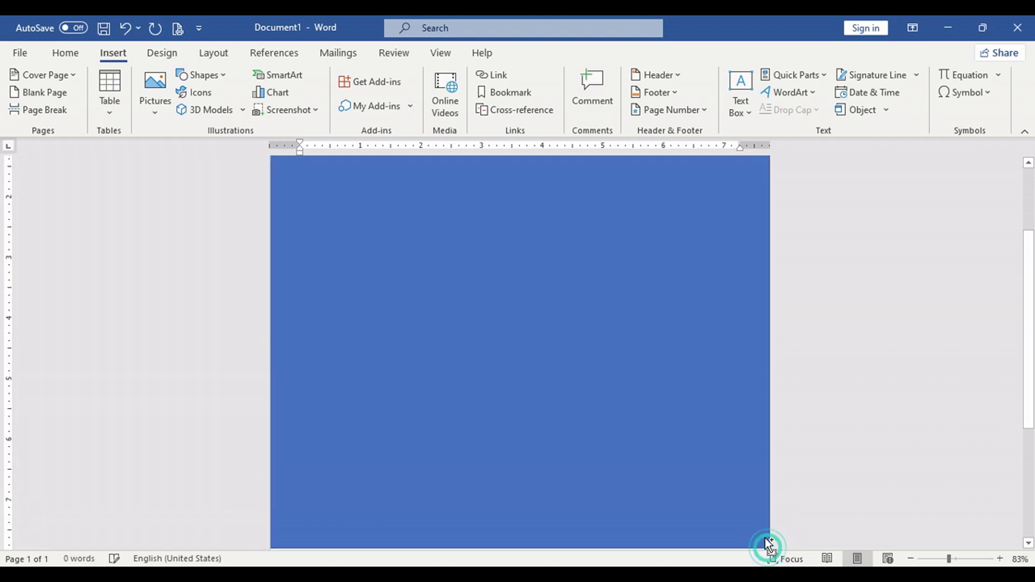
{"action": "scroll", "coordinate": [609, 453], "scroll_direction": "down", "scroll_amount": 3}
{"action": "scroll", "coordinate": [606, 452], "scroll_direction": "up", "scroll_amount": 3}
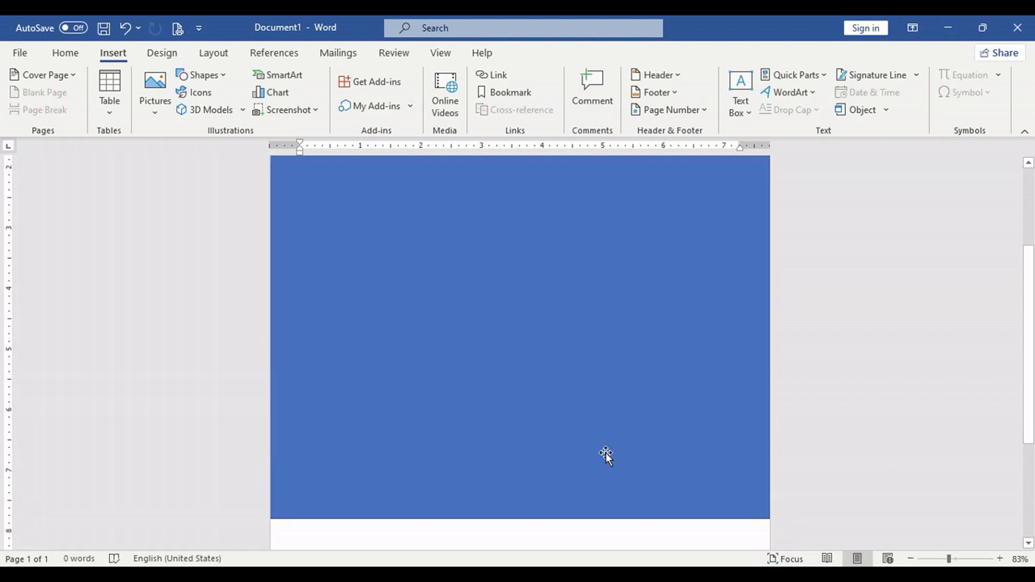
{"action": "scroll", "coordinate": [603, 447], "scroll_direction": "down", "scroll_amount": 2}
Step: Enlarge the rectangle until it covers the entire page, and fill it with dark red
{"action": "left_click", "coordinate": [550, 398]}
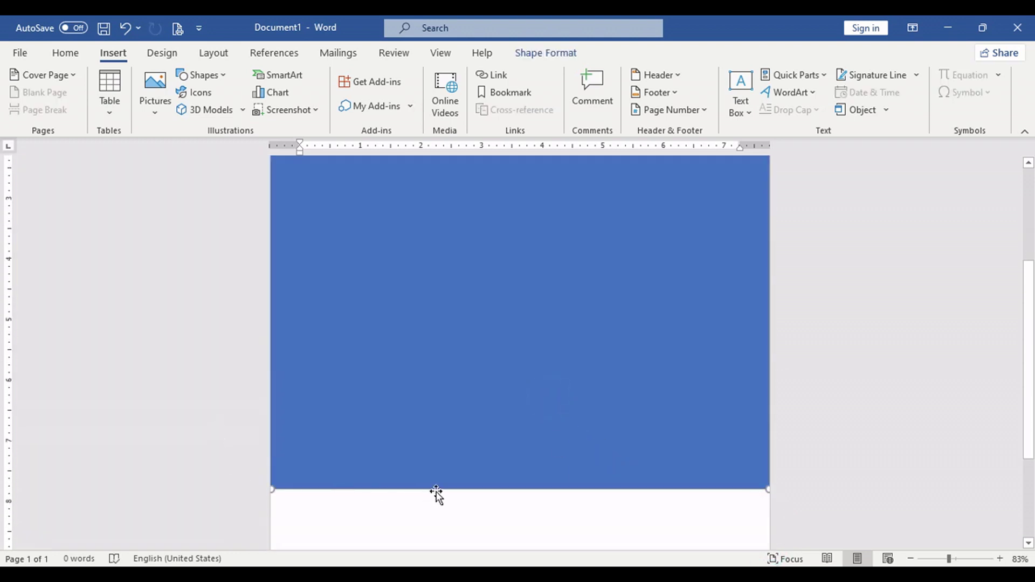
{"action": "scroll", "coordinate": [475, 391], "scroll_direction": "down", "scroll_amount": 3}
{"action": "left_click_drag", "start_coordinate": [273, 335], "coordinate": [291, 536]}
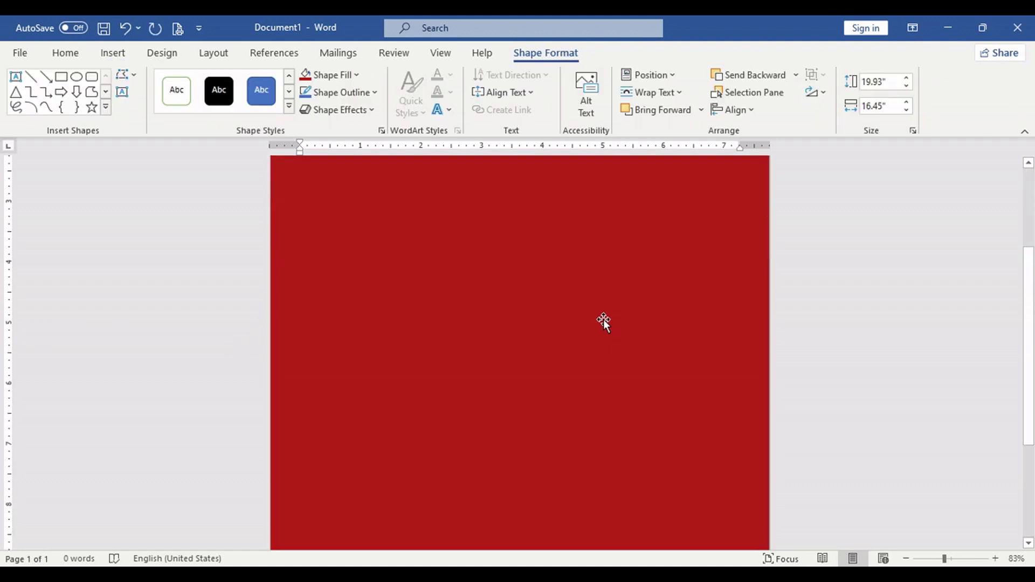
{"action": "scroll", "coordinate": [603, 319], "scroll_direction": "down", "scroll_amount": 1}
{"action": "scroll", "coordinate": [603, 319], "scroll_direction": "up", "scroll_amount": 2}
{"action": "scroll", "coordinate": [603, 320], "scroll_direction": "down", "scroll_amount": 2, "text": "ctrl"}
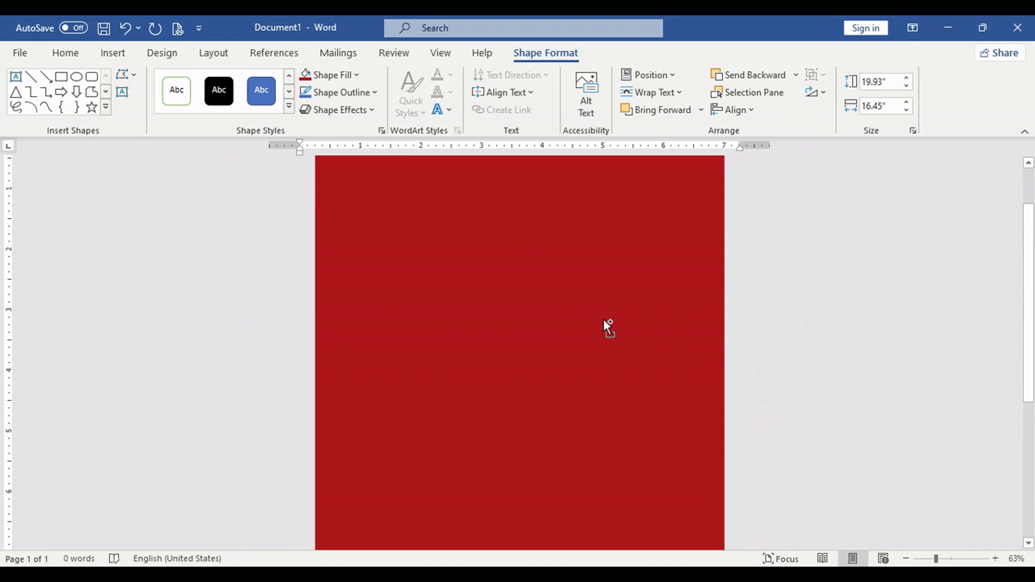
{"action": "scroll", "coordinate": [604, 319], "scroll_direction": "down", "scroll_amount": 2, "text": "ctrl"}
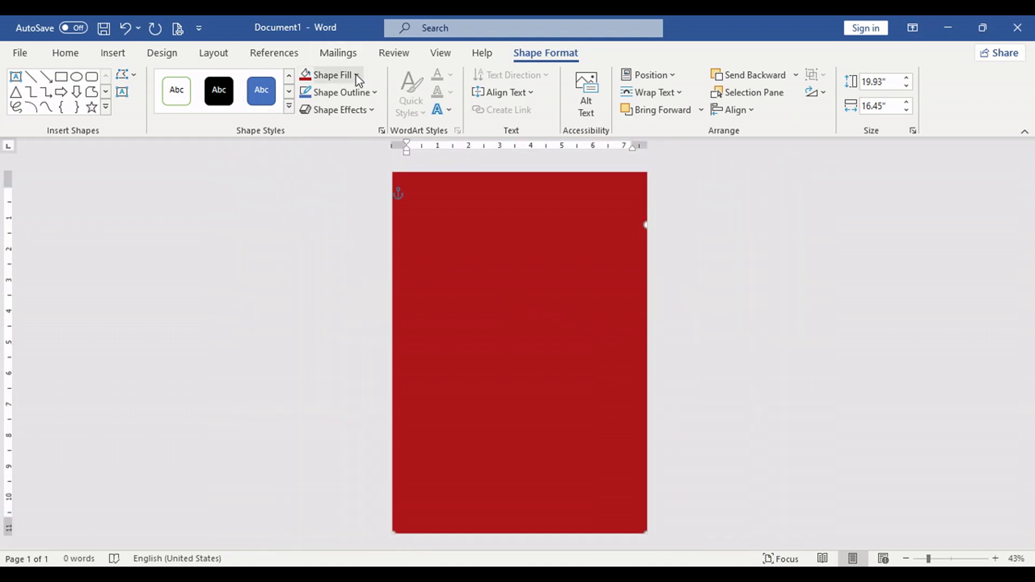
Step: Add a coffee-picture-filled circle about 9.1 inches high and 9.81 inches wide, overlapping the page's upper-left corner
{"action": "left_click", "coordinate": [118, 52]}
{"action": "left_click", "coordinate": [222, 75]}
{"action": "left_click", "coordinate": [244, 120]}
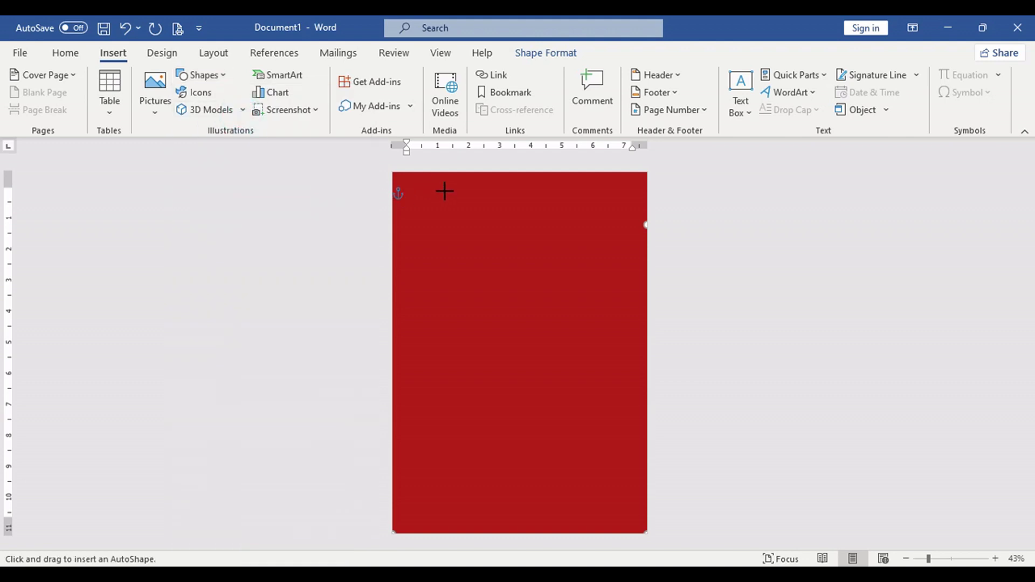
{"action": "mouse_move", "coordinate": [455, 221]}
{"action": "left_mouse_down"}
{"action": "mouse_move", "coordinate": [707, 439]}
{"action": "mouse_move", "coordinate": [673, 437]}
{"action": "left_mouse_up"}
{"action": "mouse_move", "coordinate": [599, 368]}
{"action": "left_mouse_down"}
{"action": "mouse_move", "coordinate": [573, 350]}
{"action": "mouse_move", "coordinate": [547, 360]}
{"action": "mouse_move", "coordinate": [522, 287]}
{"action": "left_mouse_up"}
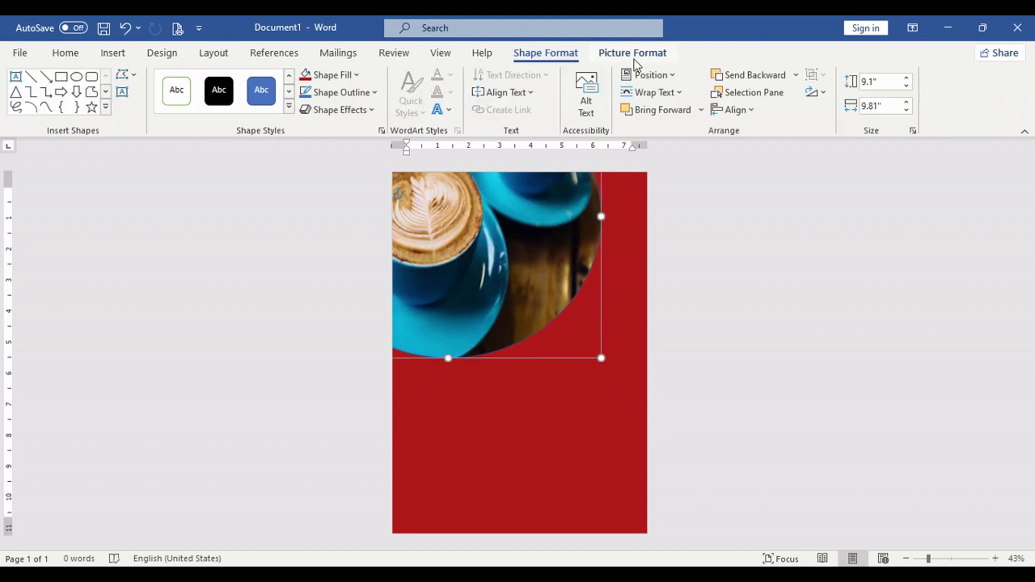
Step: Reposition the picture inside the circle with Crop so the whole coffee cup is in view
{"action": "left_click", "coordinate": [632, 52]}
{"action": "left_click", "coordinate": [905, 94]}
{"action": "left_click_drag", "start_coordinate": [488, 340], "coordinate": [531, 240]}
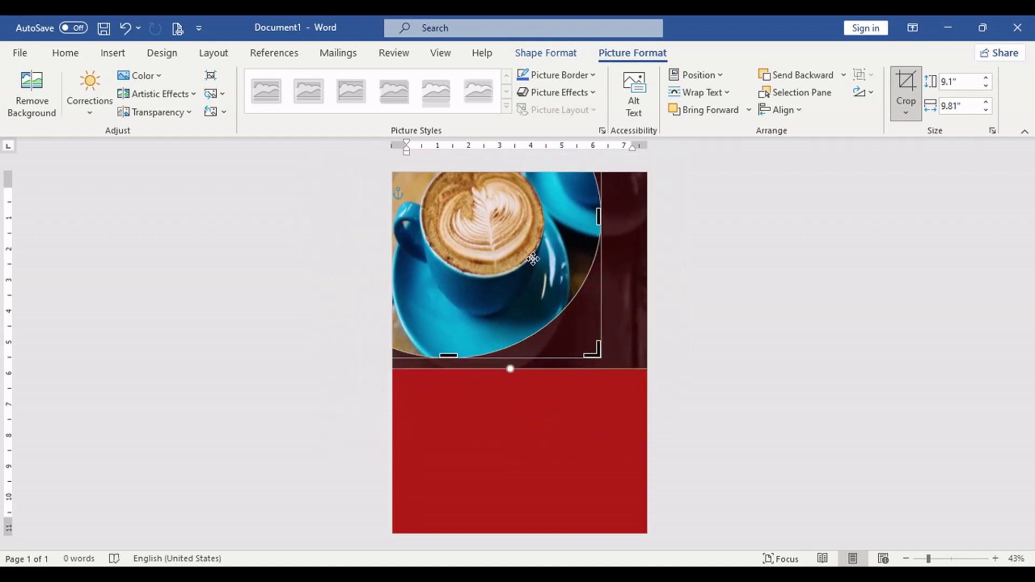
{"action": "left_click", "coordinate": [726, 269]}
{"action": "left_click", "coordinate": [599, 365]}
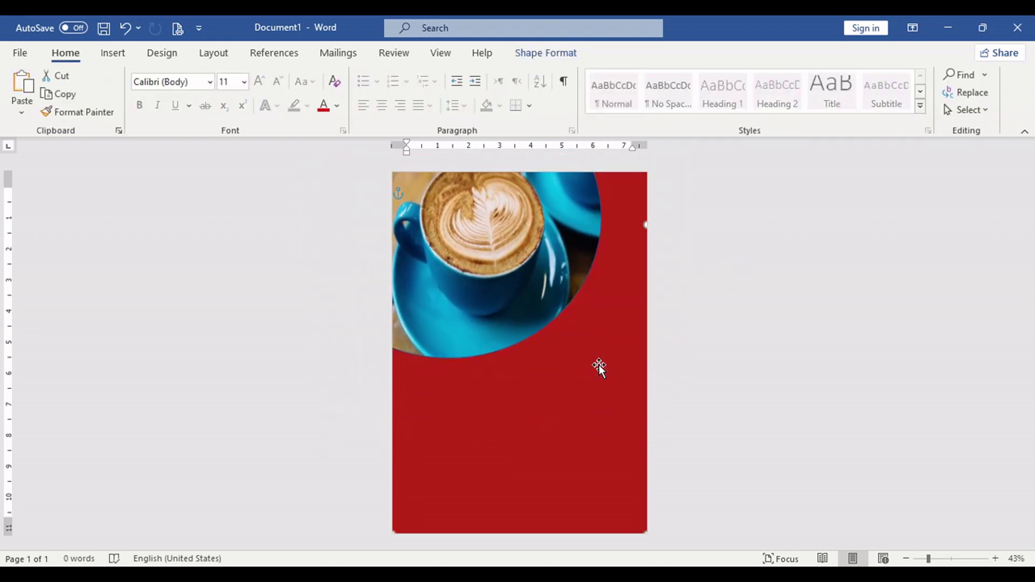
Step: Shift the picture circle slightly down and left, and readjust the coffee cup inside its crop area
{"action": "left_click", "coordinate": [570, 244]}
{"action": "left_click", "coordinate": [632, 53]}
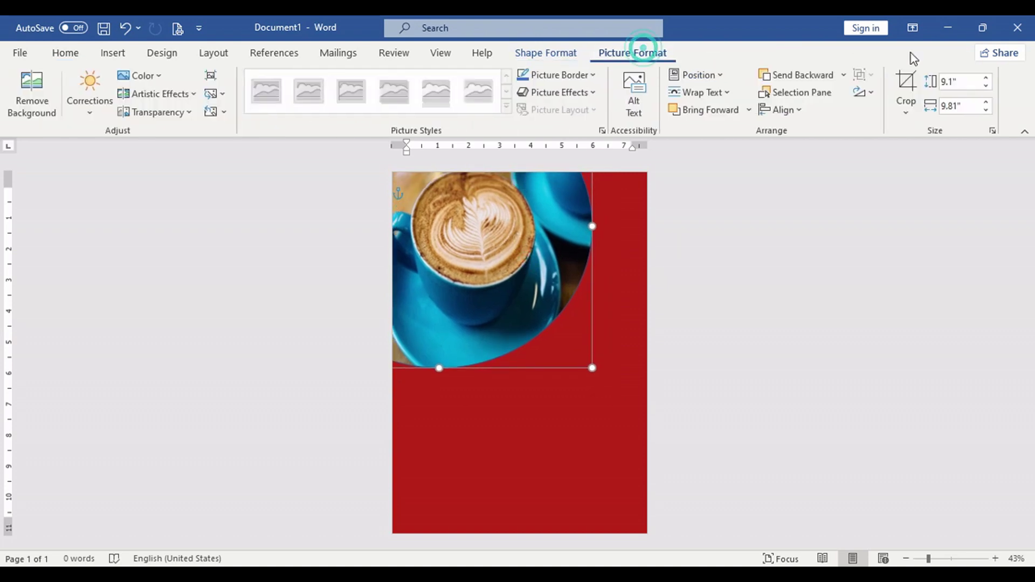
{"action": "left_click", "coordinate": [906, 89]}
{"action": "left_click_drag", "start_coordinate": [531, 262], "coordinate": [538, 270]}
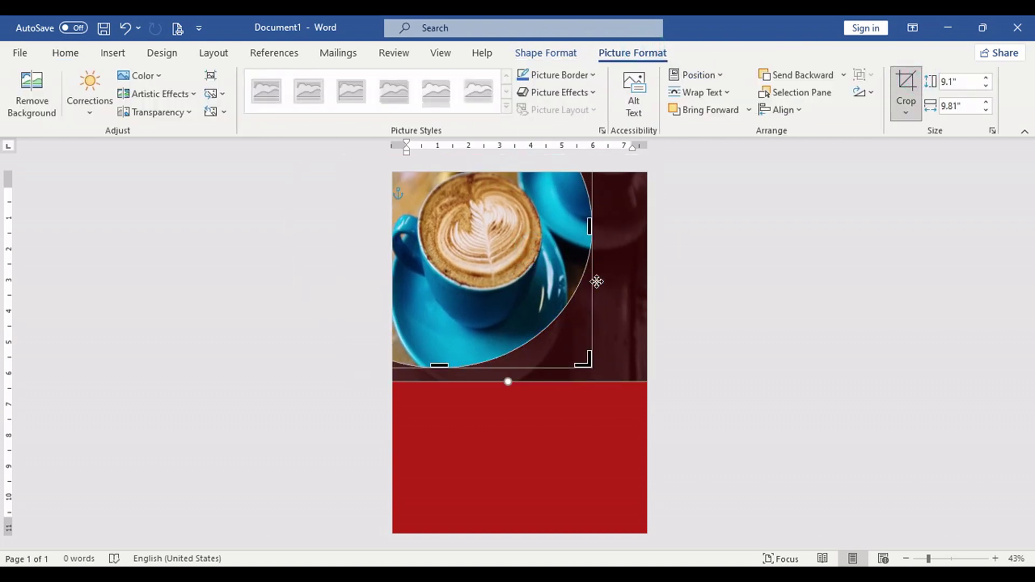
Step: Fill the full-page background rectangle with Black, Text 1, Lighter 5%
{"action": "left_click", "coordinate": [612, 323]}
{"action": "left_click", "coordinate": [546, 52]}
{"action": "left_click", "coordinate": [356, 75]}
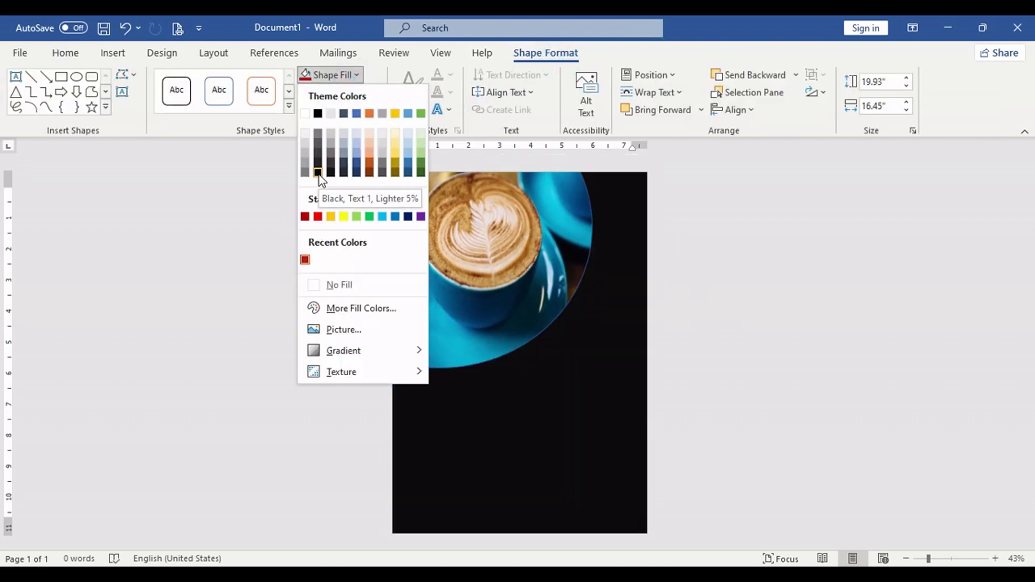
{"action": "left_click", "coordinate": [318, 181]}
Step: Give the coffee picture circle a thicker white outline
{"action": "left_click", "coordinate": [370, 95]}
{"action": "mouse_move", "coordinate": [398, 349]}
{"action": "left_click", "coordinate": [501, 503]}
{"action": "left_click", "coordinate": [368, 92]}
{"action": "left_click", "coordinate": [306, 131]}
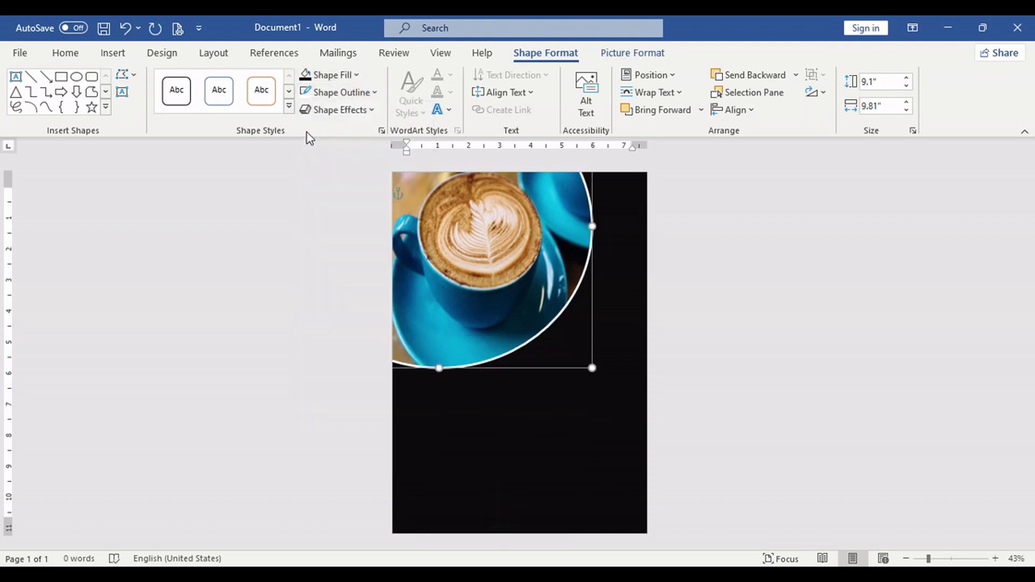
{"action": "left_click", "coordinate": [681, 252]}
Step: Draw a page-wide rectangle about 5.44 inches high and 8.18 inches wide across the picture, and send it backward
{"action": "left_click", "coordinate": [112, 53]}
{"action": "left_click", "coordinate": [204, 75]}
{"action": "left_click", "coordinate": [232, 116]}
{"action": "left_click_drag", "start_coordinate": [391, 224], "coordinate": [646, 395]}
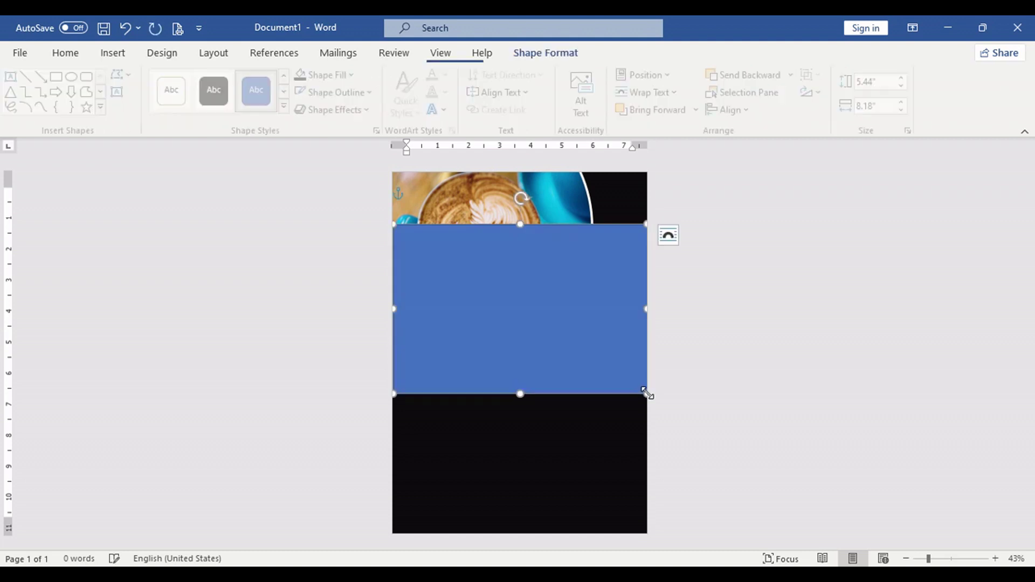
{"action": "left_click", "coordinate": [755, 75]}
{"action": "left_click", "coordinate": [355, 76]}
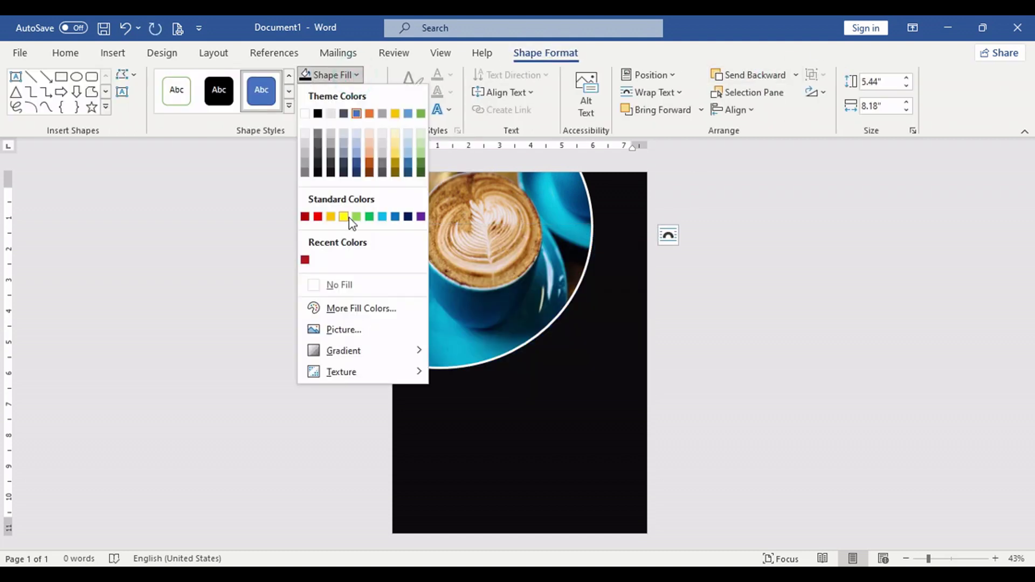
{"action": "double_click", "coordinate": [302, 261]}
{"action": "left_click", "coordinate": [629, 305]}
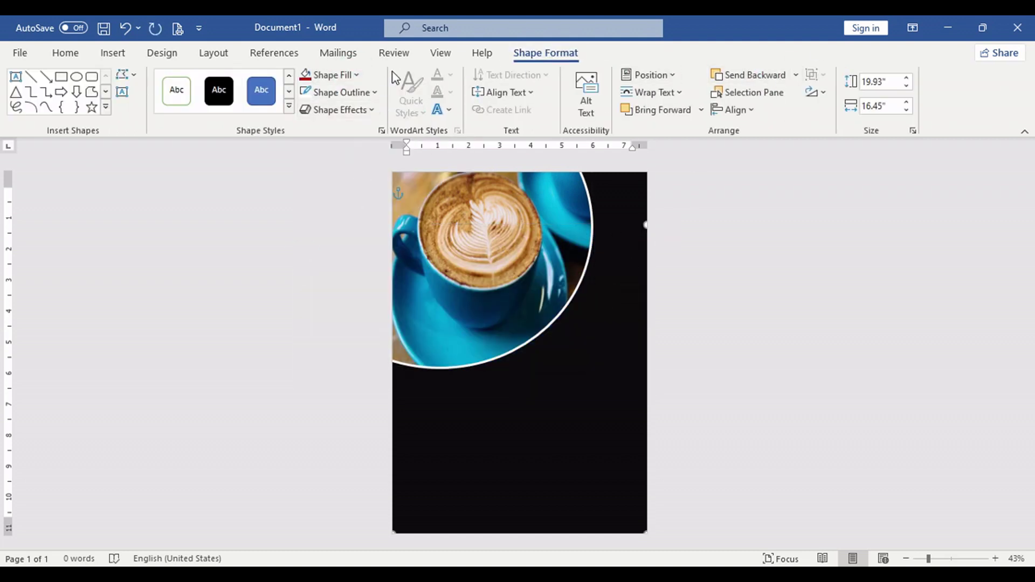
{"action": "left_click", "coordinate": [355, 76]}
{"action": "left_click", "coordinate": [749, 257]}
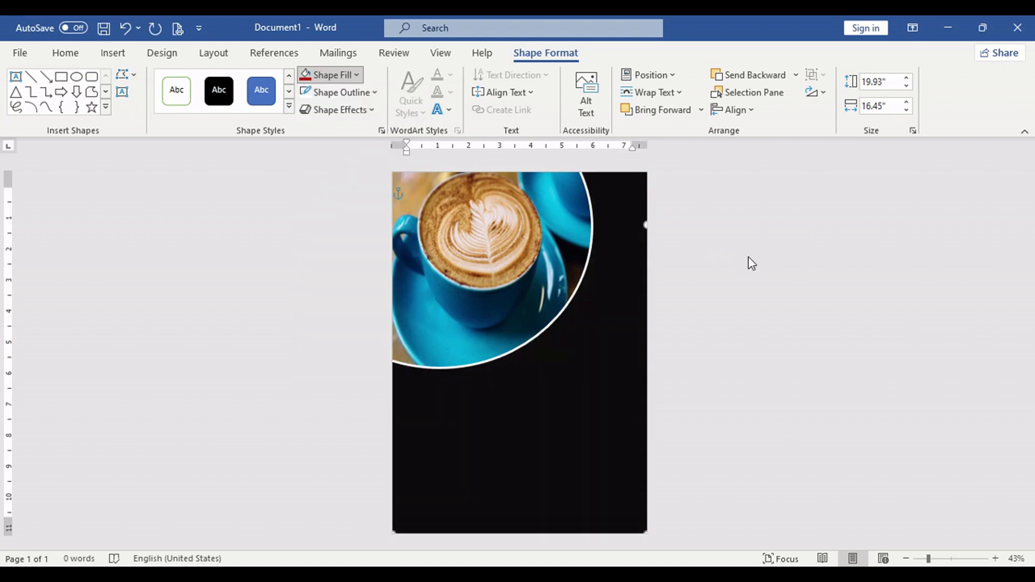
Step: Undo the rectangle's last backward move and widen it to about 8.3 inches
{"action": "left_click", "coordinate": [125, 32]}
{"action": "left_click", "coordinate": [623, 298]}
{"action": "left_click", "coordinate": [624, 299]}
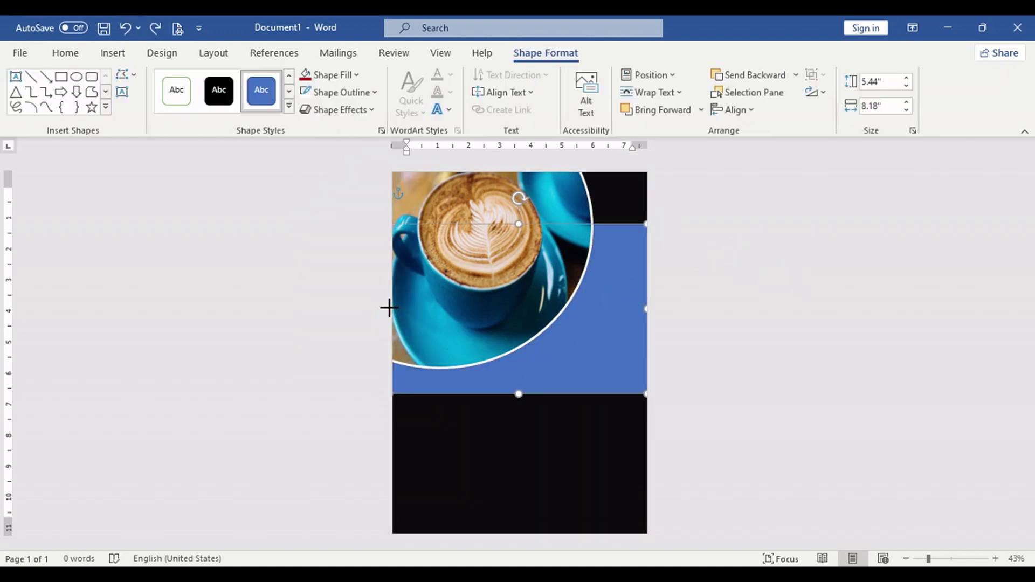
Step: Fill the page-wide rectangle with dark orange and raise its lower edge to just below the circle
{"action": "left_click", "coordinate": [356, 76]}
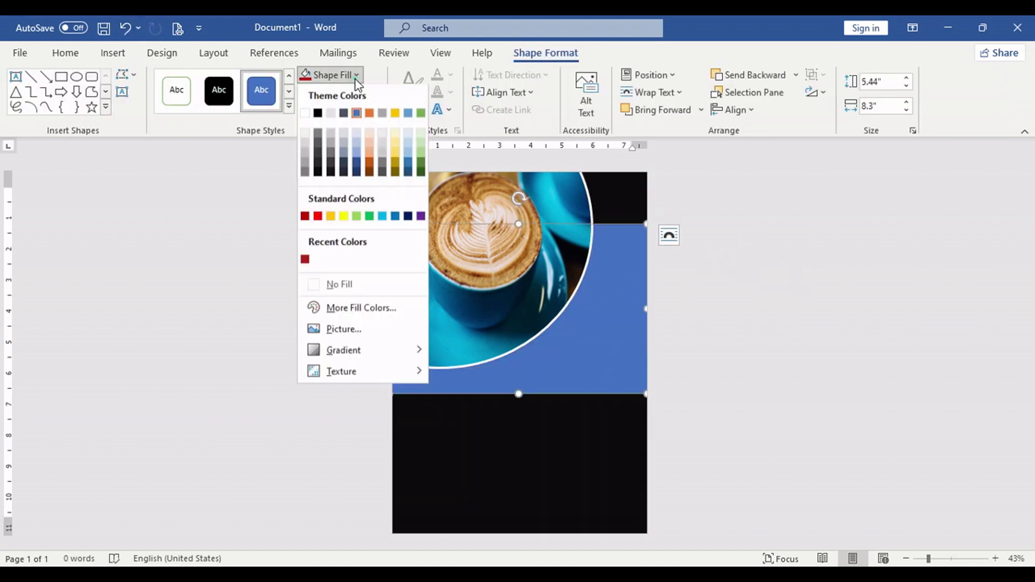
{"action": "left_click", "coordinate": [370, 160]}
{"action": "left_click_drag", "start_coordinate": [518, 393], "coordinate": [518, 372]}
{"action": "left_click", "coordinate": [725, 278]}
{"action": "left_click", "coordinate": [607, 299]}
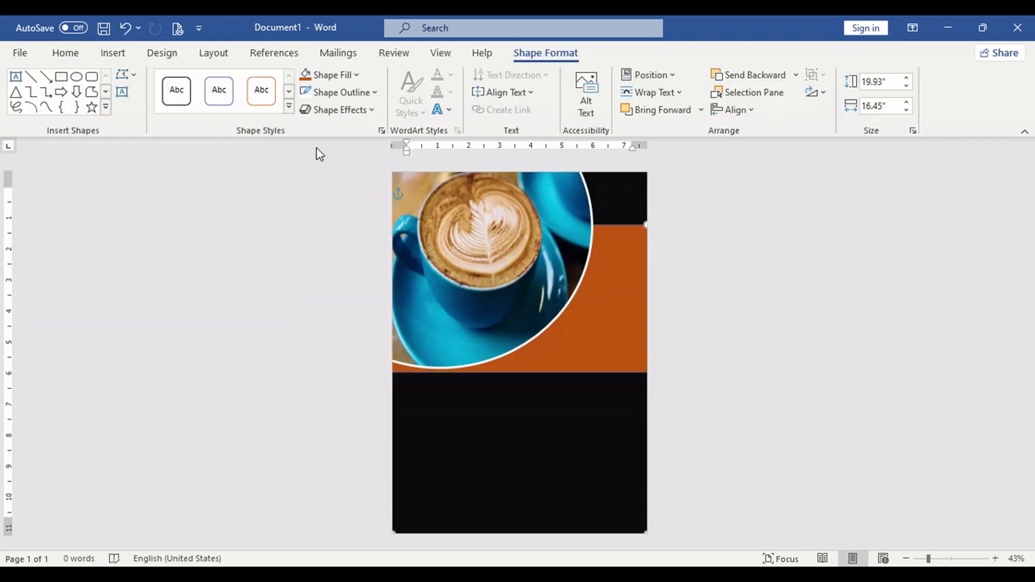
Step: Draw a thin banner shape about 0.59 inch high and 6.22 inches wide just below the orange rectangle
{"action": "left_click", "coordinate": [113, 53]}
{"action": "left_click", "coordinate": [199, 74]}
{"action": "left_click", "coordinate": [307, 271]}
{"action": "mouse_move", "coordinate": [424, 380]}
{"action": "left_mouse_down"}
{"action": "mouse_move", "coordinate": [551, 425]}
{"action": "mouse_move", "coordinate": [617, 398]}
{"action": "left_mouse_up"}
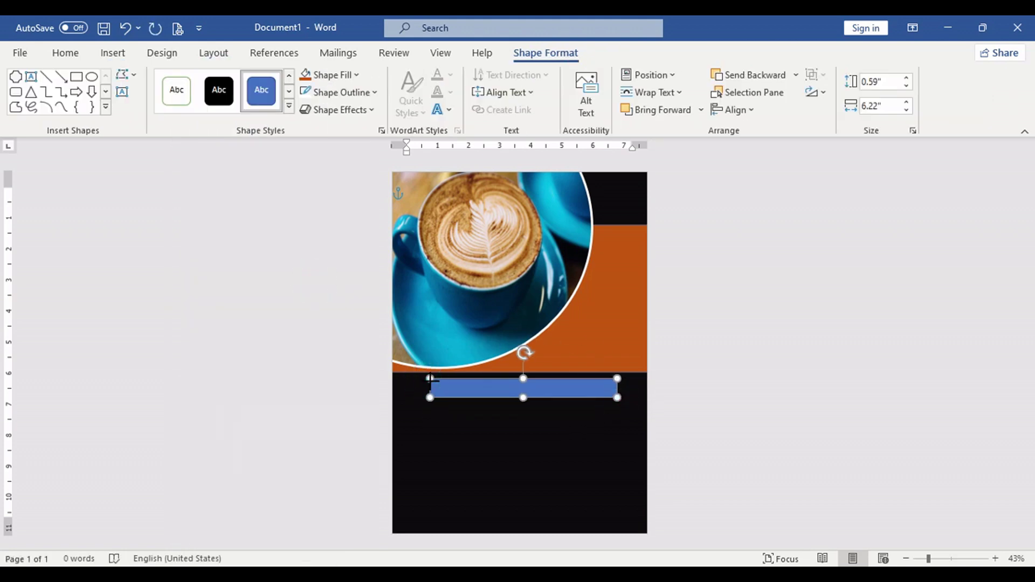
Step: Reshape both ends of the blue banner by editing its points
{"action": "left_click", "coordinate": [123, 74]}
{"action": "left_click", "coordinate": [159, 118]}
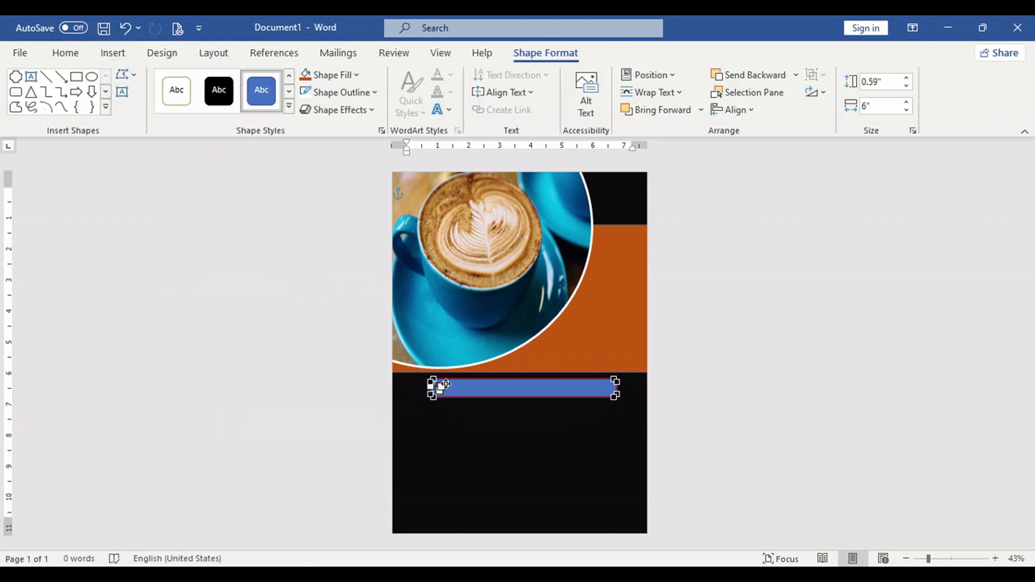
{"action": "left_click_drag", "start_coordinate": [415, 396], "coordinate": [415, 393]}
{"action": "left_click_drag", "start_coordinate": [620, 388], "coordinate": [630, 388]}
{"action": "left_click", "coordinate": [597, 422]}
Step: Move the banner onto the orange rectangle's lower-right area and resize it to about 0.98 by 3.68 inches
{"action": "left_click_drag", "start_coordinate": [542, 390], "coordinate": [515, 364]}
{"action": "left_click_drag", "start_coordinate": [405, 348], "coordinate": [468, 347]}
{"action": "left_click_drag", "start_coordinate": [569, 348], "coordinate": [595, 356]}
{"action": "left_click", "coordinate": [580, 393]}
{"action": "left_click", "coordinate": [592, 351]}
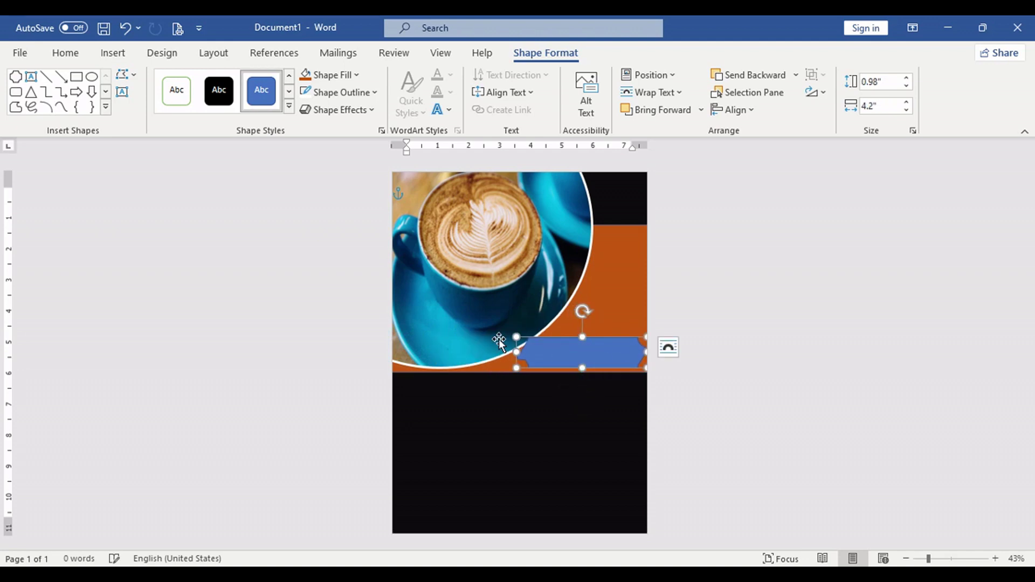
{"action": "left_click_drag", "start_coordinate": [517, 352], "coordinate": [532, 354]}
{"action": "left_click", "coordinate": [587, 401]}
{"action": "left_click", "coordinate": [592, 358]}
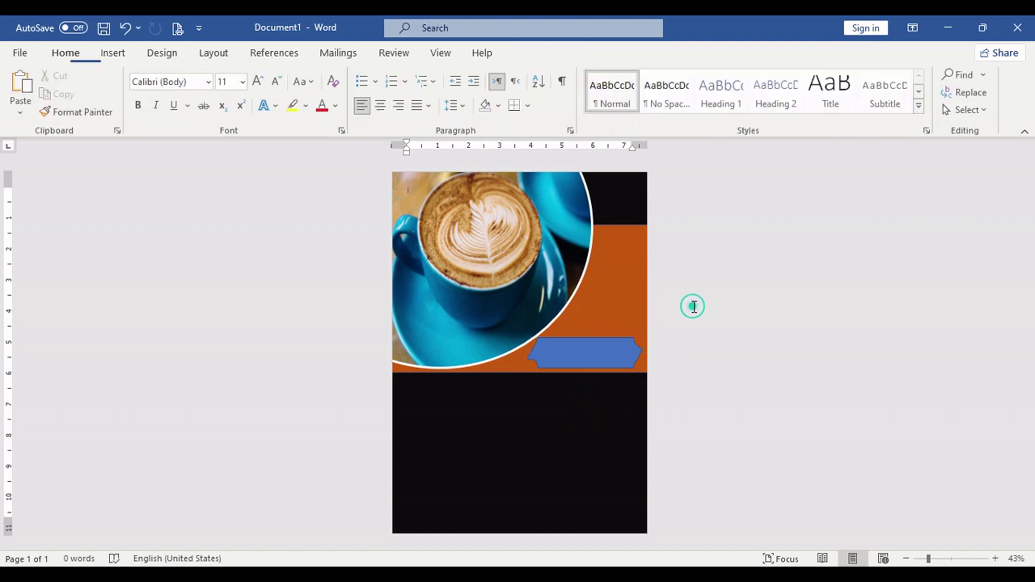
Step: Fill the banner with dark blue and give it a thicker white outline
{"action": "left_click", "coordinate": [356, 76]}
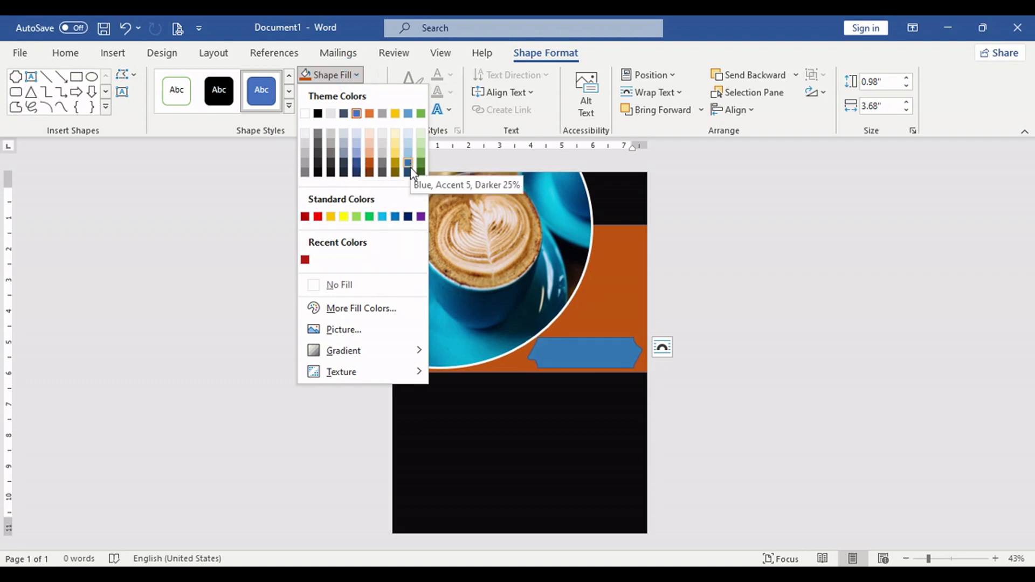
{"action": "left_click", "coordinate": [359, 164]}
{"action": "left_click", "coordinate": [345, 92]}
{"action": "mouse_move", "coordinate": [346, 348]}
{"action": "left_click", "coordinate": [487, 501]}
Step: Insert WordArt reading "Channa Coffee" and place it over the blue banner
{"action": "left_click", "coordinate": [113, 52]}
{"action": "left_click", "coordinate": [770, 94]}
{"action": "left_click", "coordinate": [772, 143]}
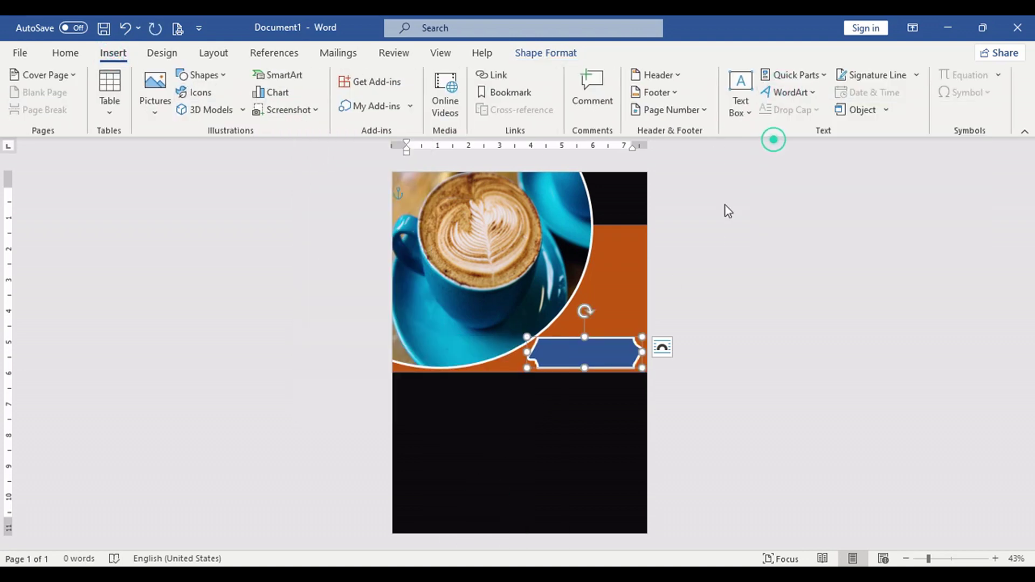
{"action": "type", "text": "Channa Coffee"}
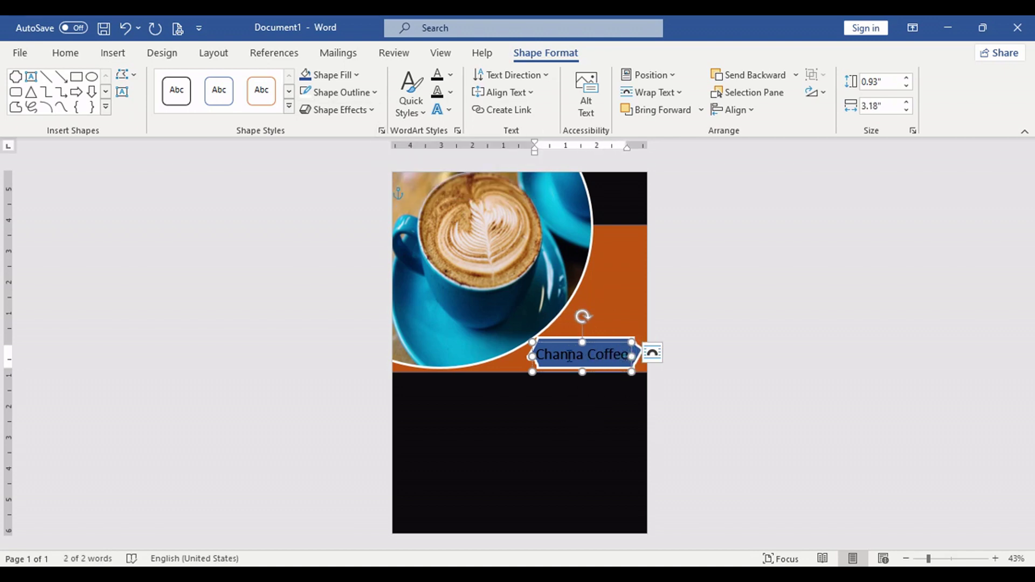
Step: Format the "Channa Coffee" text as white, bold and 28 pt
{"action": "left_click", "coordinate": [644, 328]}
{"action": "left_click", "coordinate": [630, 114]}
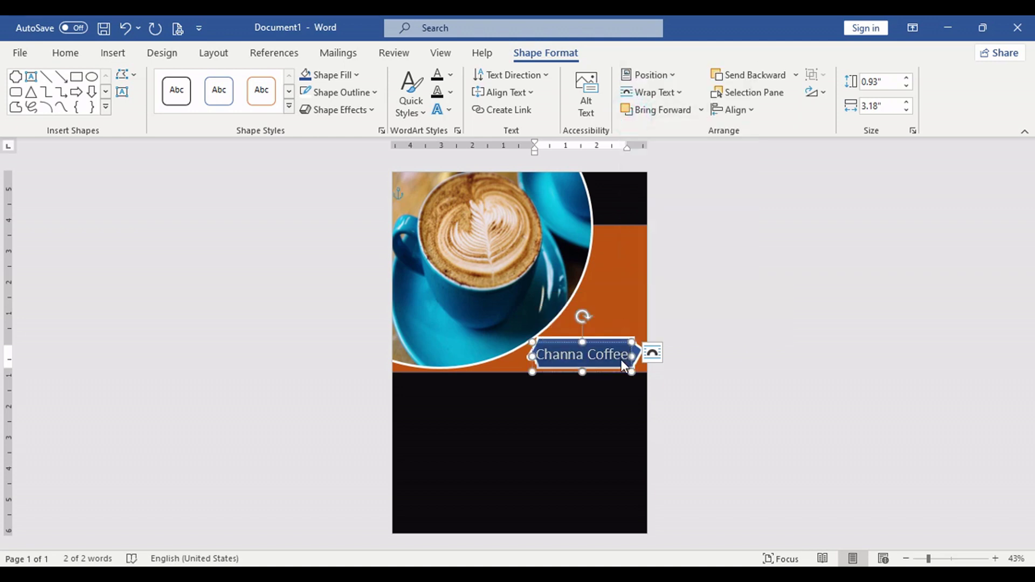
{"action": "left_click_drag", "start_coordinate": [625, 357], "coordinate": [557, 355]}
{"action": "left_click", "coordinate": [564, 331]}
{"action": "left_click", "coordinate": [662, 307]}
{"action": "left_click", "coordinate": [660, 237]}
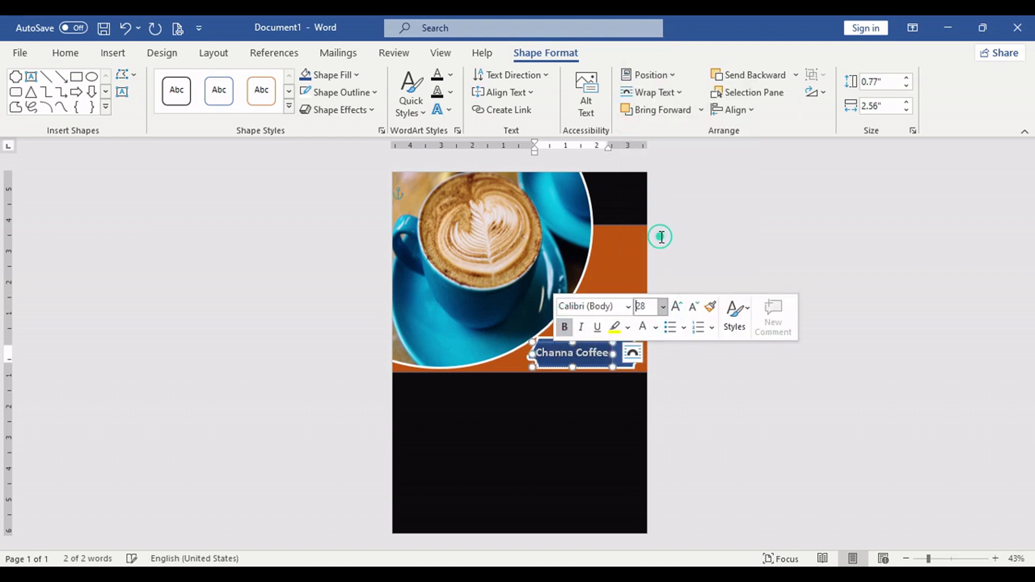
Step: Set the font of the "Channa Coffee" text to Cinzel Black
{"action": "left_click", "coordinate": [628, 307]}
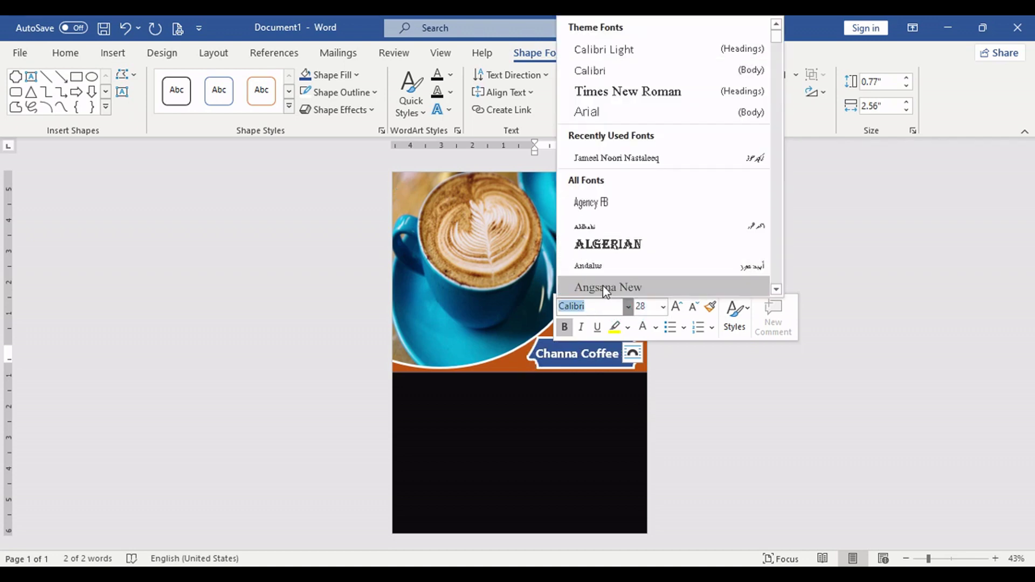
{"action": "scroll", "coordinate": [620, 216], "scroll_direction": "down", "scroll_amount": 10}
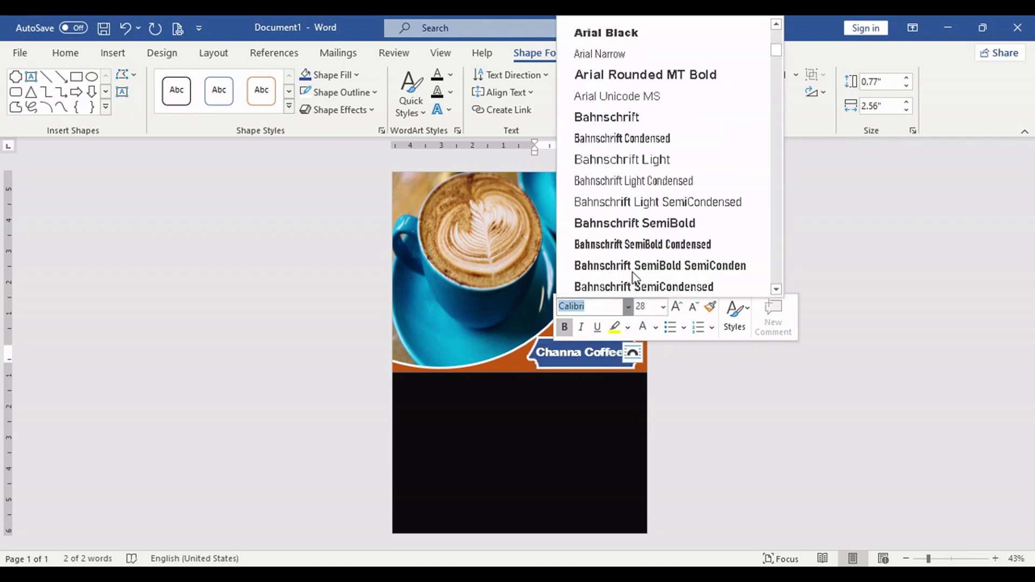
{"action": "scroll", "coordinate": [632, 273], "scroll_direction": "down", "scroll_amount": 4}
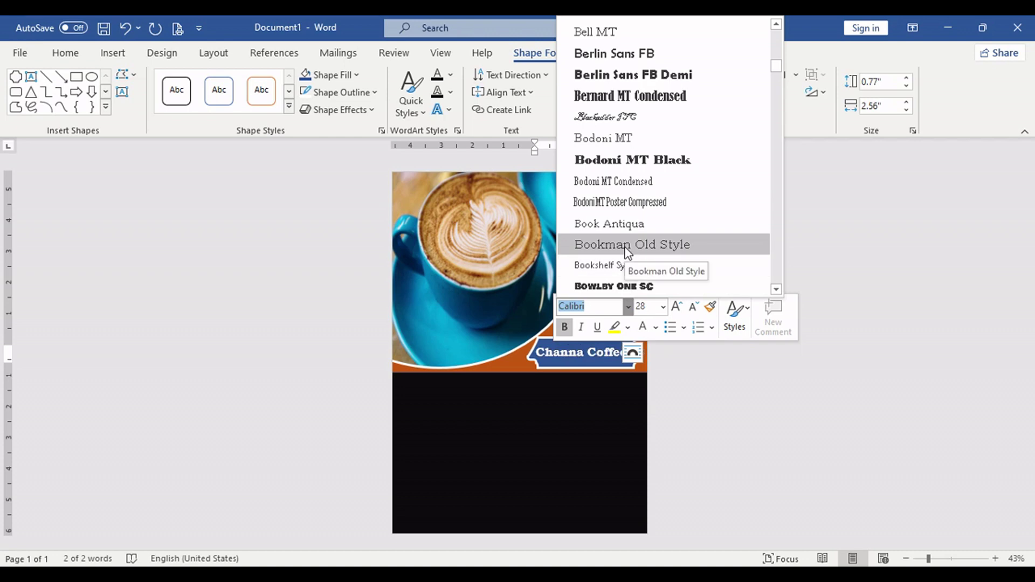
{"action": "scroll", "coordinate": [625, 237], "scroll_direction": "down", "scroll_amount": 3}
{"action": "scroll", "coordinate": [636, 259], "scroll_direction": "down", "scroll_amount": 5}
{"action": "left_click", "coordinate": [640, 222]}
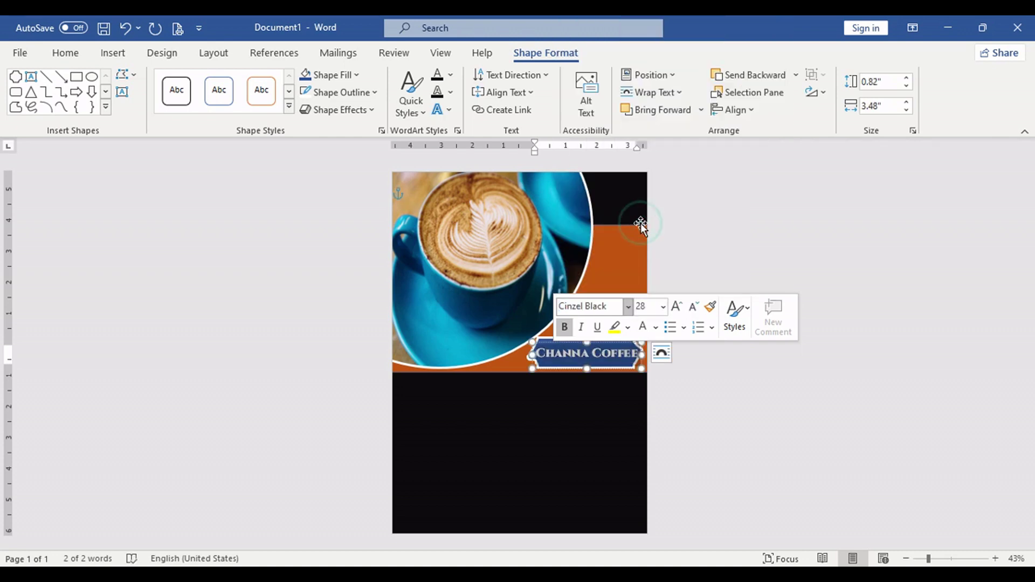
Step: Enlarge the "Channa Coffee" text box to about 2 by 3.69 inches and centre the text on the banner
{"action": "left_click_drag", "start_coordinate": [642, 352], "coordinate": [541, 354]}
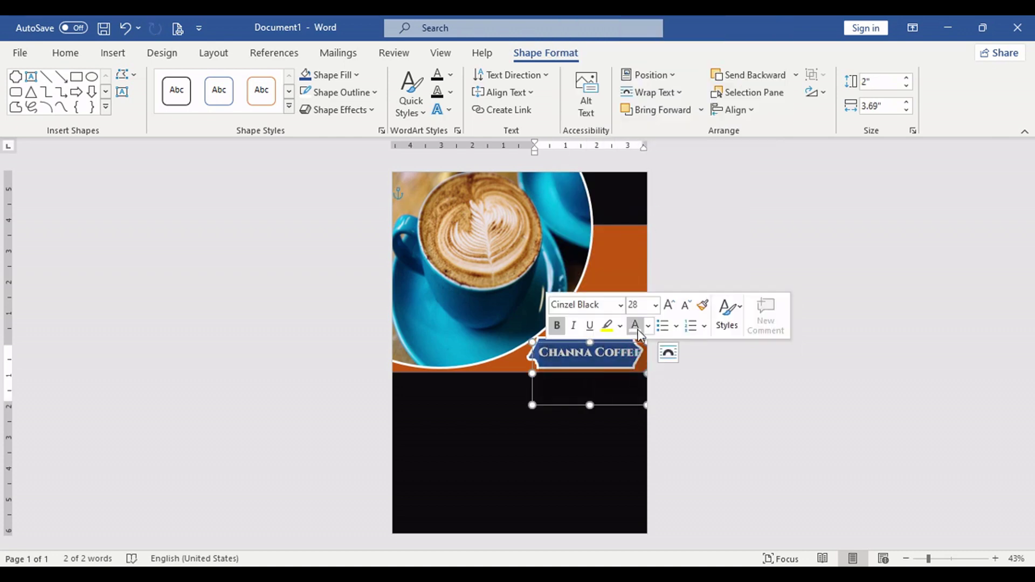
{"action": "left_click", "coordinate": [626, 311]}
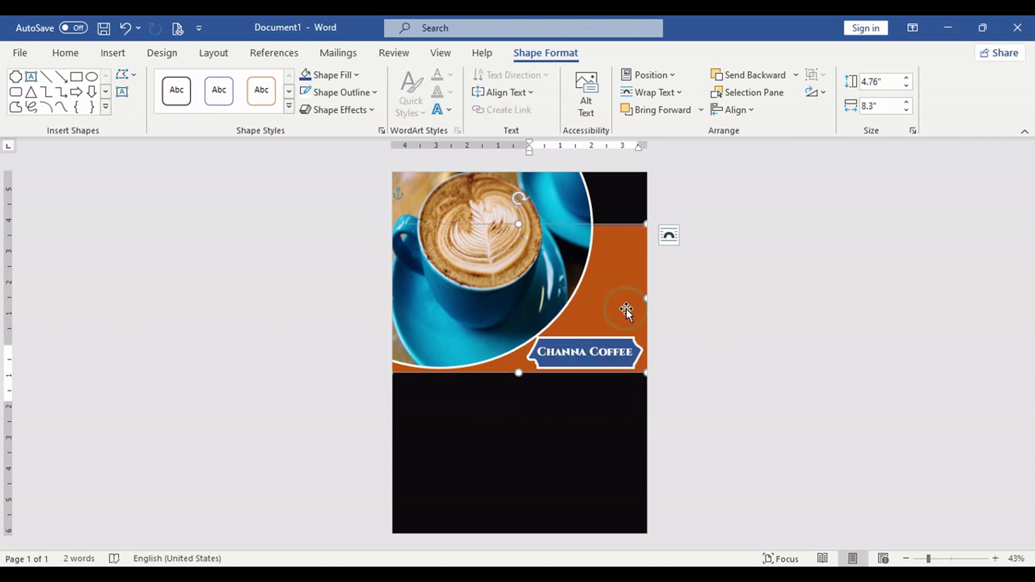
{"action": "left_click", "coordinate": [564, 423]}
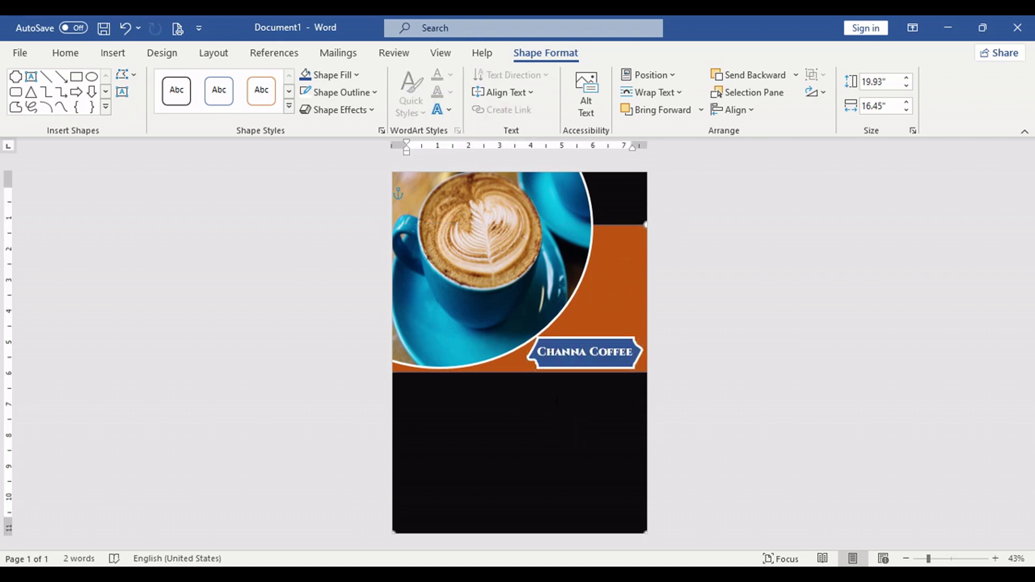
{"action": "left_click", "coordinate": [596, 305]}
{"action": "left_click", "coordinate": [583, 386]}
{"action": "left_click", "coordinate": [610, 437]}
Step: Draw a circle of about 2.49 by 2.63 inches and place it at the left of the lower black area
{"action": "left_click", "coordinate": [112, 53]}
{"action": "left_click", "coordinate": [200, 75]}
{"action": "left_click", "coordinate": [193, 264]}
{"action": "mouse_move", "coordinate": [414, 396]}
{"action": "left_mouse_down"}
{"action": "mouse_move", "coordinate": [502, 483]}
{"action": "mouse_move", "coordinate": [419, 405]}
{"action": "left_mouse_up"}
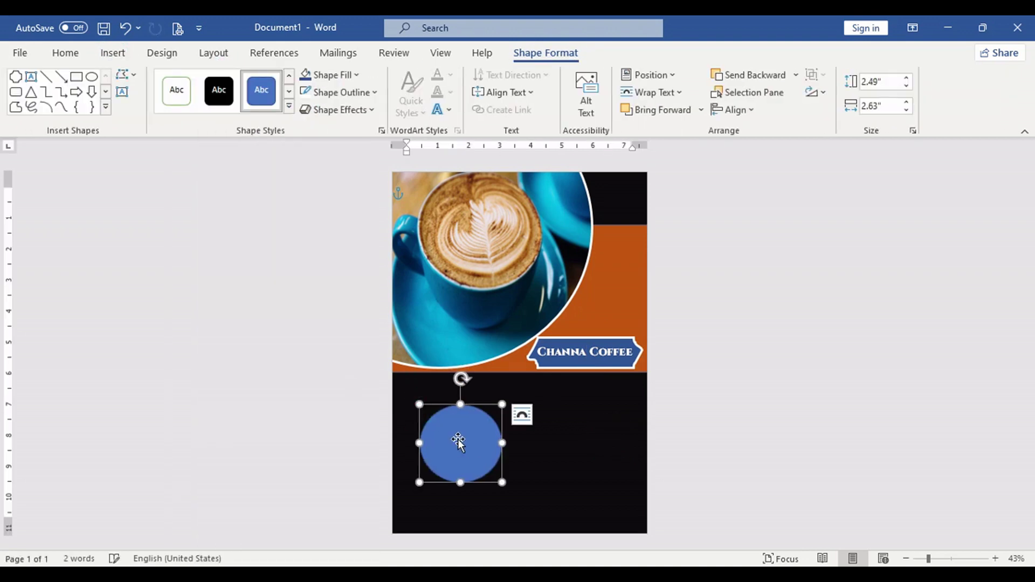
{"action": "left_click_drag", "start_coordinate": [458, 440], "coordinate": [441, 429]}
Step: Fill the new circle with the cupcakes picture from a file and give it a thicker white border
{"action": "left_click", "coordinate": [359, 77]}
{"action": "left_click", "coordinate": [367, 332]}
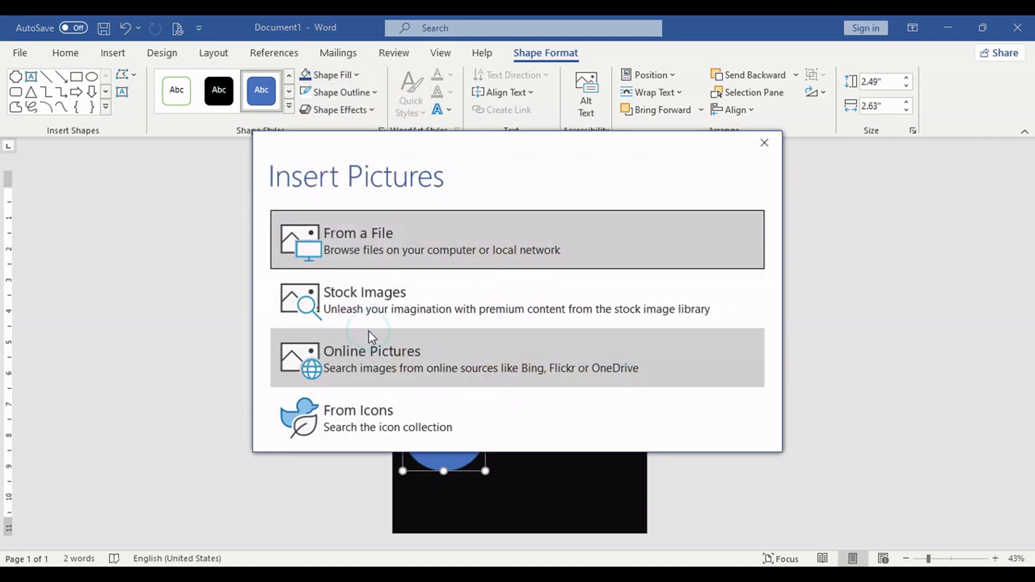
{"action": "left_click", "coordinate": [377, 237]}
{"action": "left_click", "coordinate": [612, 54]}
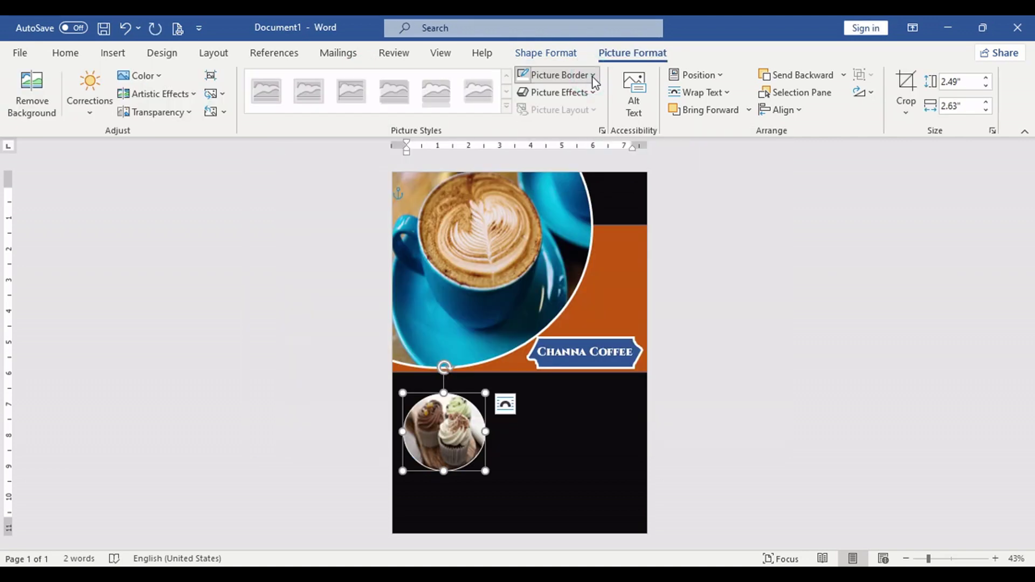
{"action": "left_click", "coordinate": [594, 77]}
{"action": "mouse_move", "coordinate": [571, 330]}
{"action": "left_click", "coordinate": [724, 467]}
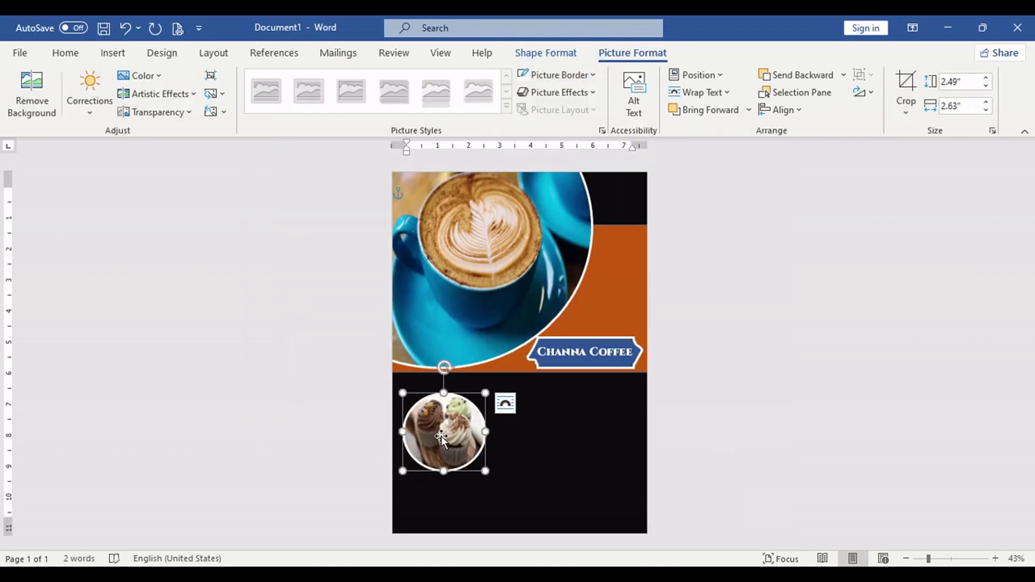
Step: Duplicate the cupcake circle twice to form a row of three and change the left circle's picture to the unicorn cupcake
{"action": "left_click_drag", "start_coordinate": [441, 436], "coordinate": [535, 432]}
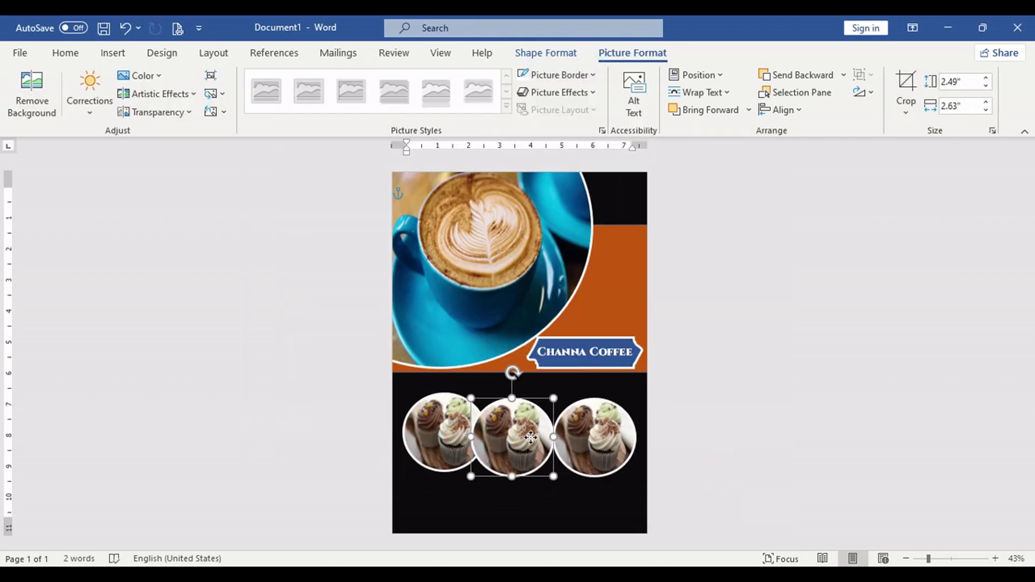
{"action": "left_click", "coordinate": [843, 74]}
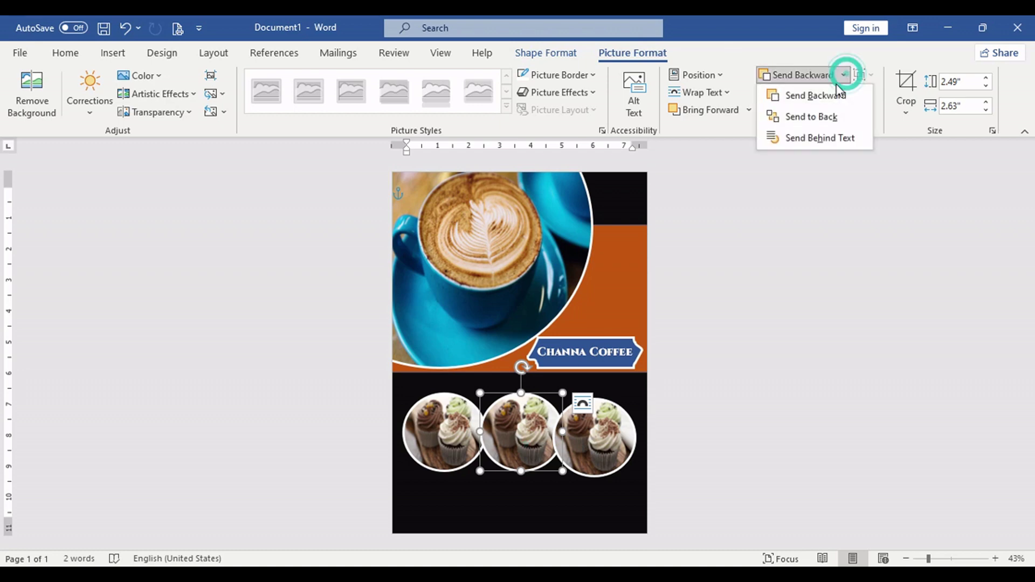
{"action": "right_click", "coordinate": [502, 424]}
{"action": "left_click", "coordinate": [707, 451]}
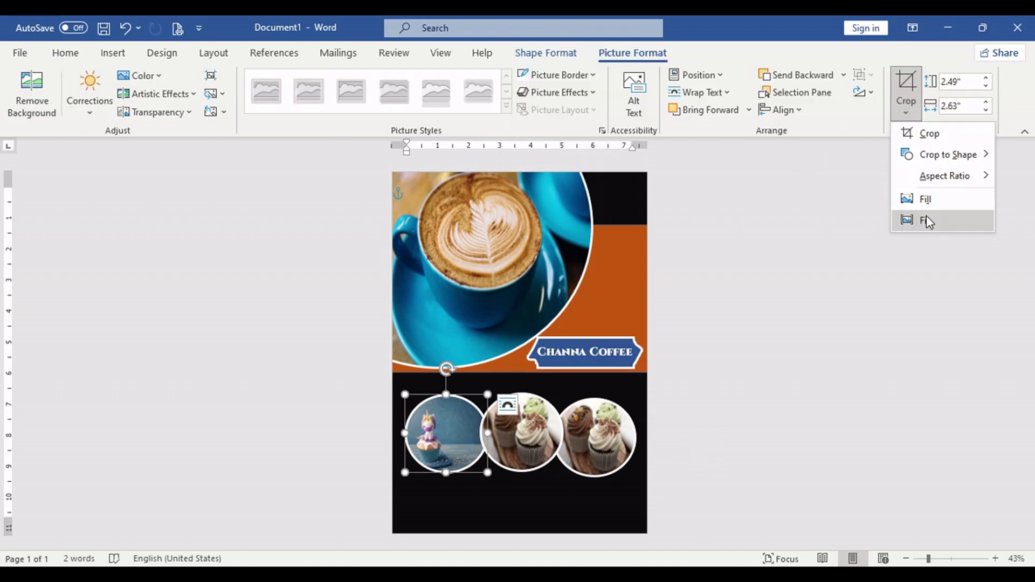
Step: Crop the unicorn cupcake picture to fill its circle and shift it so the cupcake sits near the centre
{"action": "left_click", "coordinate": [926, 219]}
{"action": "left_click", "coordinate": [908, 115]}
{"action": "left_click", "coordinate": [925, 200]}
{"action": "left_click", "coordinate": [909, 80]}
{"action": "left_click", "coordinate": [909, 79]}
{"action": "left_click_drag", "start_coordinate": [446, 437], "coordinate": [451, 437]}
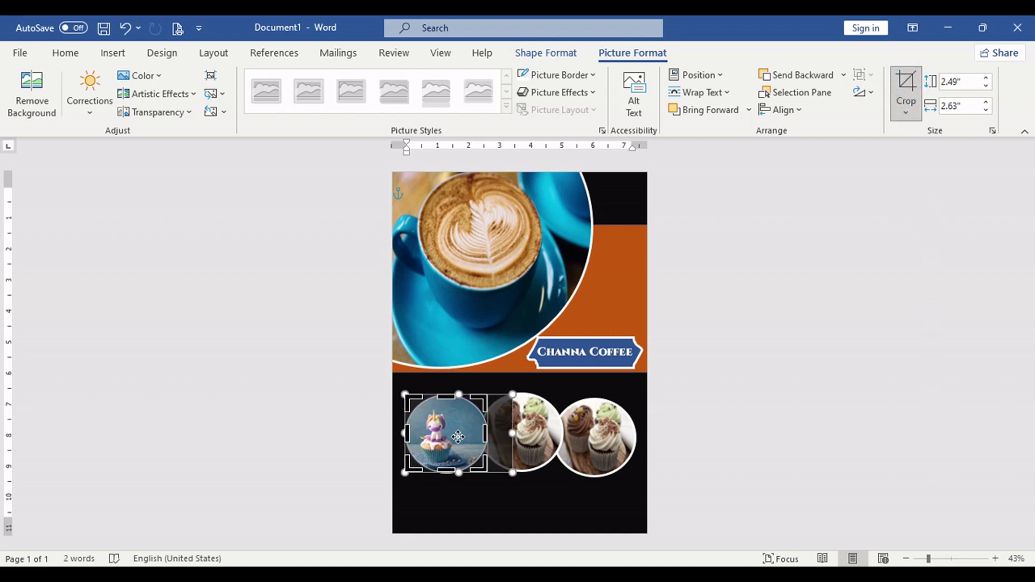
{"action": "left_click", "coordinate": [475, 494]}
Step: Change the picture in the right circle of the row to the chocolates
{"action": "left_click", "coordinate": [593, 437]}
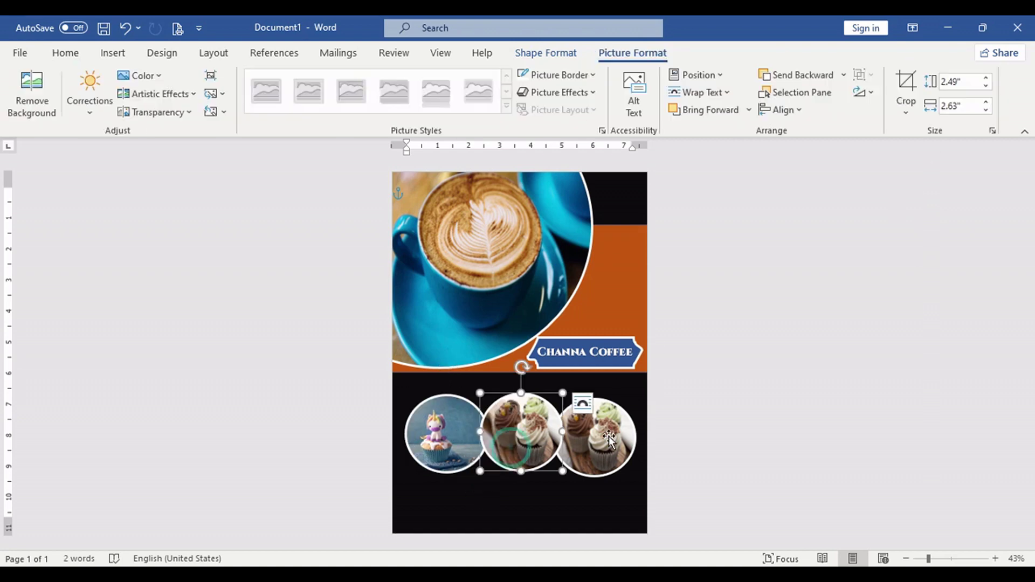
{"action": "left_click", "coordinate": [546, 52]}
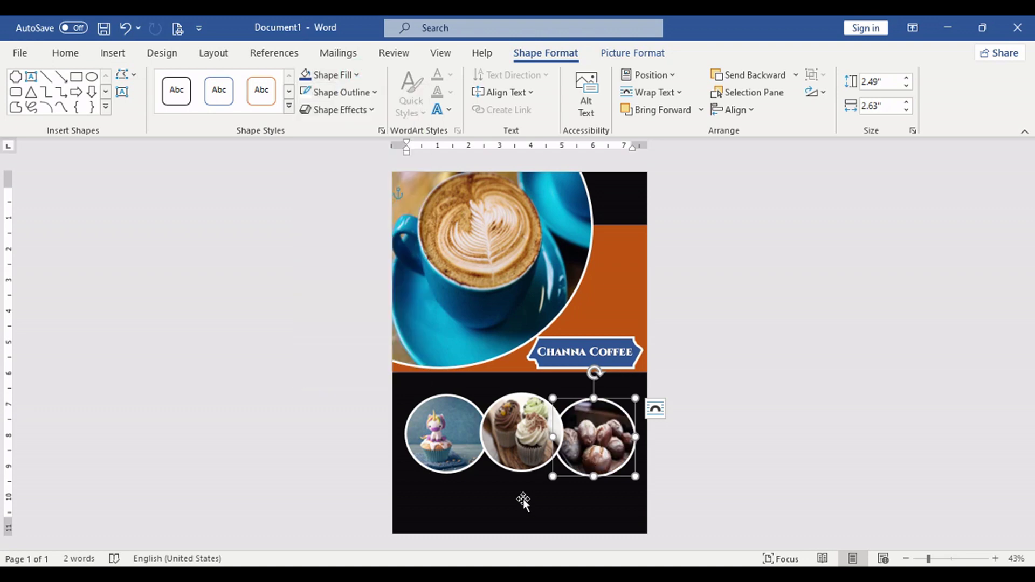
{"action": "left_click", "coordinate": [523, 500]}
Step: Add a circle of about 0.88 by 0.92 inches to the upper-right edge of each of the three pictures by copying one
{"action": "left_click", "coordinate": [113, 53]}
{"action": "left_click", "coordinate": [211, 76]}
{"action": "left_click", "coordinate": [242, 86]}
{"action": "mouse_move", "coordinate": [451, 383]}
{"action": "left_mouse_down"}
{"action": "mouse_move", "coordinate": [480, 409]}
{"action": "mouse_move", "coordinate": [562, 405]}
{"action": "mouse_move", "coordinate": [529, 383]}
{"action": "mouse_move", "coordinate": [629, 409]}
{"action": "left_mouse_up"}
{"action": "key", "text": "ctrl+c"}
{"action": "key", "text": "ctrl+v"}
{"action": "key", "text": "ctrl+v"}
{"action": "left_click_drag", "start_coordinate": [473, 404], "coordinate": [549, 399]}
Step: Fill the small circle on the unicorn picture with white and give it a blue 4½ pt outline
{"action": "left_click", "coordinate": [466, 399]}
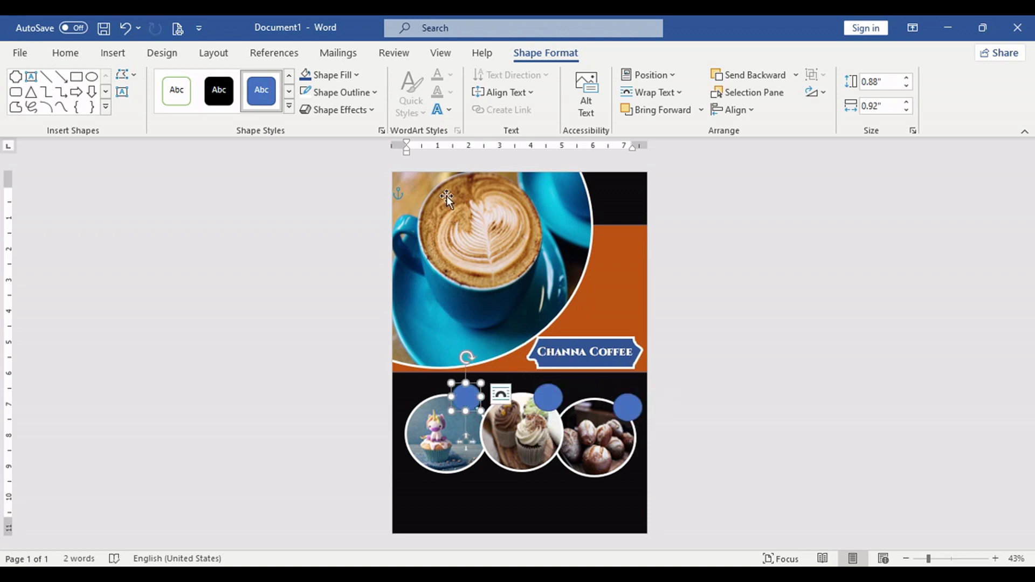
{"action": "left_click", "coordinate": [356, 75]}
{"action": "left_click", "coordinate": [309, 95]}
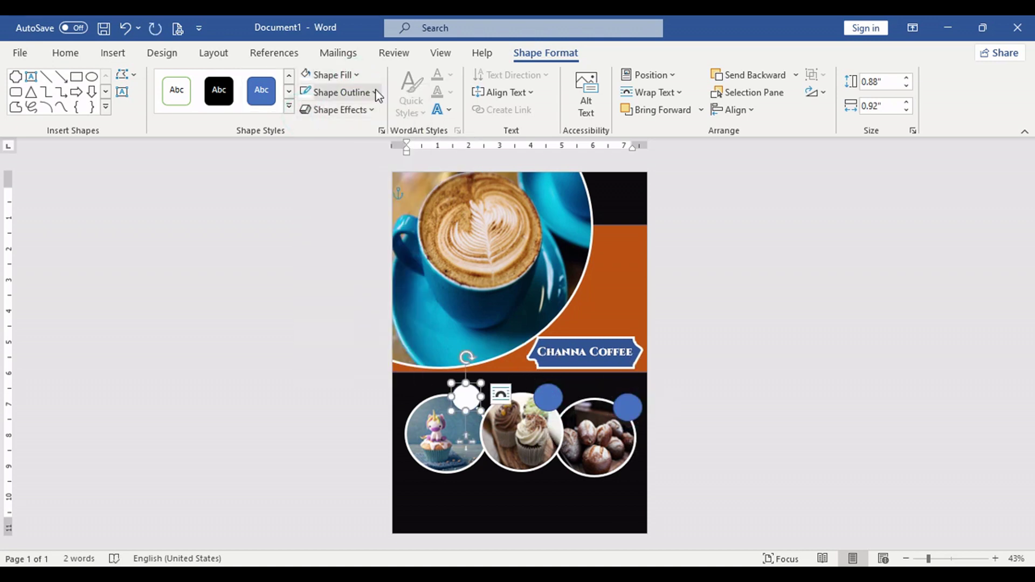
{"action": "left_click", "coordinate": [374, 92]}
{"action": "left_click", "coordinate": [406, 182]}
{"action": "left_click", "coordinate": [375, 92]}
{"action": "mouse_move", "coordinate": [341, 347]}
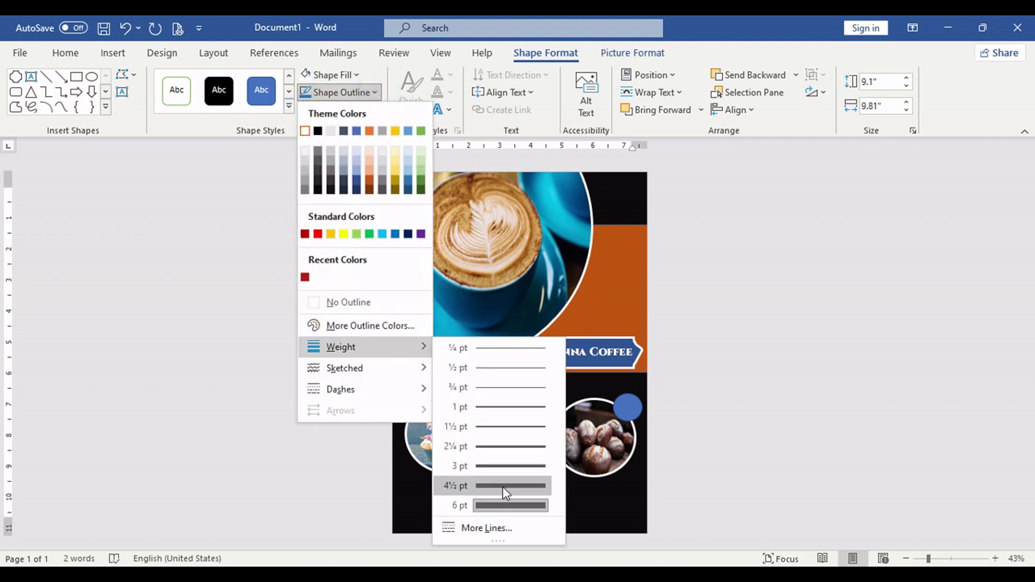
{"action": "left_click", "coordinate": [503, 486]}
{"action": "left_click", "coordinate": [466, 397]}
{"action": "left_click", "coordinate": [375, 92]}
{"action": "left_click", "coordinate": [503, 477]}
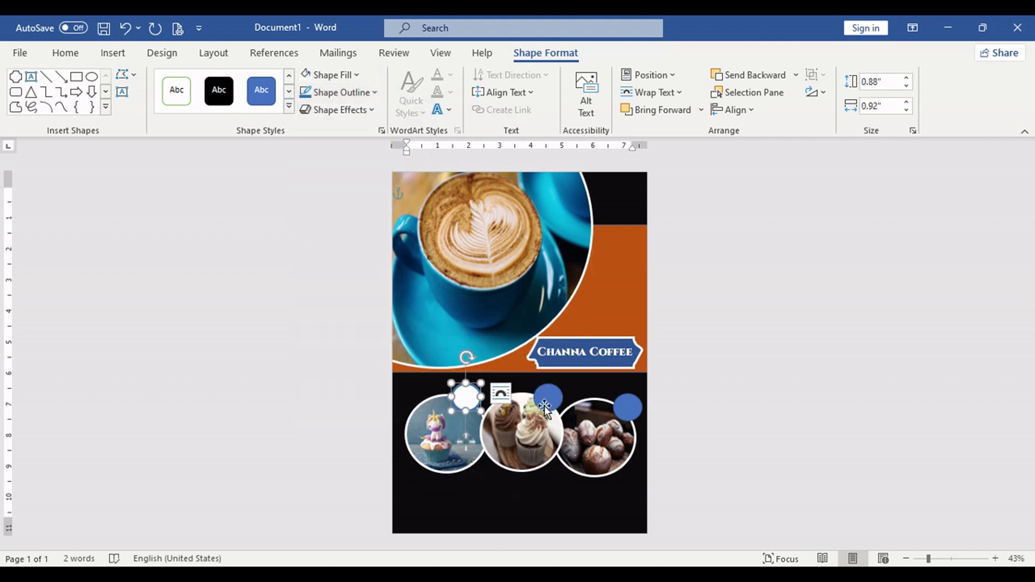
Step: Fill the small circle on the middle cupcake picture with white and set its outline to 4½ pt
{"action": "left_click", "coordinate": [547, 397]}
{"action": "left_click", "coordinate": [345, 75]}
{"action": "left_click", "coordinate": [305, 114]}
{"action": "left_click", "coordinate": [375, 92]}
{"action": "mouse_move", "coordinate": [340, 349]}
{"action": "left_click", "coordinate": [501, 485]}
Step: Fill the small circle on the chocolates picture with white and set its outline to 4½ pt
{"action": "left_click", "coordinate": [627, 407]}
{"action": "left_click", "coordinate": [345, 75]}
{"action": "left_click", "coordinate": [305, 114]}
{"action": "left_click", "coordinate": [375, 92]}
{"action": "left_click", "coordinate": [501, 485]}
{"action": "left_click", "coordinate": [475, 423]}
Step: Try to insert WordArt in the first black style onto the flyer
{"action": "left_click", "coordinate": [113, 54]}
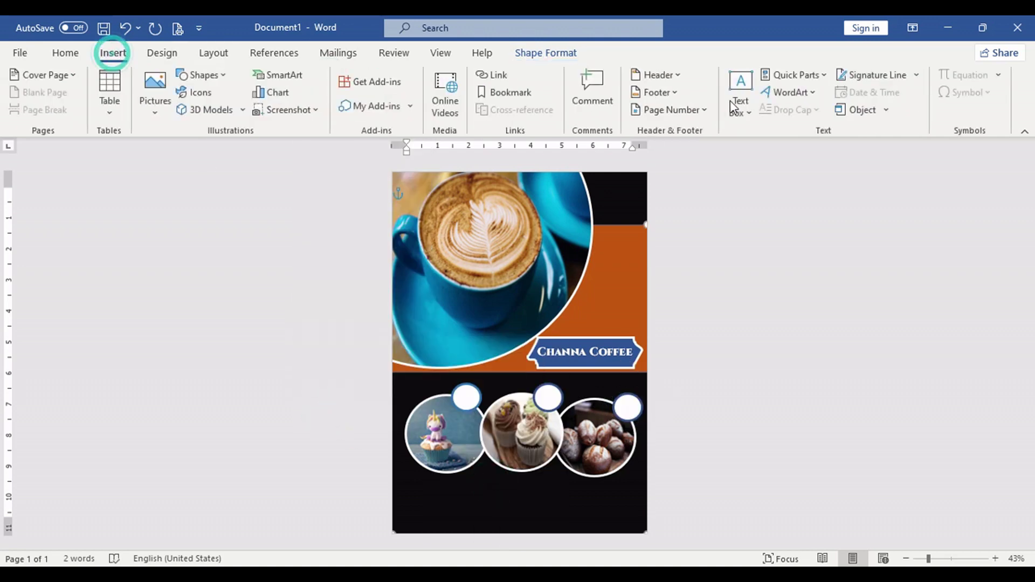
{"action": "left_click", "coordinate": [786, 93]}
{"action": "left_click", "coordinate": [768, 124]}
{"action": "left_click", "coordinate": [111, 56]}
{"action": "left_click", "coordinate": [786, 92]}
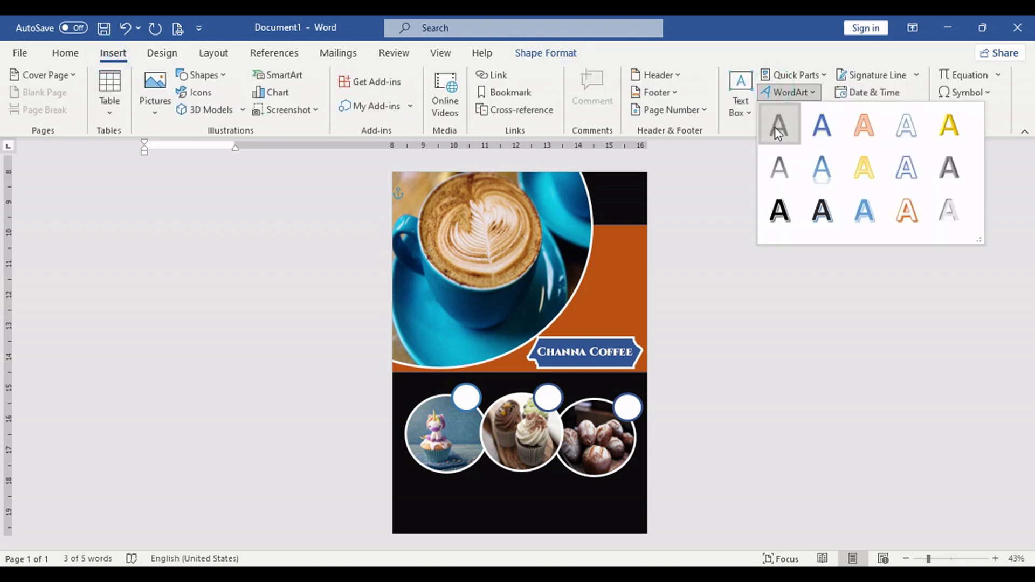
{"action": "left_click", "coordinate": [768, 127]}
Step: Insert blue WordArt reading "$1" and place it over the white circle on the unicorn picture
{"action": "left_click", "coordinate": [468, 400]}
{"action": "left_click", "coordinate": [113, 53]}
{"action": "left_click", "coordinate": [787, 93]}
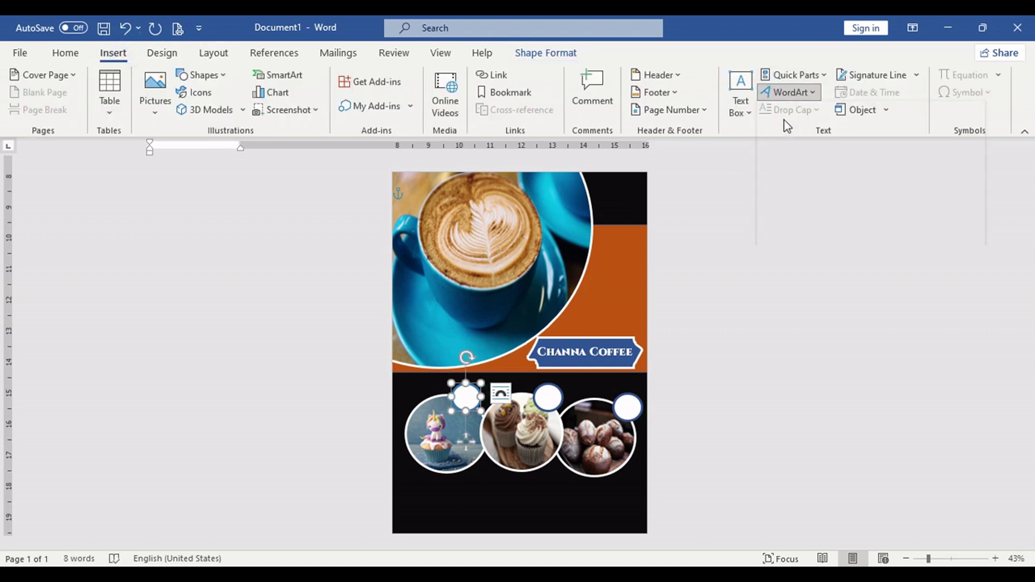
{"action": "left_click", "coordinate": [784, 120]}
{"action": "type", "text": "$1"}
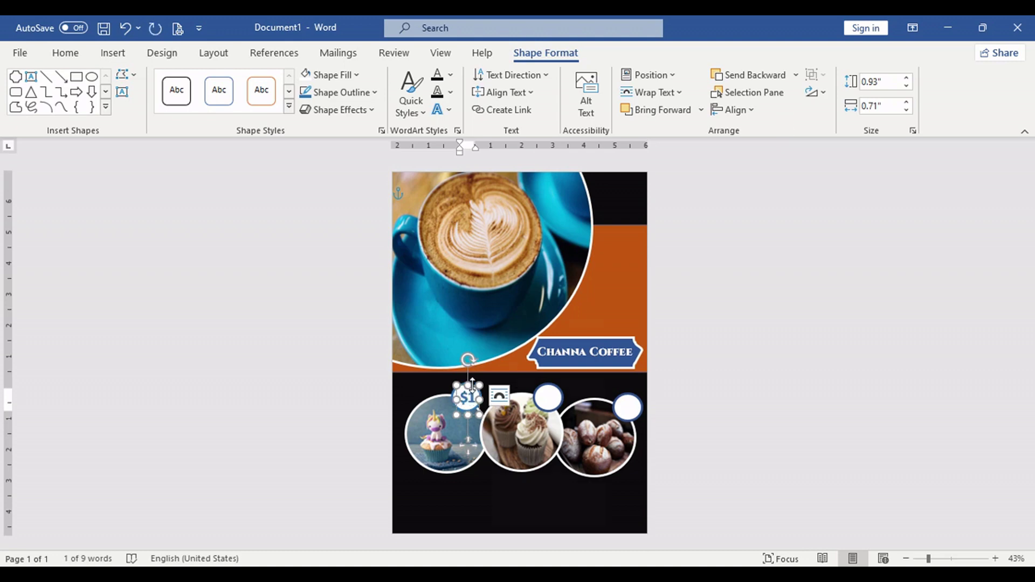
{"action": "left_click", "coordinate": [499, 397]}
{"action": "left_click", "coordinate": [619, 330]}
{"action": "left_click_drag", "start_coordinate": [468, 386], "coordinate": [470, 382]}
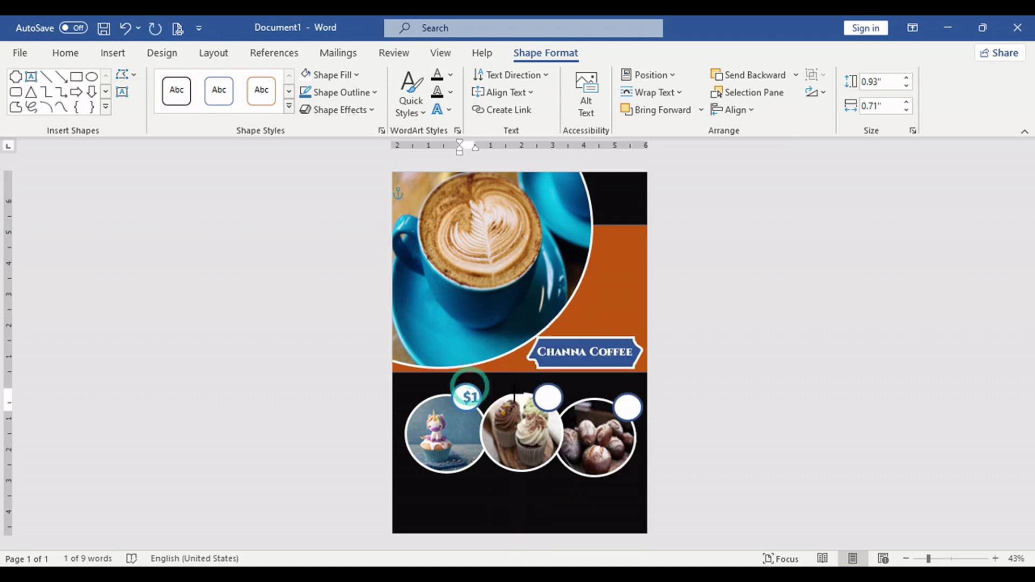
Step: Copy the "$1" text onto the other two white circles and centre the first one in its circle
{"action": "left_click_drag", "start_coordinate": [477, 385], "coordinate": [556, 387], "text": "ctrl"}
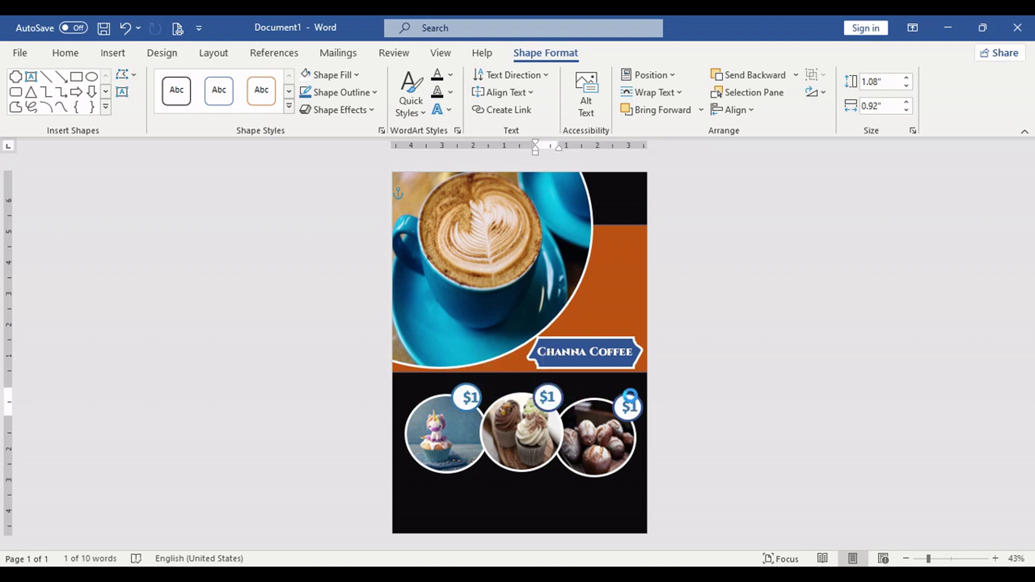
{"action": "left_click", "coordinate": [469, 396]}
{"action": "left_click_drag", "start_coordinate": [464, 384], "coordinate": [459, 383]}
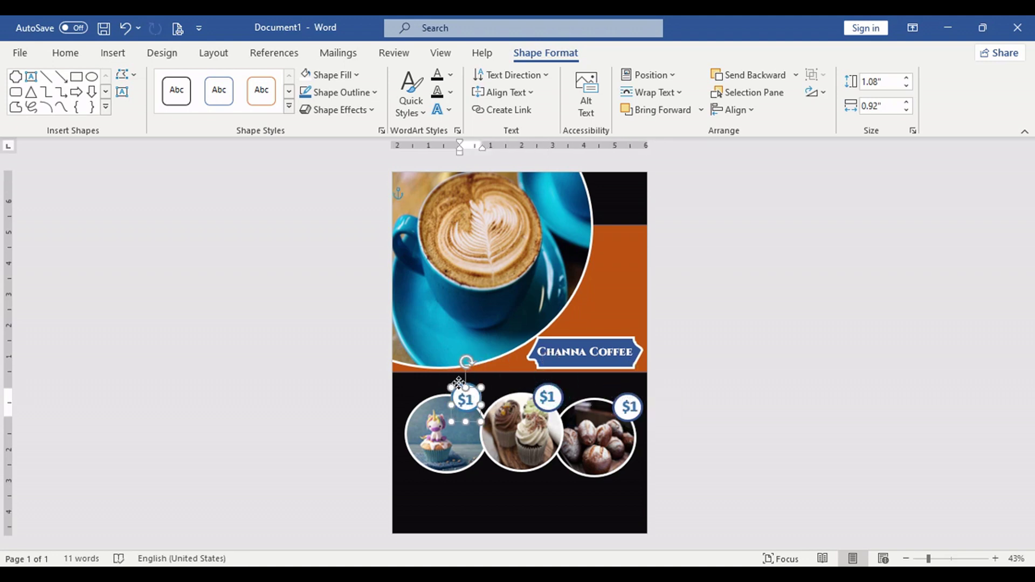
{"action": "left_click", "coordinate": [719, 388]}
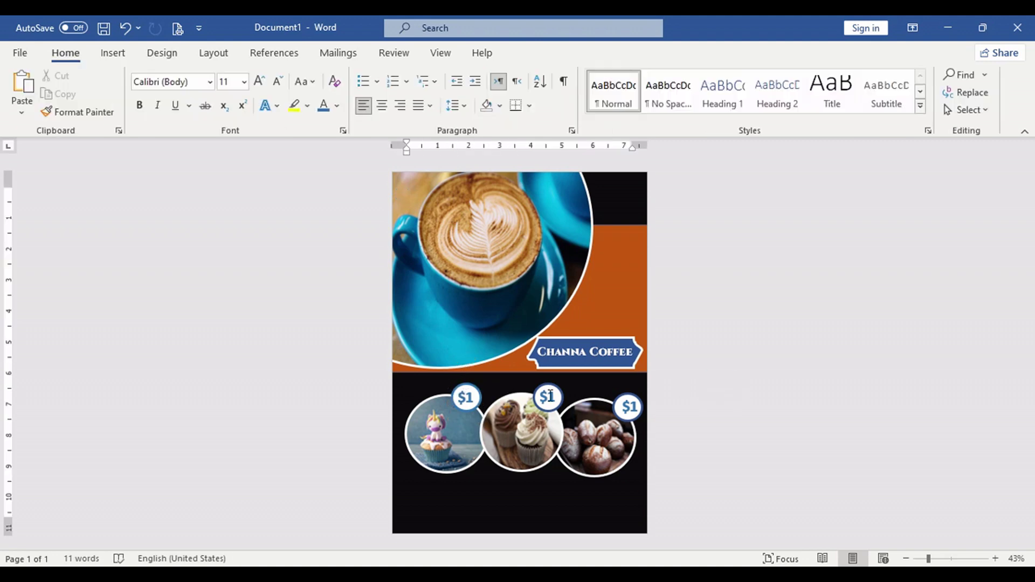
Step: Change the middle price to "$2" and the right price to "$3", and centre the right one in its circle
{"action": "left_click", "coordinate": [550, 395]}
{"action": "left_click", "coordinate": [638, 405]}
{"action": "key", "text": "BackSpace"}
{"action": "type", "text": "3"}
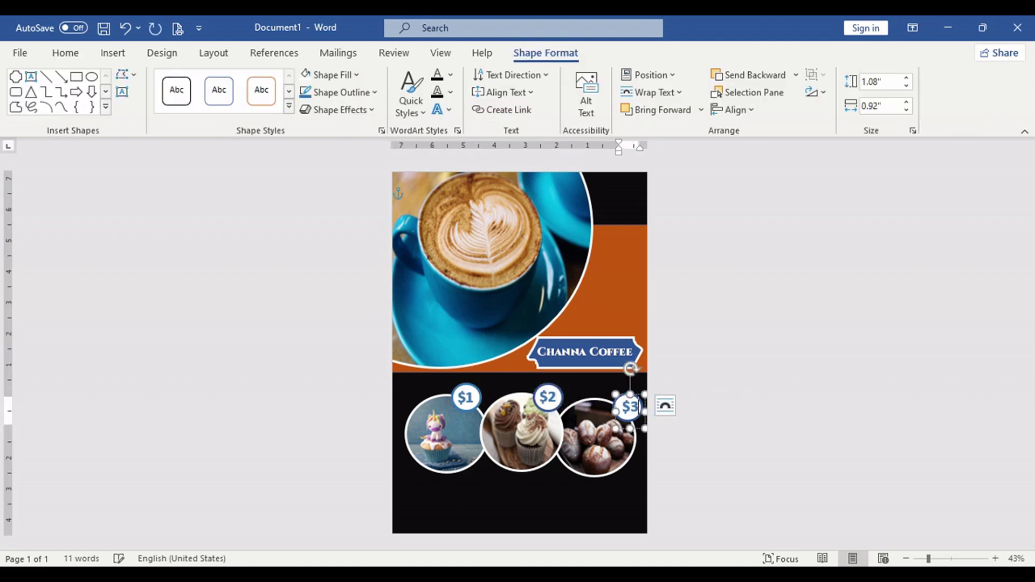
{"action": "left_click_drag", "start_coordinate": [624, 391], "coordinate": [621, 392]}
{"action": "left_click", "coordinate": [547, 394]}
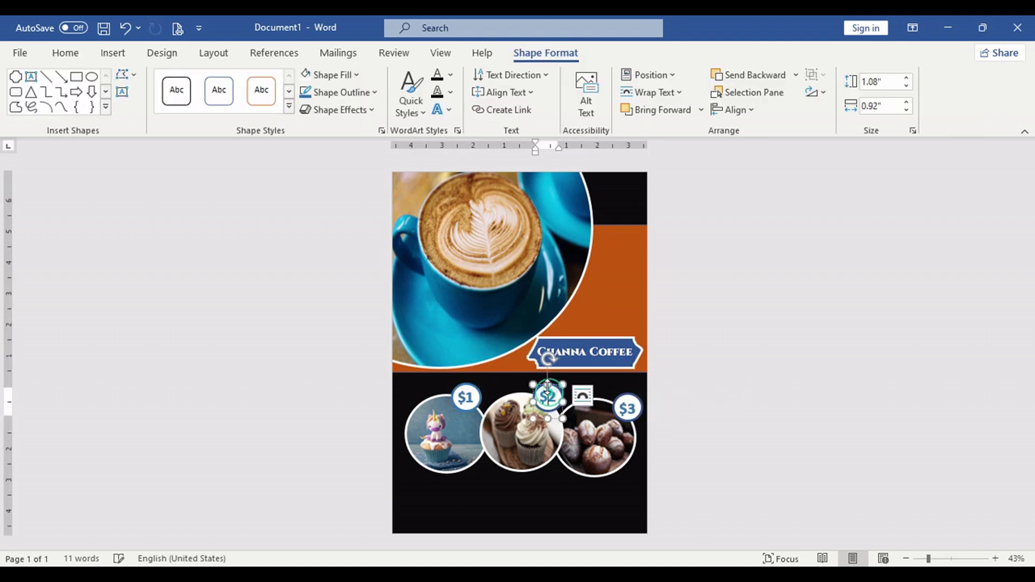
{"action": "left_click", "coordinate": [567, 490]}
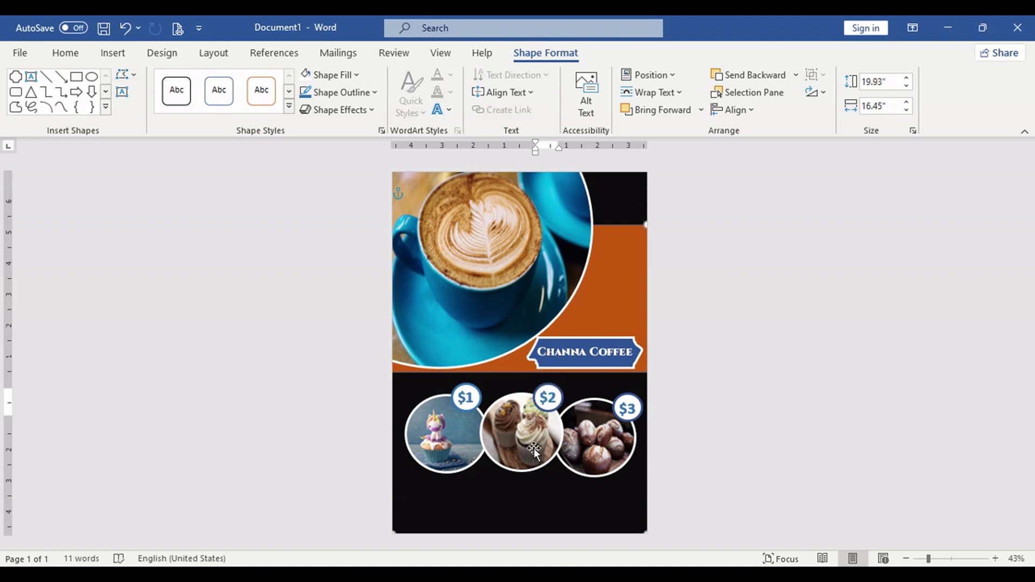
Step: Draw a rectangle of about 0.44 by 2.16 inches directly below the unicorn cupcake picture
{"action": "left_click", "coordinate": [111, 52]}
{"action": "left_click", "coordinate": [400, 499]}
{"action": "left_click", "coordinate": [113, 53]}
{"action": "left_click", "coordinate": [201, 74]}
{"action": "left_click", "coordinate": [269, 116]}
{"action": "left_click_drag", "start_coordinate": [413, 477], "coordinate": [481, 489]}
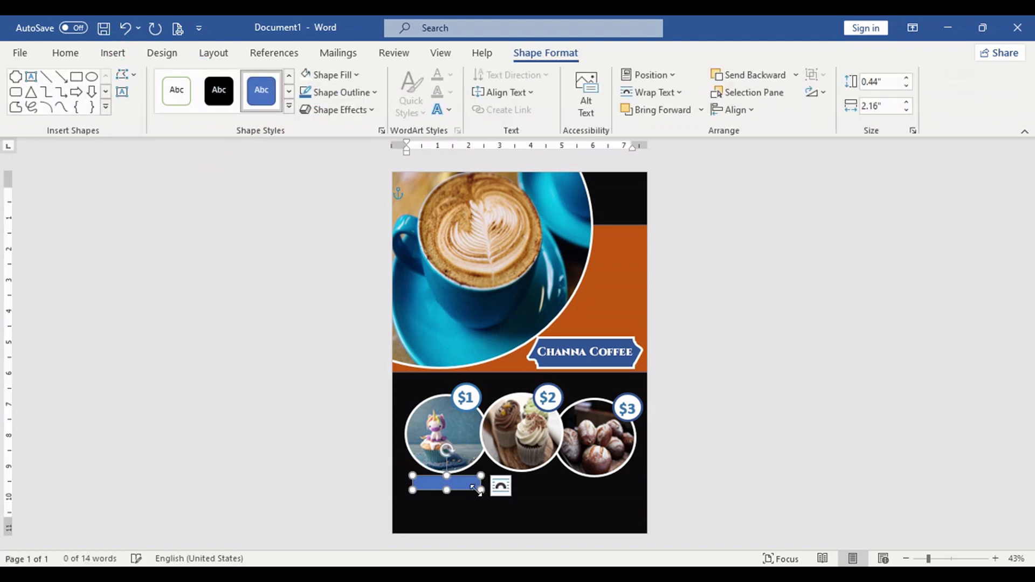
Step: Insert black WordArt reading "Unicorn Muffin" over the blue rectangle below the unicorn picture
{"action": "left_click", "coordinate": [112, 53]}
{"action": "left_click", "coordinate": [790, 91]}
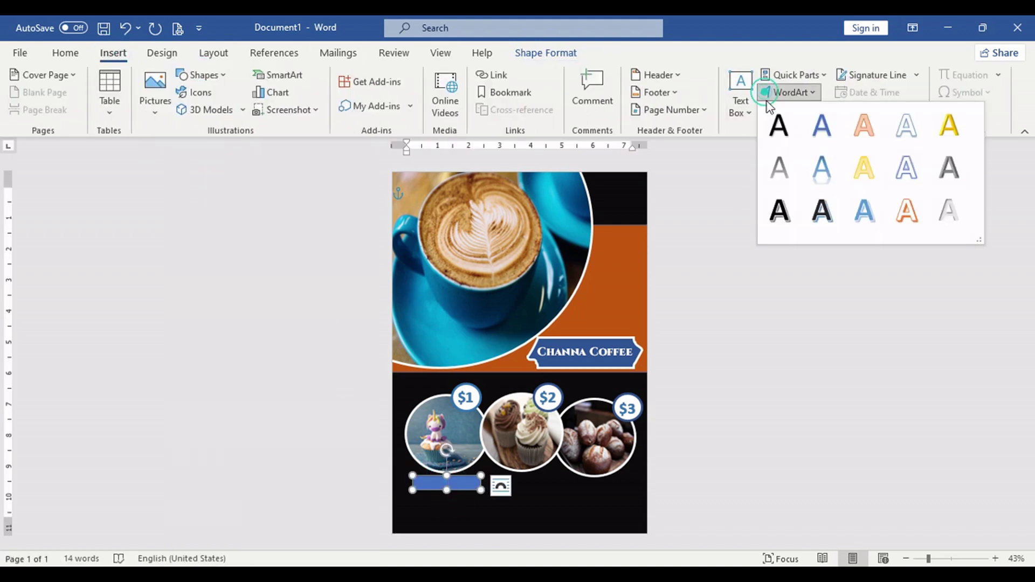
{"action": "left_click", "coordinate": [779, 122]}
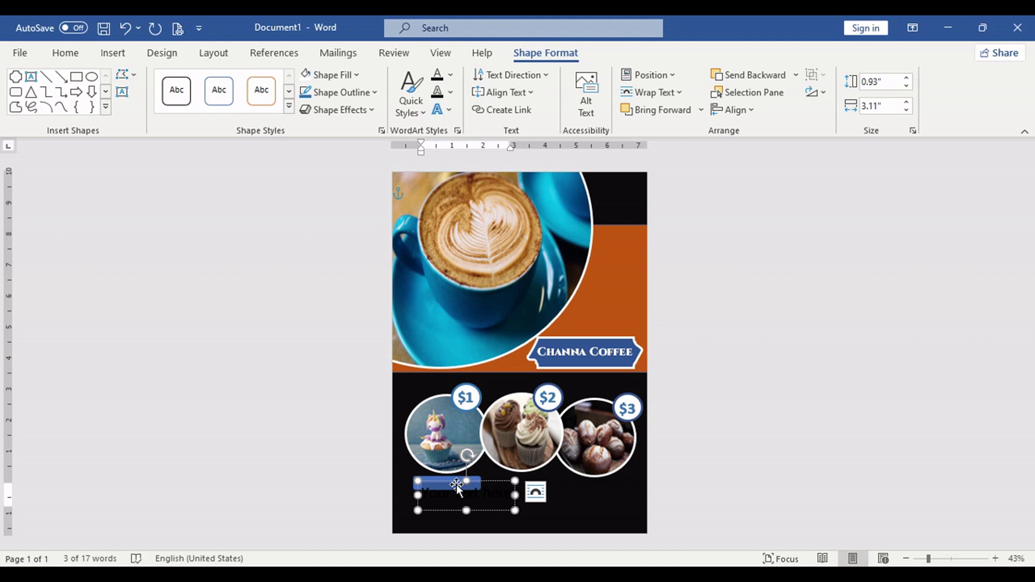
{"action": "left_click_drag", "start_coordinate": [456, 485], "coordinate": [451, 473]}
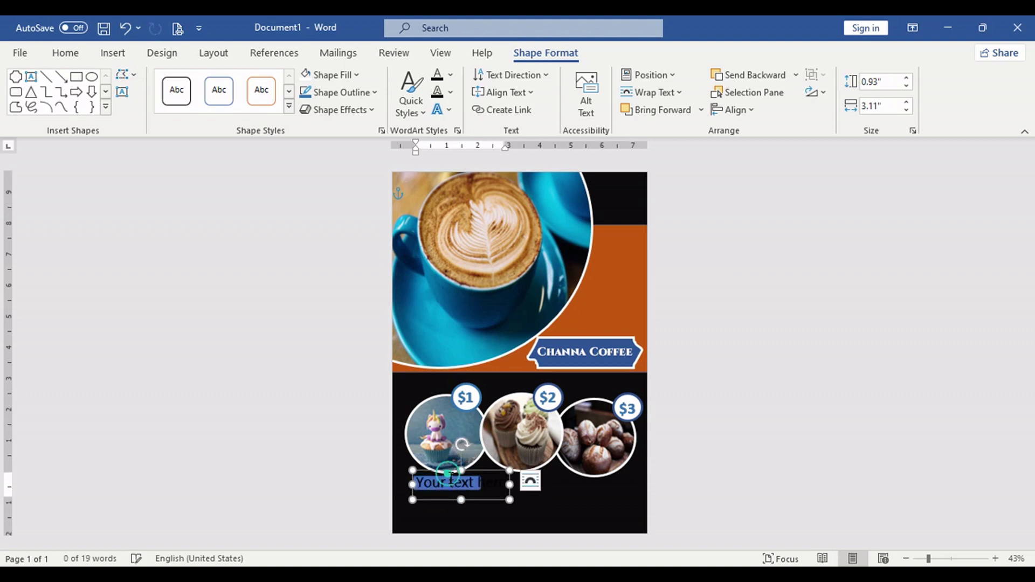
{"action": "type", "text": "Unicorn"}
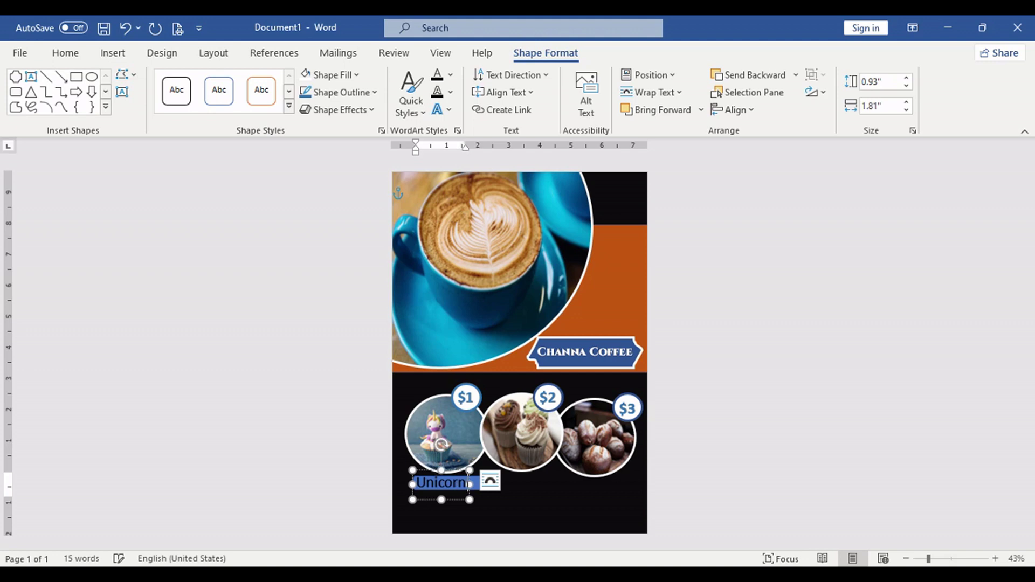
{"action": "type", "text": " Muffin"}
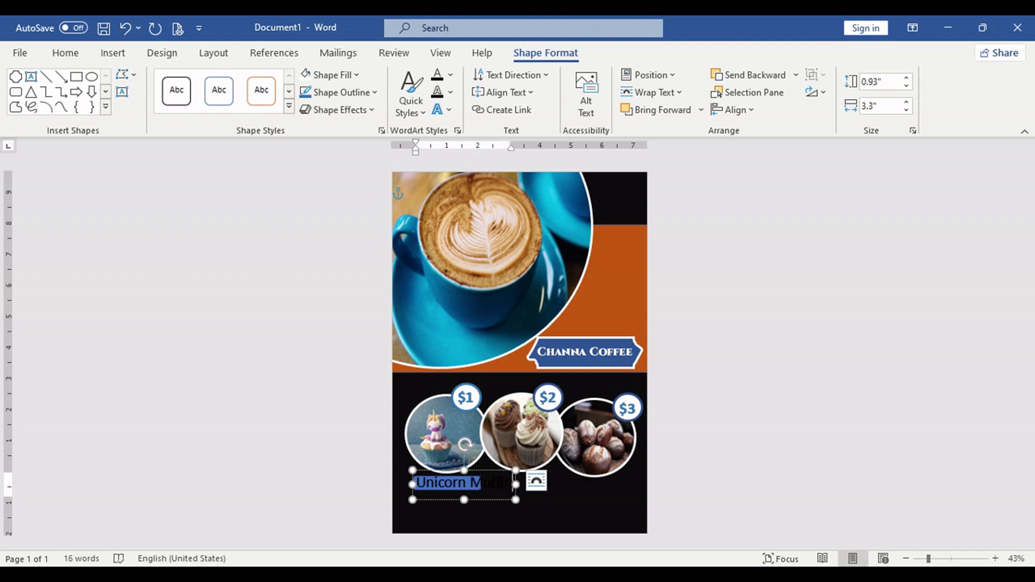
Step: Make the "Unicorn Muffin" text white and bold, reduce its font size, and fit it onto the blue rectangle
{"action": "left_click", "coordinate": [520, 457]}
{"action": "left_click", "coordinate": [510, 245]}
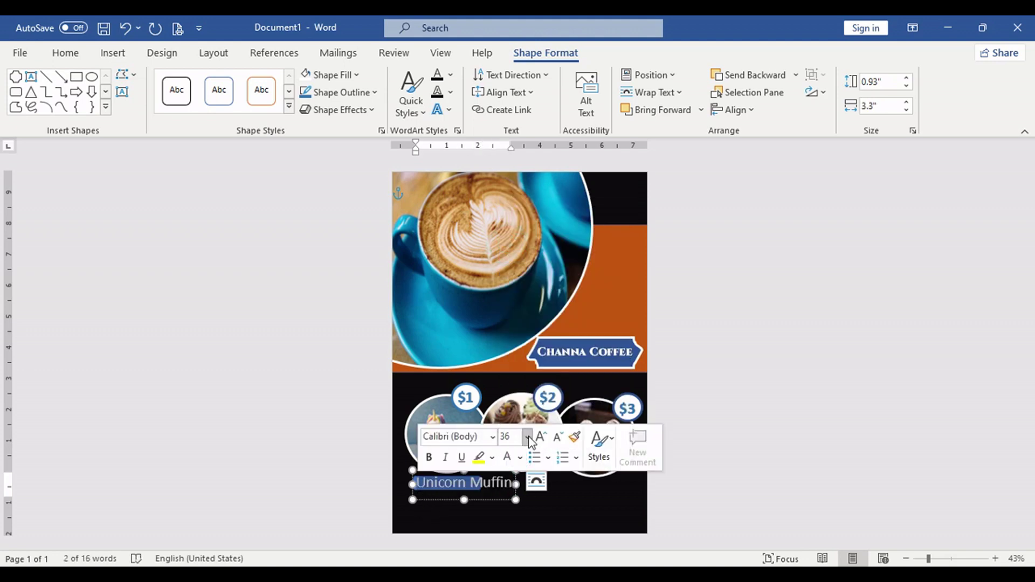
{"action": "double_click", "coordinate": [557, 438]}
{"action": "left_click", "coordinate": [558, 438]}
{"action": "left_click", "coordinate": [558, 439]}
{"action": "left_click", "coordinate": [520, 459]}
{"action": "left_click", "coordinate": [519, 459]}
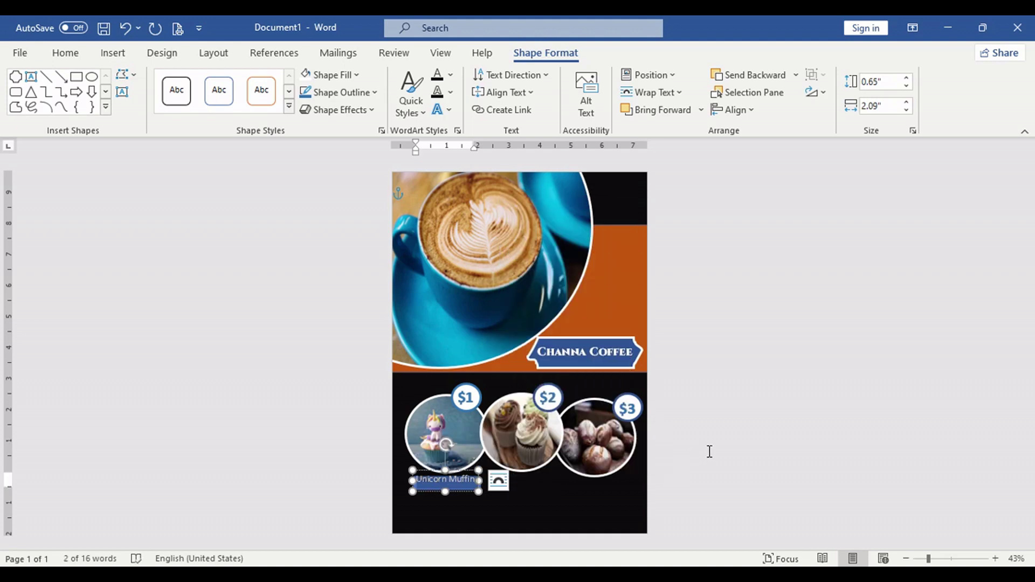
{"action": "left_click_drag", "start_coordinate": [459, 470], "coordinate": [458, 475]}
{"action": "left_click", "coordinate": [433, 457]}
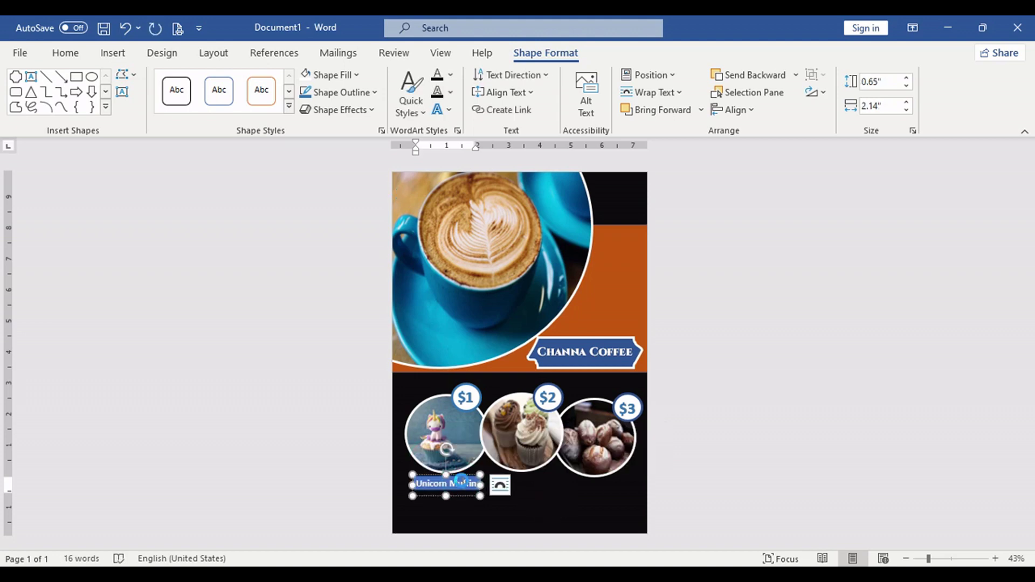
Step: Duplicate the "Unicorn Muffin" text and its blue rectangle for the other two product pictures
{"action": "key", "text": "ctrl+v"}
{"action": "key", "text": "ctrl+z"}
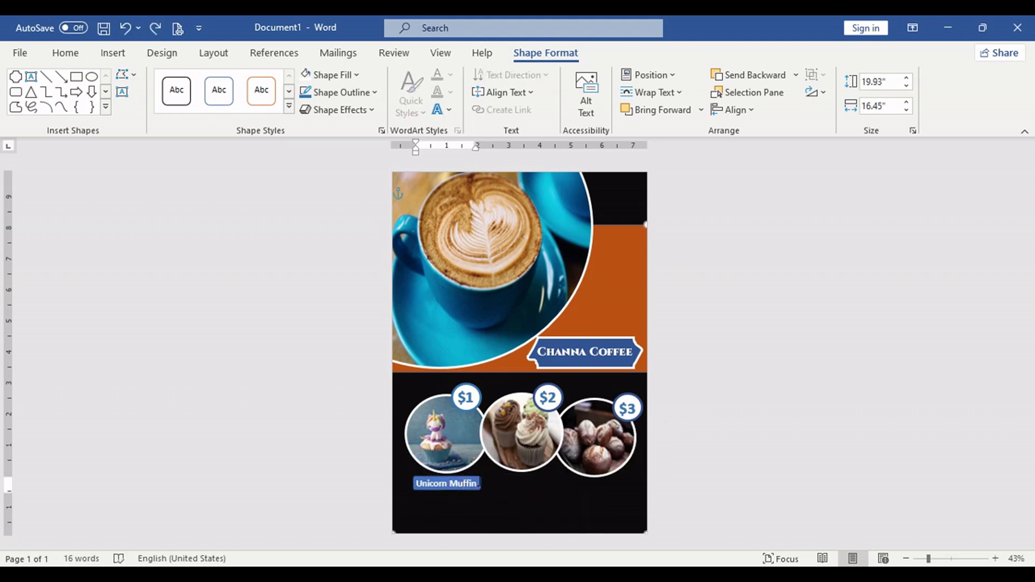
{"action": "left_click", "coordinate": [418, 476]}
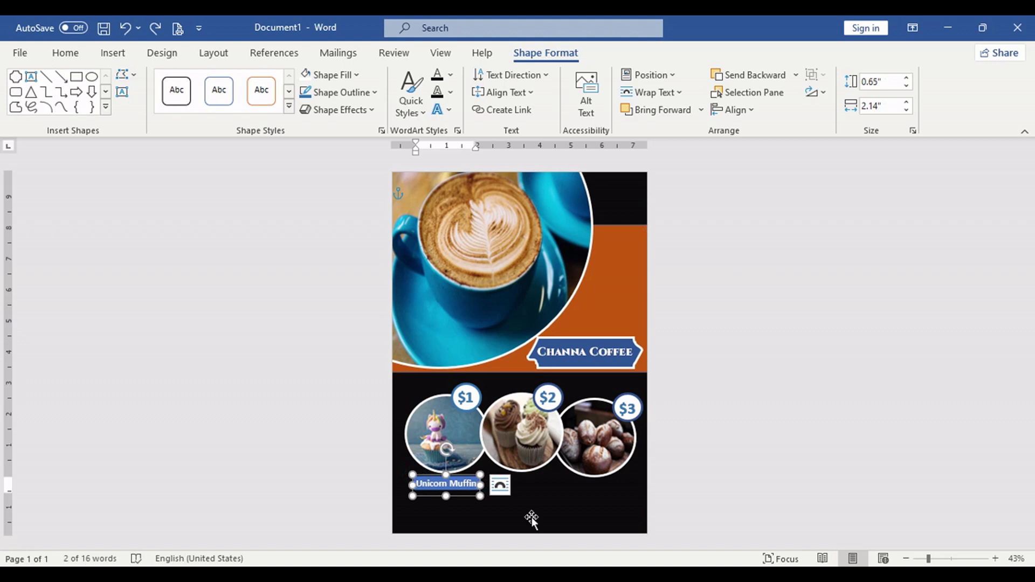
{"action": "left_click", "coordinate": [533, 490]}
{"action": "left_click", "coordinate": [477, 484]}
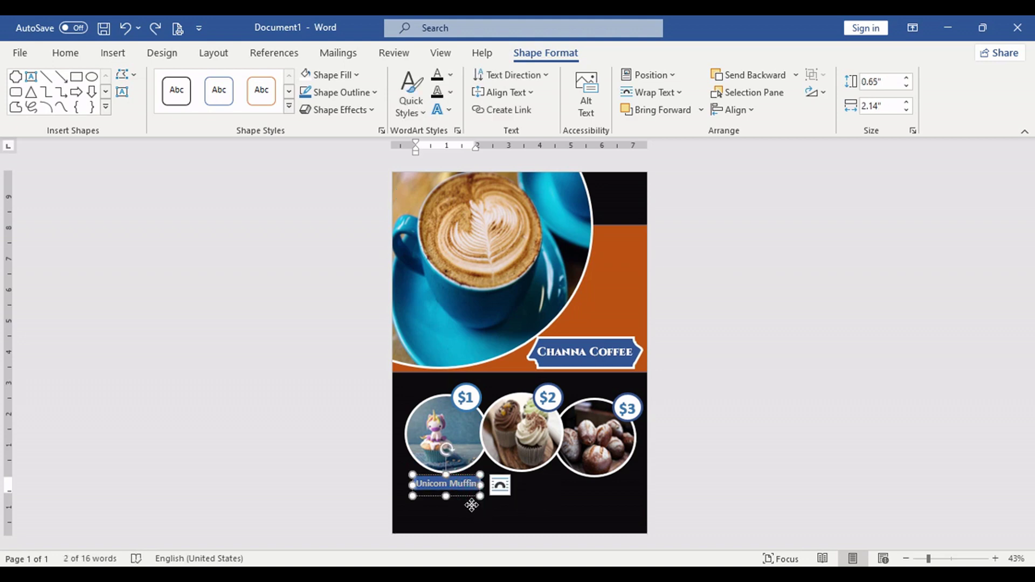
{"action": "left_click", "coordinate": [479, 484]}
{"action": "key", "text": "ctrl+v"}
{"action": "key", "text": "ctrl+v"}
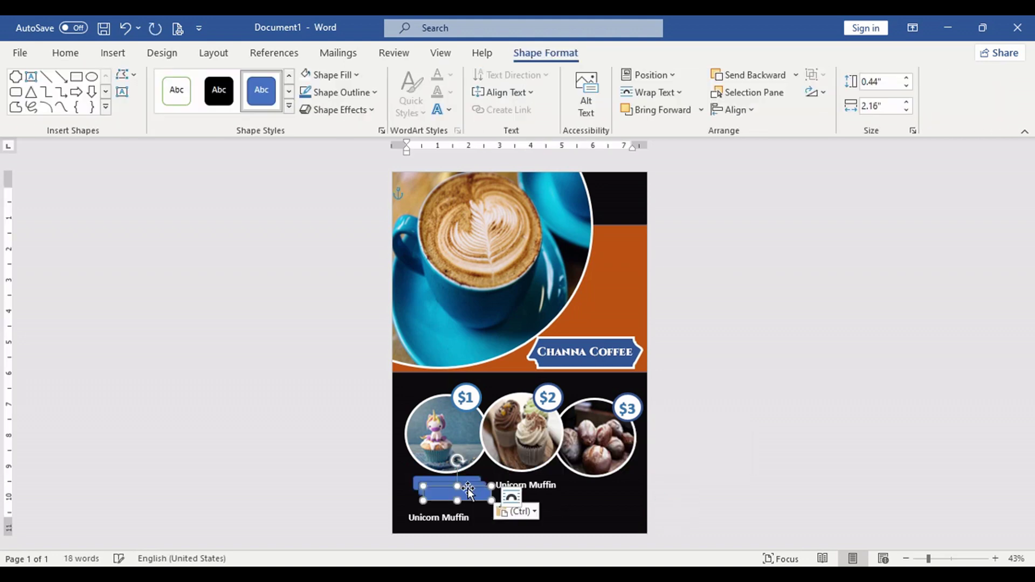
Step: Move the rectangle copies below the middle picture and place one "Unicorn Muffin" text on the first rectangle
{"action": "left_click_drag", "start_coordinate": [468, 490], "coordinate": [546, 509]}
{"action": "left_click", "coordinate": [452, 517]}
{"action": "left_click_drag", "start_coordinate": [456, 506], "coordinate": [461, 472]}
{"action": "left_click", "coordinate": [579, 487]}
{"action": "left_click", "coordinate": [460, 473]}
{"action": "left_click", "coordinate": [448, 501]}
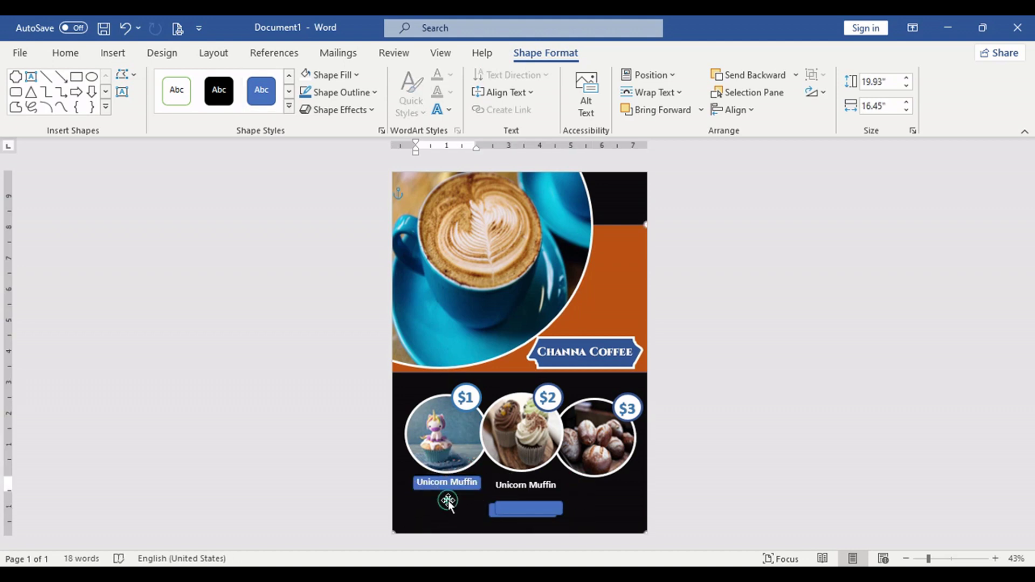
{"action": "left_click", "coordinate": [468, 481]}
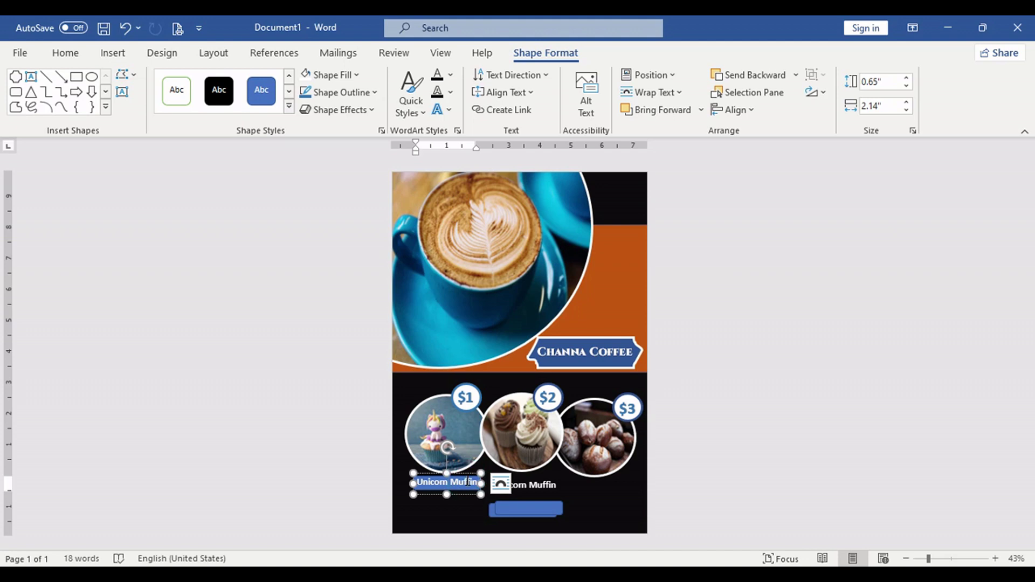
Step: Arrange the label copies under the middle and right pictures, reading "Berry Muffins" and "White Muffins" respectively
{"action": "left_click", "coordinate": [546, 480]}
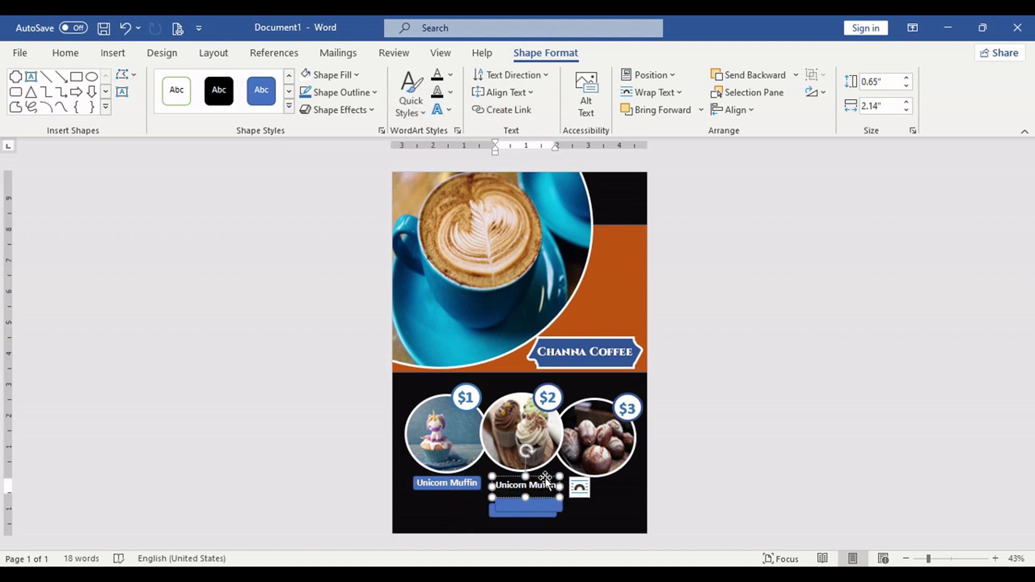
{"action": "left_click_drag", "start_coordinate": [546, 478], "coordinate": [645, 492]}
{"action": "left_click_drag", "start_coordinate": [530, 505], "coordinate": [527, 484]}
{"action": "left_click", "coordinate": [617, 497]}
{"action": "left_click_drag", "start_coordinate": [617, 492], "coordinate": [466, 505]}
{"action": "left_click_drag", "start_coordinate": [544, 513], "coordinate": [622, 491]}
{"action": "left_click", "coordinate": [530, 484]}
{"action": "left_click_drag", "start_coordinate": [532, 481], "coordinate": [555, 486]}
{"action": "left_click", "coordinate": [128, 31]}
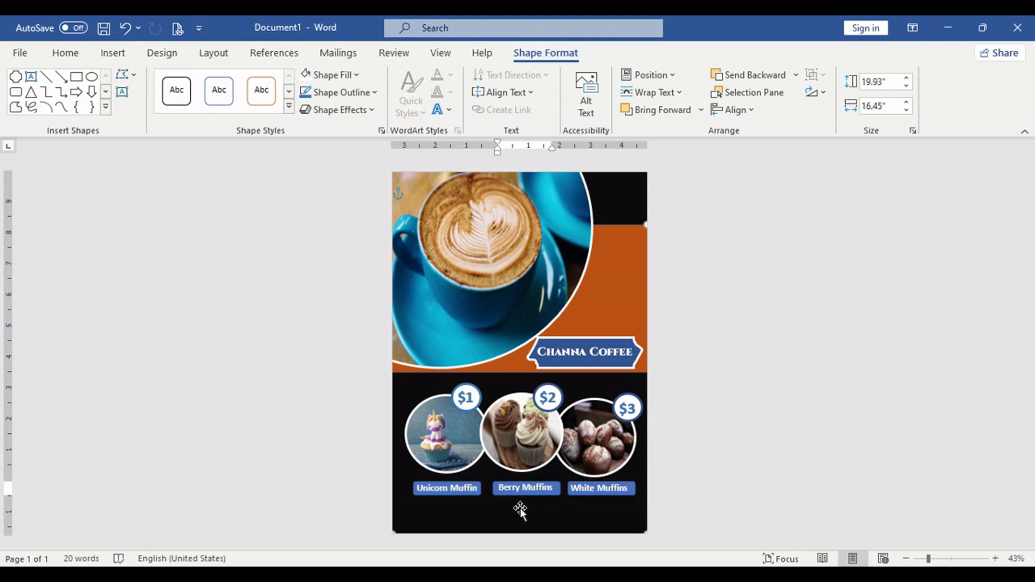
Step: Draw a full-width blue rectangle of about 1.1 by 8.3 inches along the bottom edge of the page
{"action": "left_click", "coordinate": [115, 54]}
{"action": "left_click", "coordinate": [219, 77]}
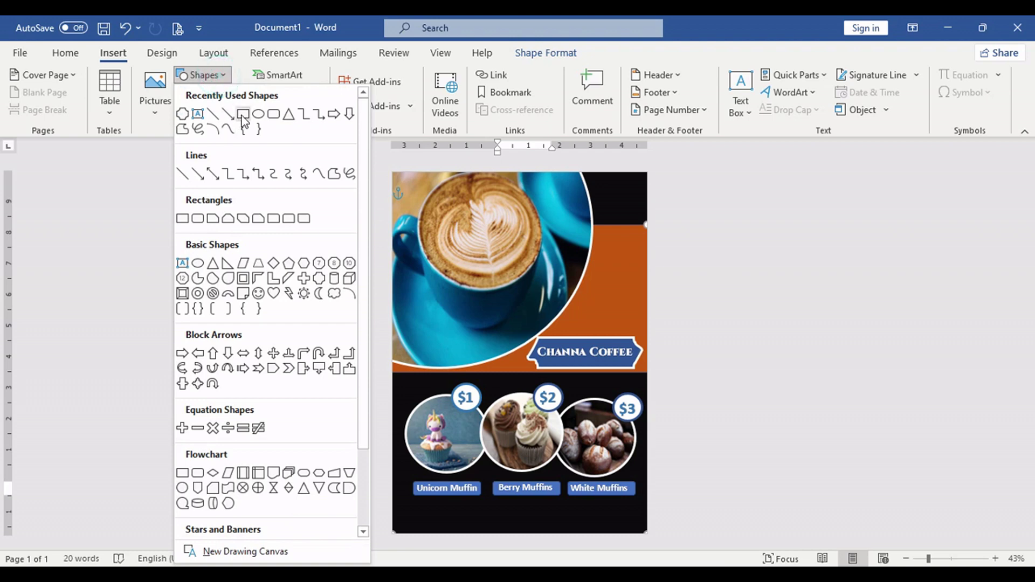
{"action": "left_click", "coordinate": [241, 113]}
{"action": "left_click_drag", "start_coordinate": [393, 501], "coordinate": [646, 533]}
{"action": "left_click_drag", "start_coordinate": [396, 513], "coordinate": [392, 513]}
{"action": "left_click_drag", "start_coordinate": [519, 502], "coordinate": [520, 508]}
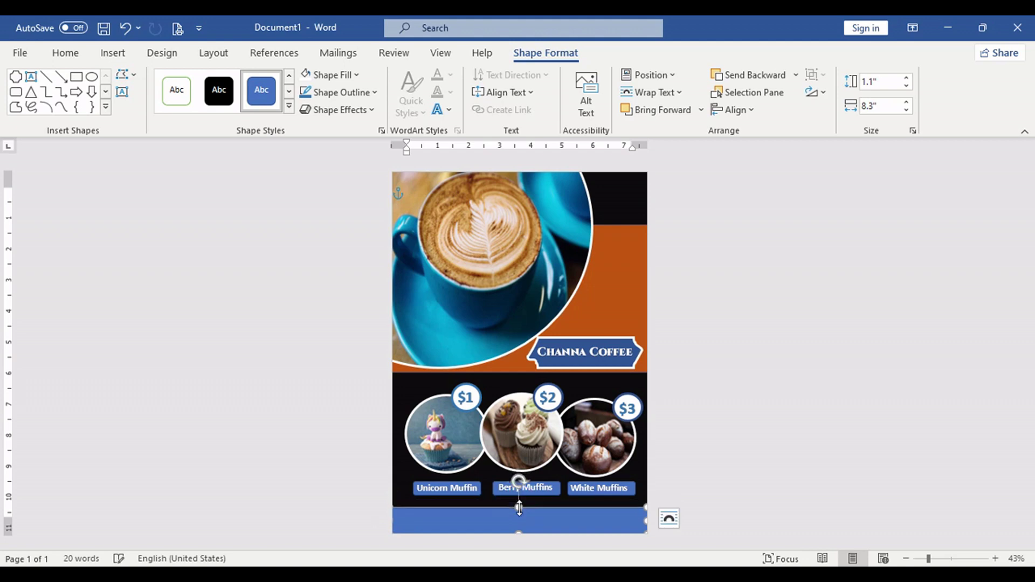
{"action": "left_click", "coordinate": [717, 469]}
Step: Draw a small rounded rectangle at the left end of the blue bottom bar
{"action": "left_click", "coordinate": [488, 520]}
{"action": "left_click", "coordinate": [113, 52]}
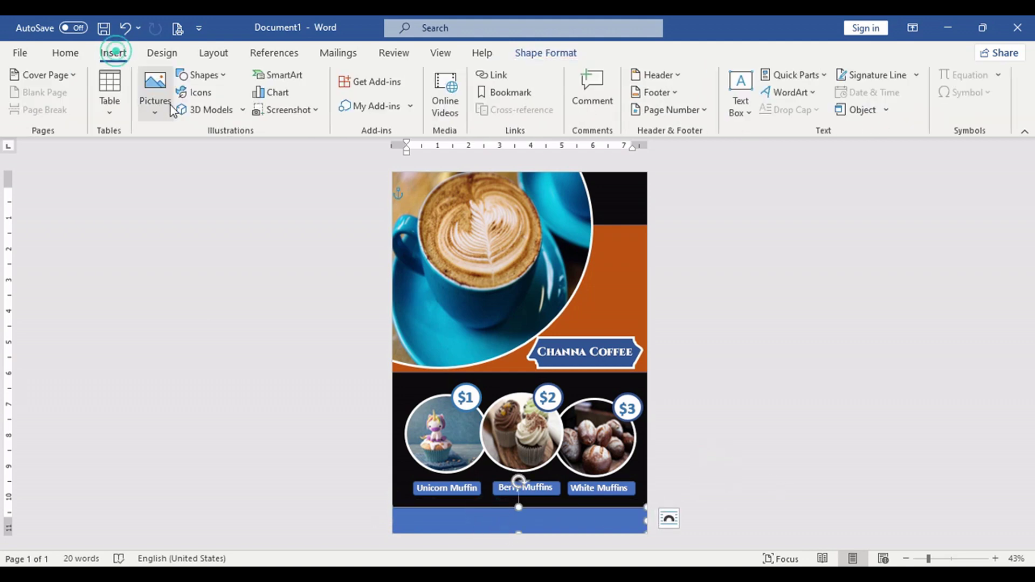
{"action": "left_click", "coordinate": [209, 76]}
{"action": "left_click", "coordinate": [259, 116]}
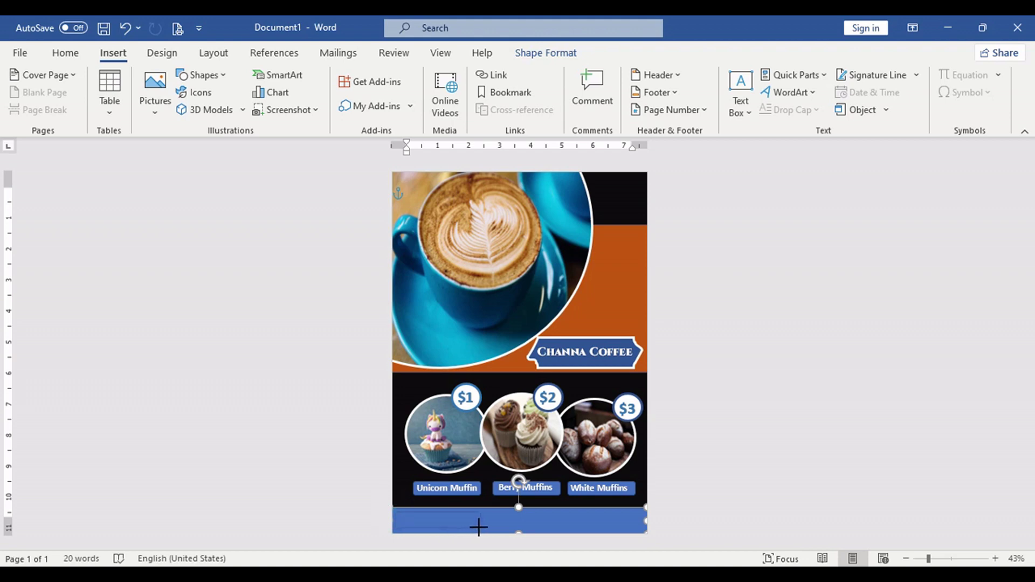
{"action": "left_click_drag", "start_coordinate": [479, 527], "coordinate": [481, 528]}
Step: Insert the envelope icon from the stock icons and place it at the left end of the small rounded rectangle
{"action": "left_click", "coordinate": [113, 52]}
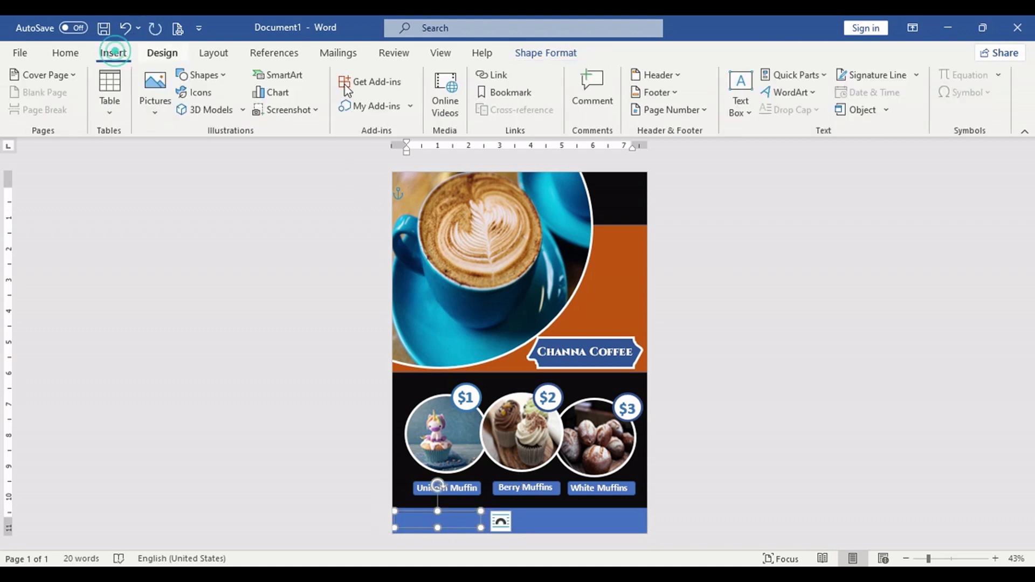
{"action": "left_click", "coordinate": [196, 92]}
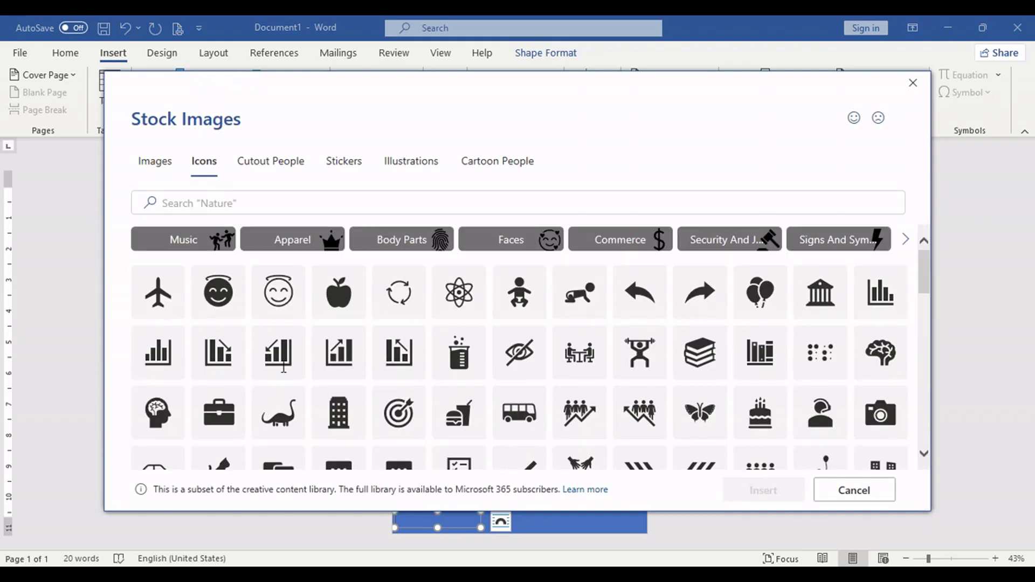
{"action": "scroll", "coordinate": [271, 392], "scroll_direction": "down", "scroll_amount": 10}
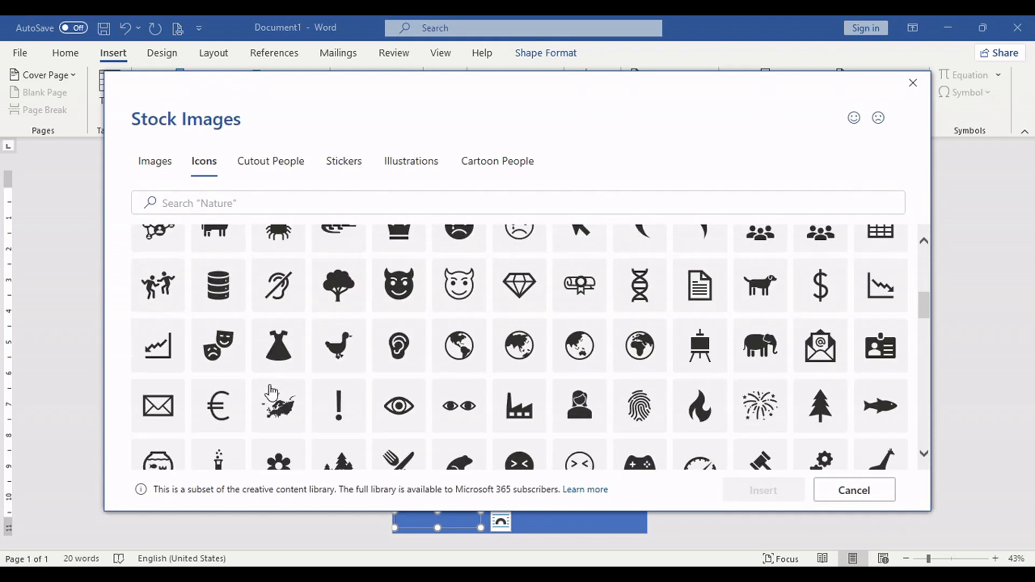
{"action": "left_click", "coordinate": [183, 420]}
{"action": "left_click", "coordinate": [782, 488]}
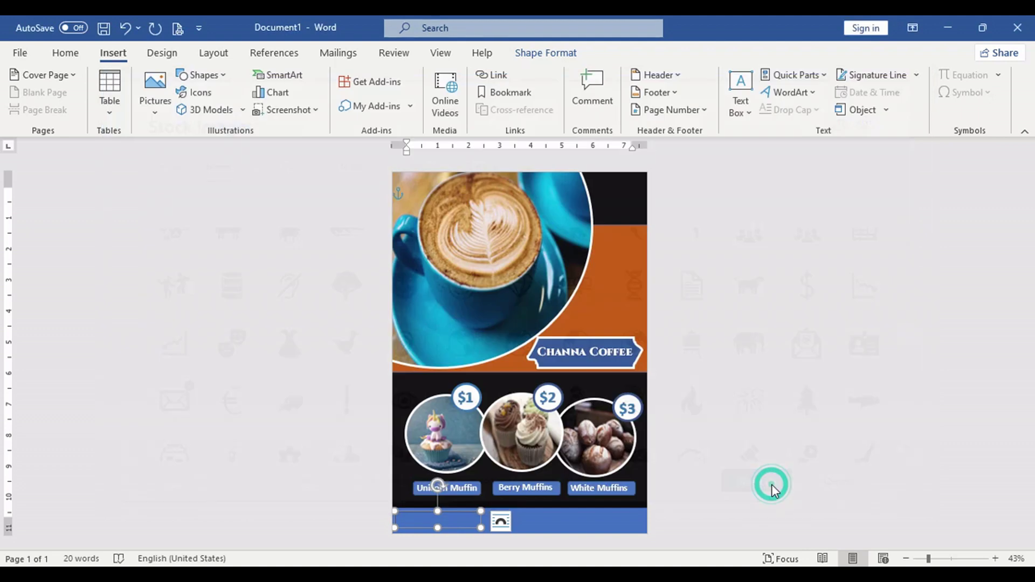
{"action": "left_click_drag", "start_coordinate": [426, 503], "coordinate": [407, 518]}
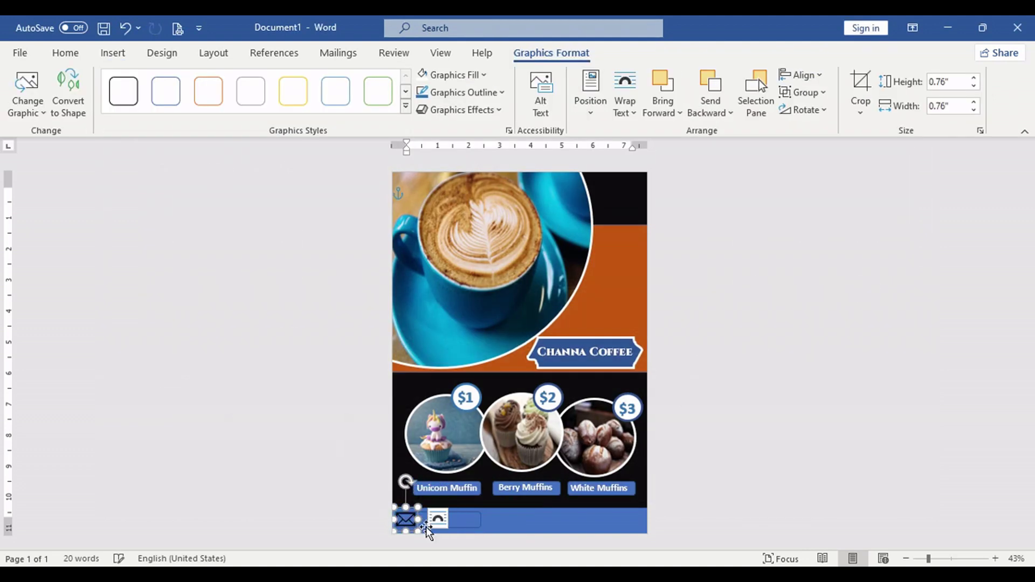
{"action": "scroll", "coordinate": [507, 512], "scroll_direction": "up", "scroll_amount": 4, "text": "ctrl"}
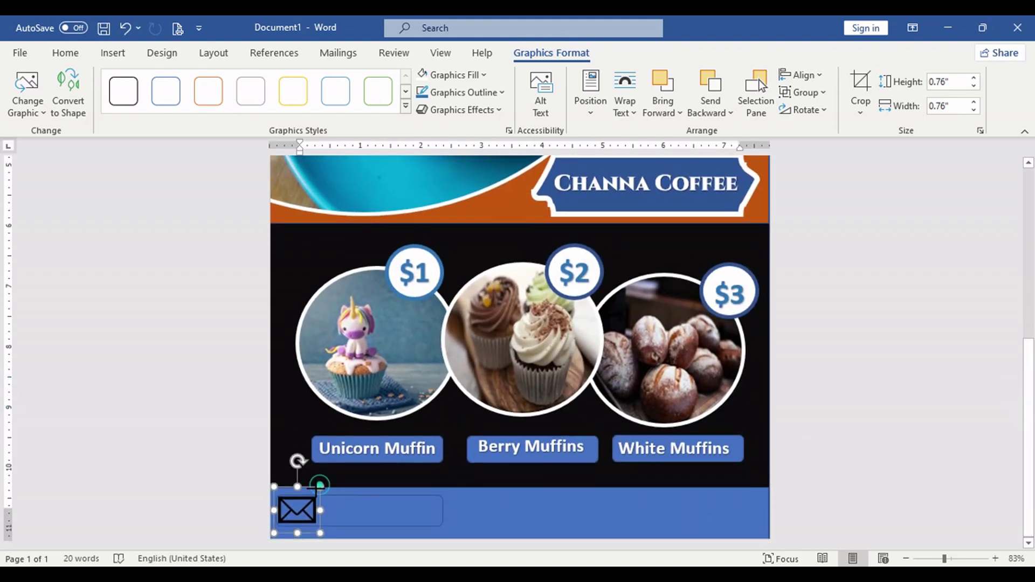
{"action": "left_click", "coordinate": [185, 486]}
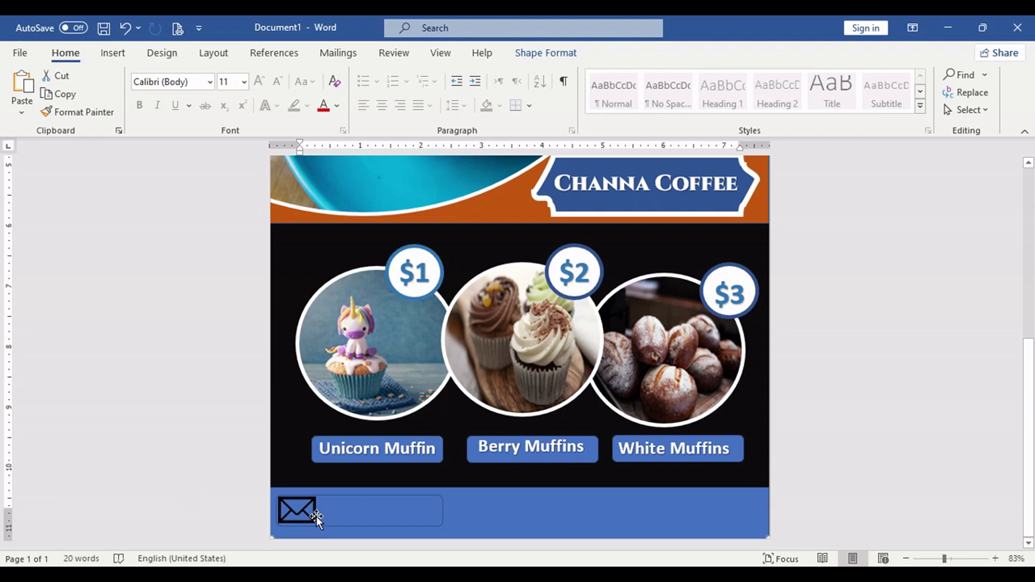
Step: Insert black WordArt reading "Your contact info" on the blue bottom bar
{"action": "left_click", "coordinate": [113, 52]}
{"action": "left_click", "coordinate": [790, 95]}
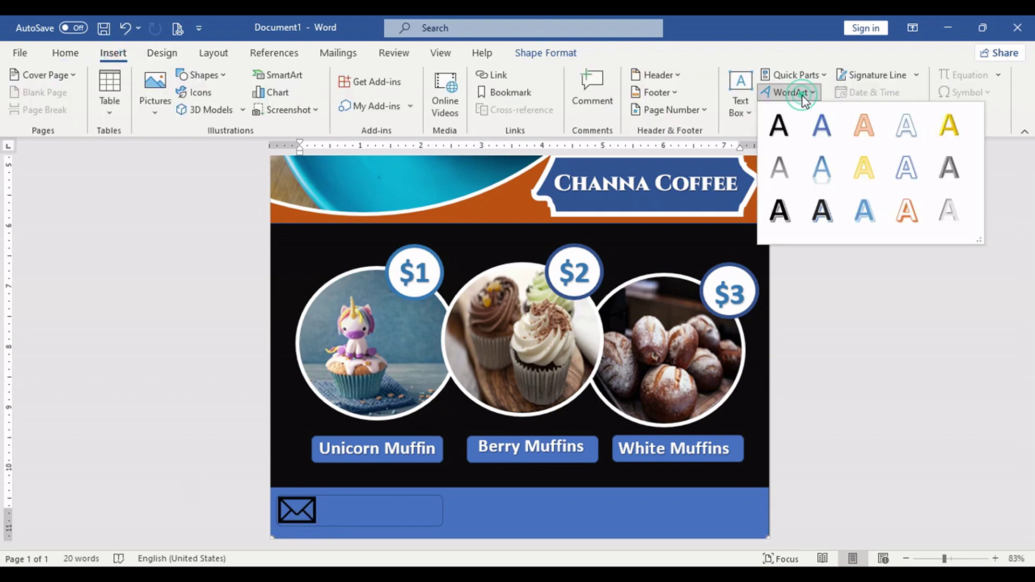
{"action": "left_click", "coordinate": [772, 125]}
{"action": "scroll", "coordinate": [774, 239], "scroll_direction": "down", "scroll_amount": 10}
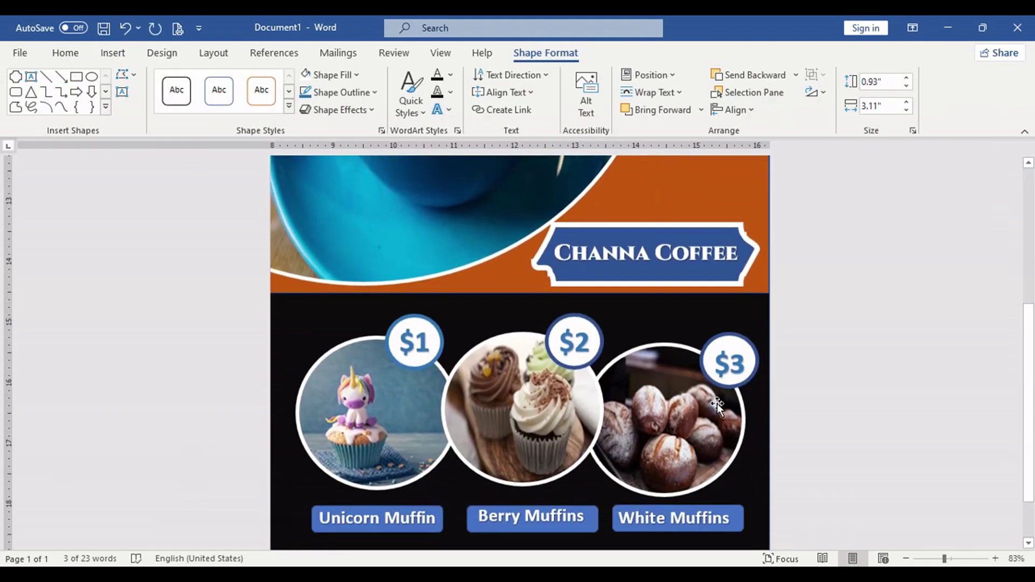
{"action": "left_click", "coordinate": [364, 507]}
{"action": "left_click", "coordinate": [112, 53]}
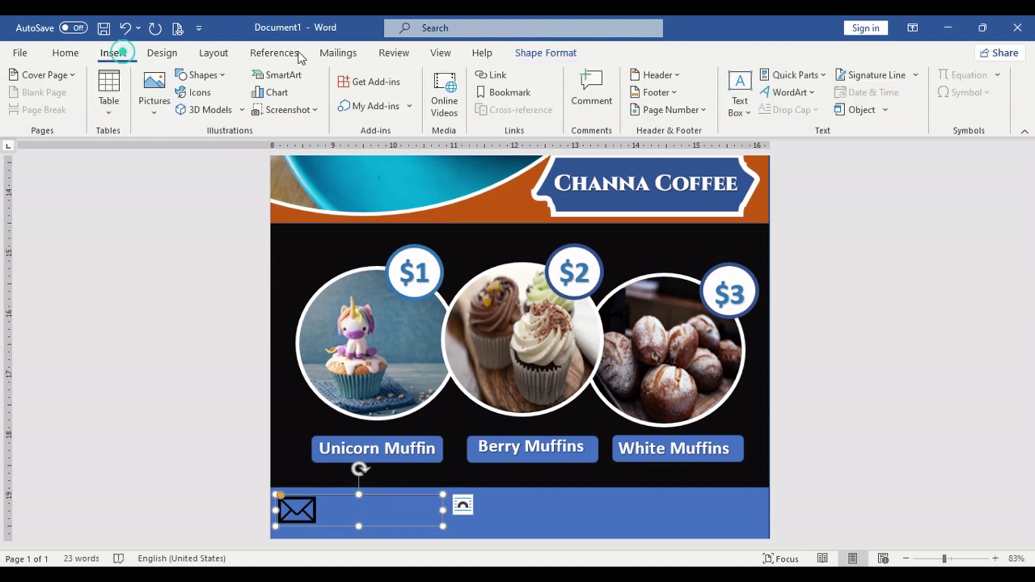
{"action": "left_click", "coordinate": [790, 92]}
{"action": "left_click", "coordinate": [774, 119]}
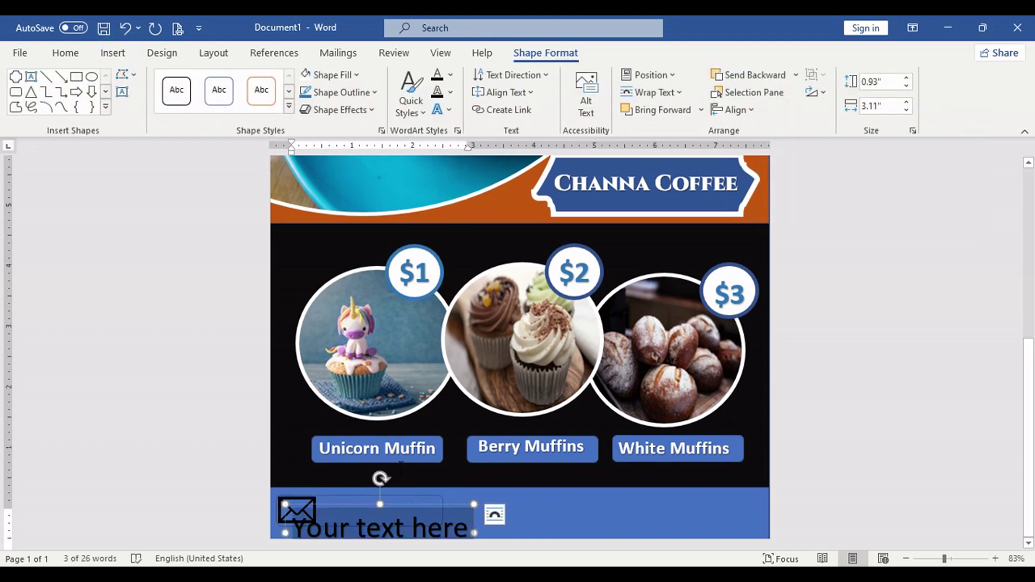
{"action": "key", "text": "Delete"}
{"action": "type", "text": "You"}
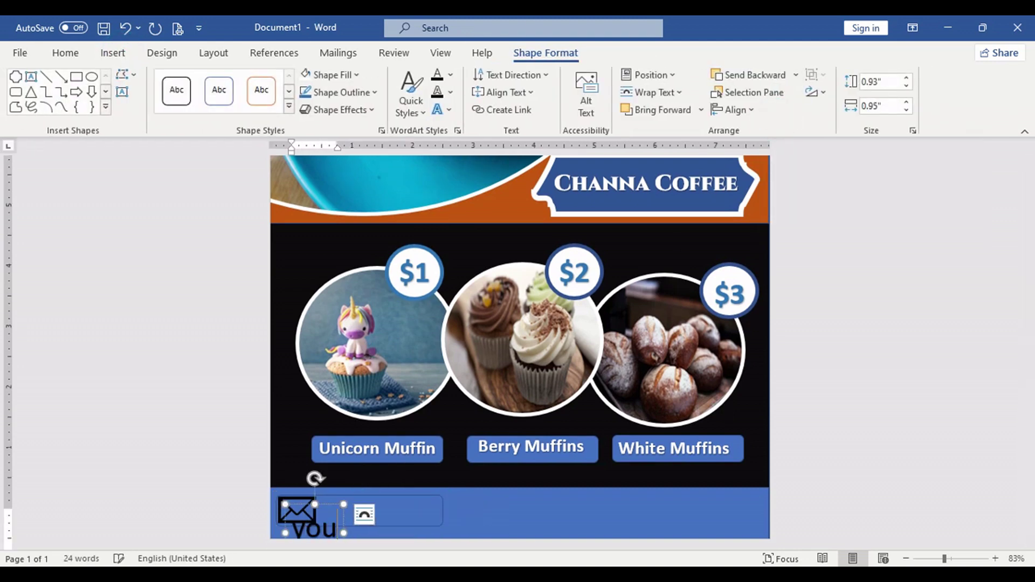
{"action": "type", "text": "r contact info"}
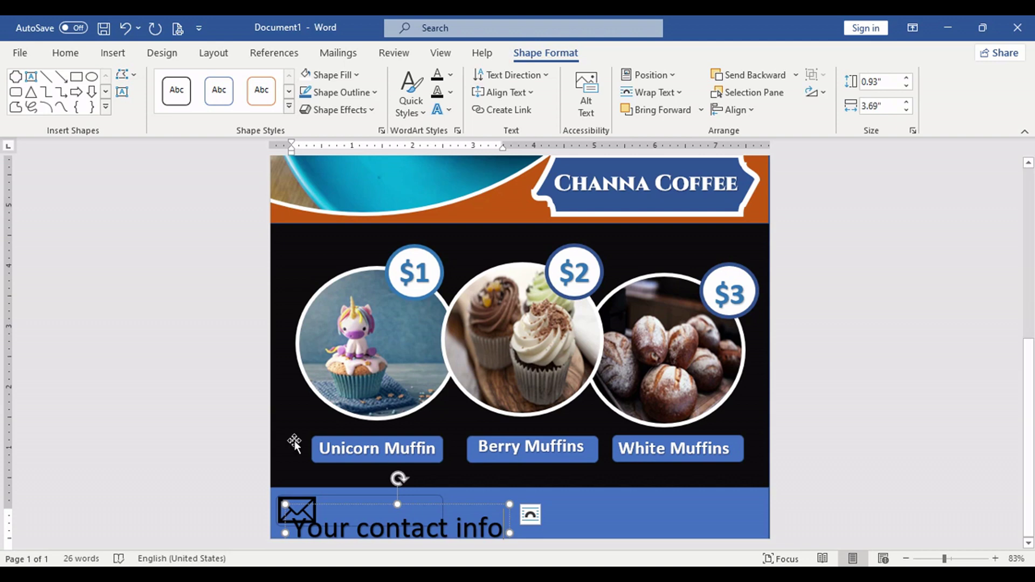
Step: Reduce the font size of the "Your contact info" text to 22
{"action": "left_click_drag", "start_coordinate": [508, 506], "coordinate": [307, 513]}
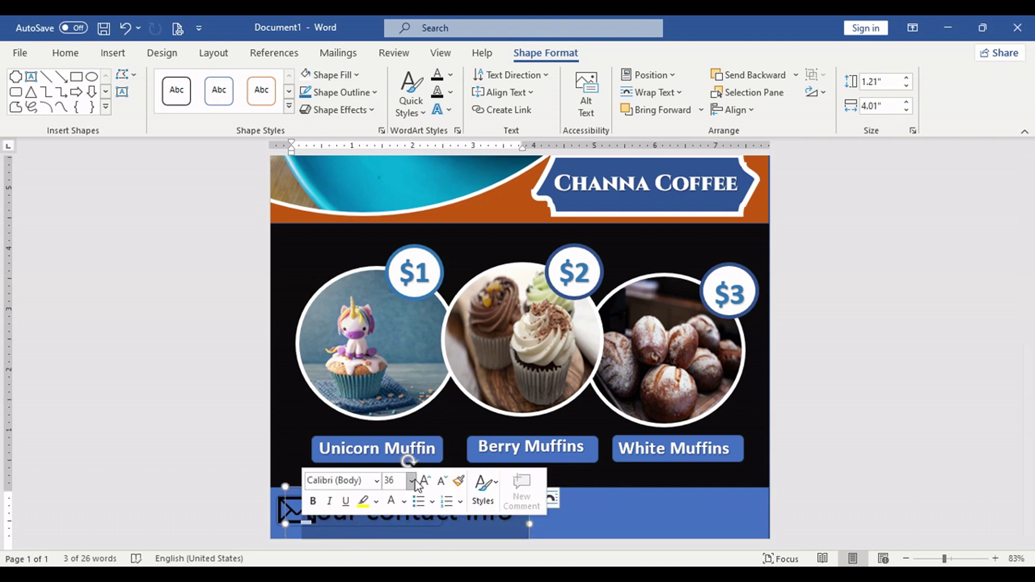
{"action": "left_click", "coordinate": [438, 483]}
{"action": "left_click", "coordinate": [437, 483]}
{"action": "left_click", "coordinate": [439, 482]}
{"action": "left_click", "coordinate": [440, 481]}
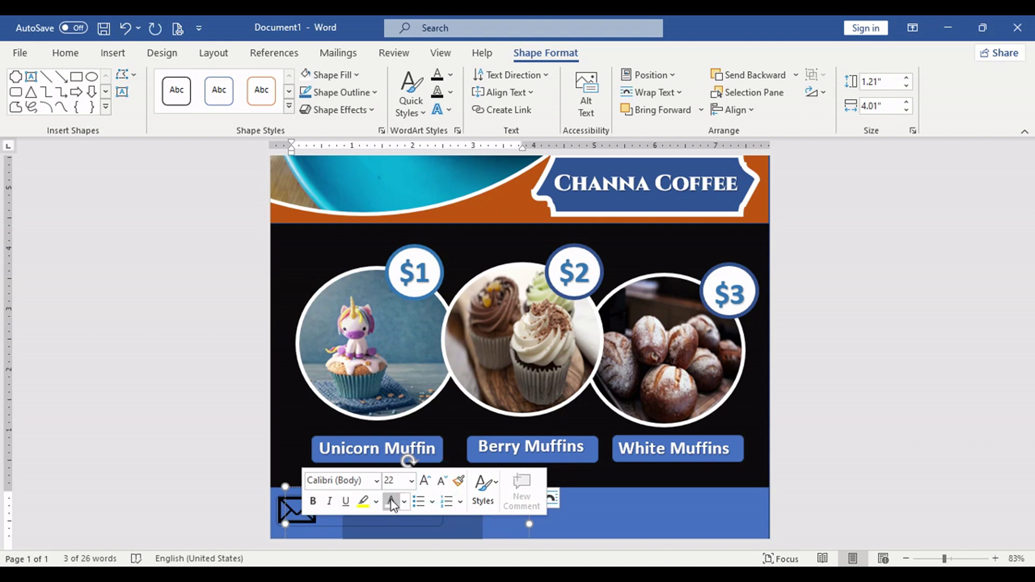
Step: Move the "Your contact info" text towards the envelope icon and reduce its font size to 18
{"action": "left_click", "coordinate": [578, 517]}
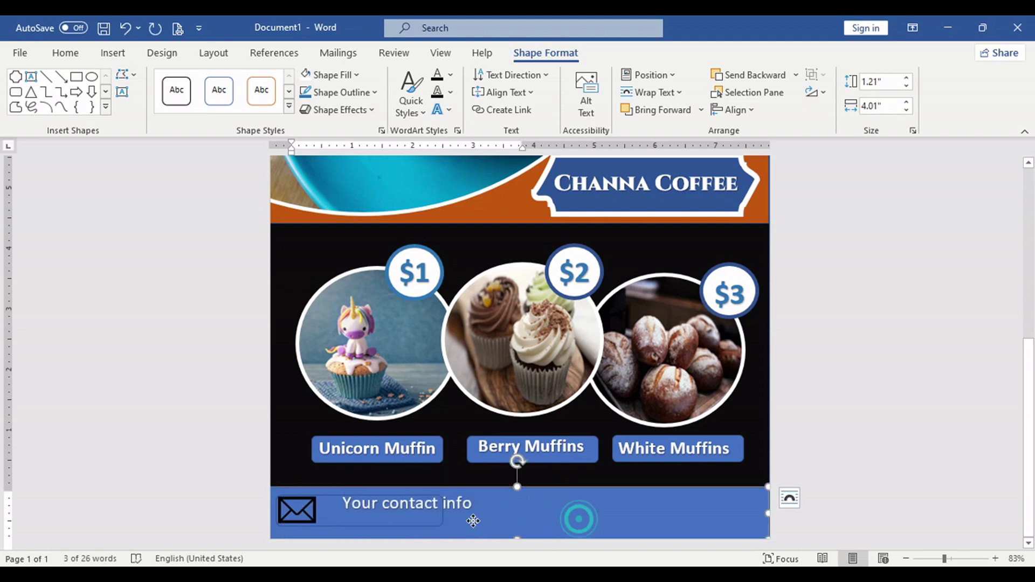
{"action": "left_click", "coordinate": [452, 500]}
{"action": "left_click_drag", "start_coordinate": [513, 488], "coordinate": [318, 513]}
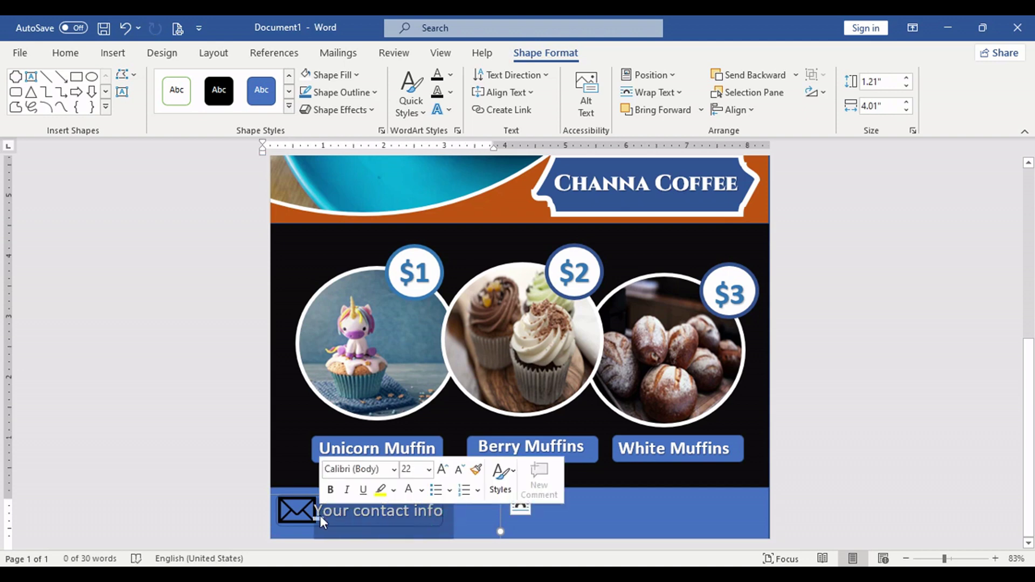
{"action": "left_click", "coordinate": [459, 473]}
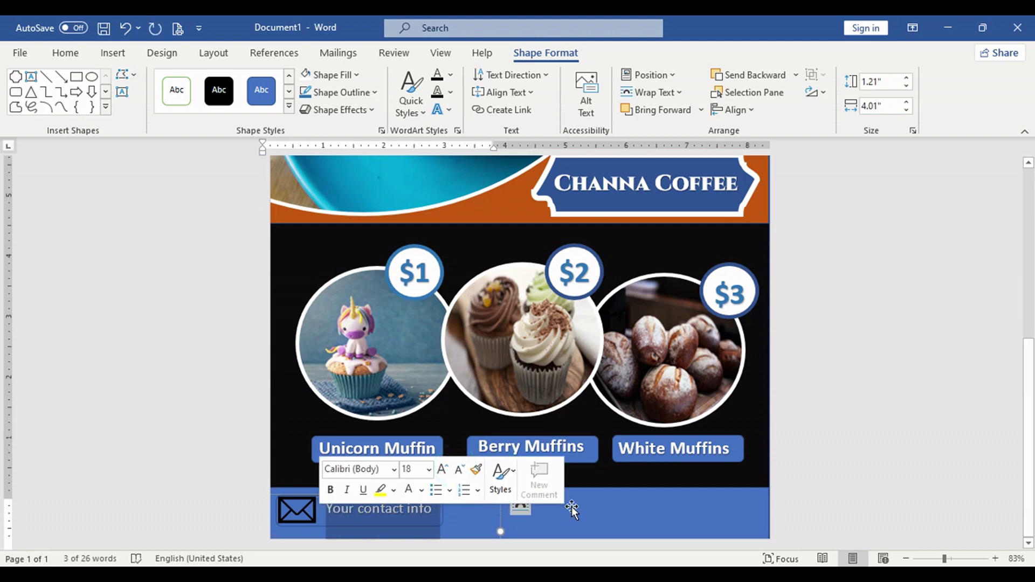
{"action": "left_click", "coordinate": [404, 499]}
{"action": "left_click_drag", "start_coordinate": [405, 496], "coordinate": [297, 520]}
Step: Fill the envelope icon with white and place the "Your contact info" text beside it in the rounded rectangle
{"action": "left_click", "coordinate": [298, 520]}
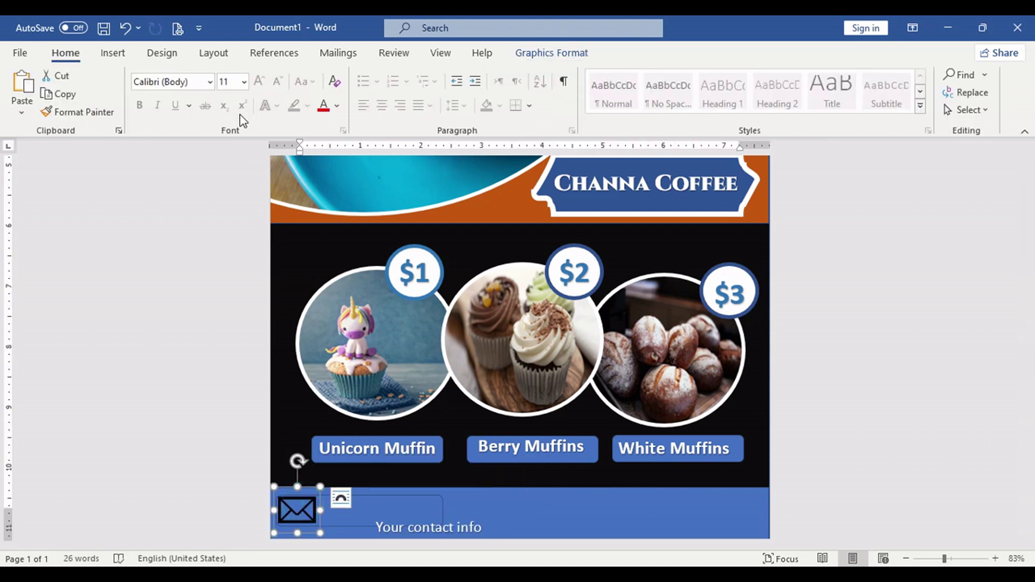
{"action": "right_click", "coordinate": [298, 504]}
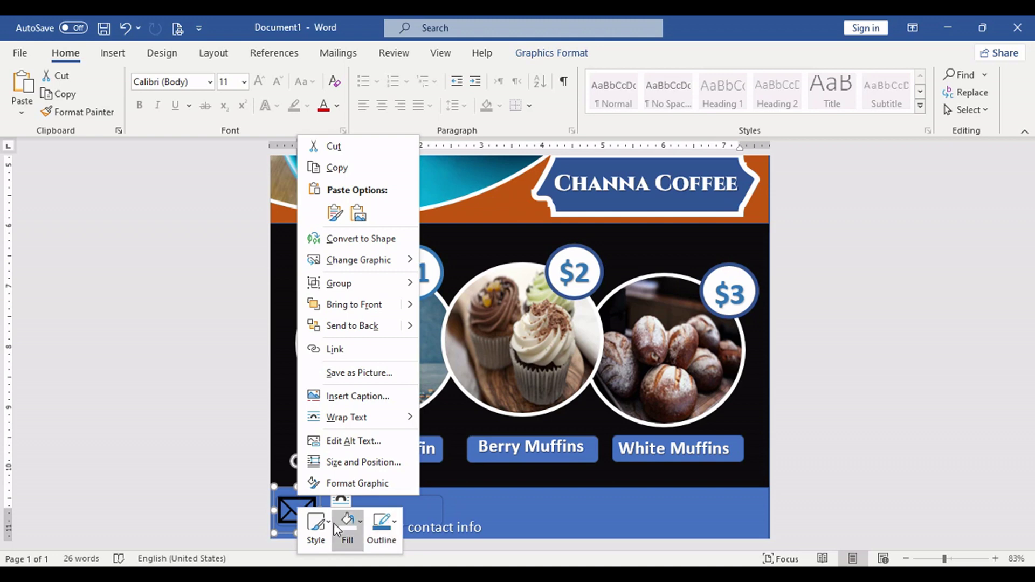
{"action": "left_click", "coordinate": [347, 525]}
{"action": "left_click", "coordinate": [340, 363]}
{"action": "left_click", "coordinate": [434, 515]}
{"action": "left_click_drag", "start_coordinate": [451, 516], "coordinate": [405, 495]}
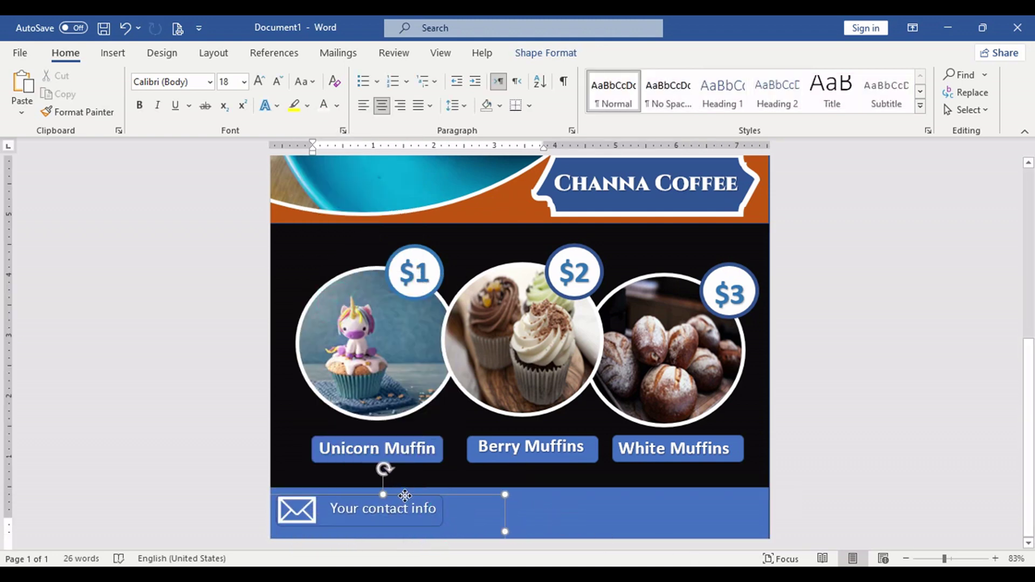
Step: Draw a second rounded rectangle about 2.82" wide and 0.56" high beside the first one on the blue bottom bar
{"action": "left_click", "coordinate": [539, 517]}
{"action": "left_click", "coordinate": [113, 52]}
{"action": "left_click", "coordinate": [200, 75]}
{"action": "left_click", "coordinate": [265, 115]}
{"action": "mouse_move", "coordinate": [459, 499]}
{"action": "left_mouse_down"}
{"action": "mouse_move", "coordinate": [533, 531]}
{"action": "mouse_move", "coordinate": [628, 533]}
{"action": "left_mouse_up"}
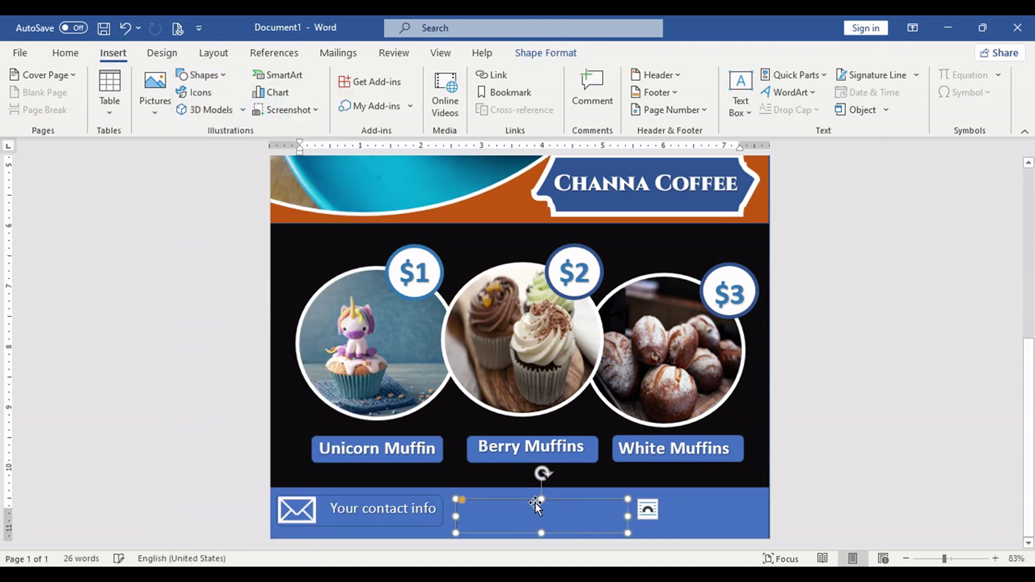
{"action": "left_click_drag", "start_coordinate": [557, 507], "coordinate": [557, 506]}
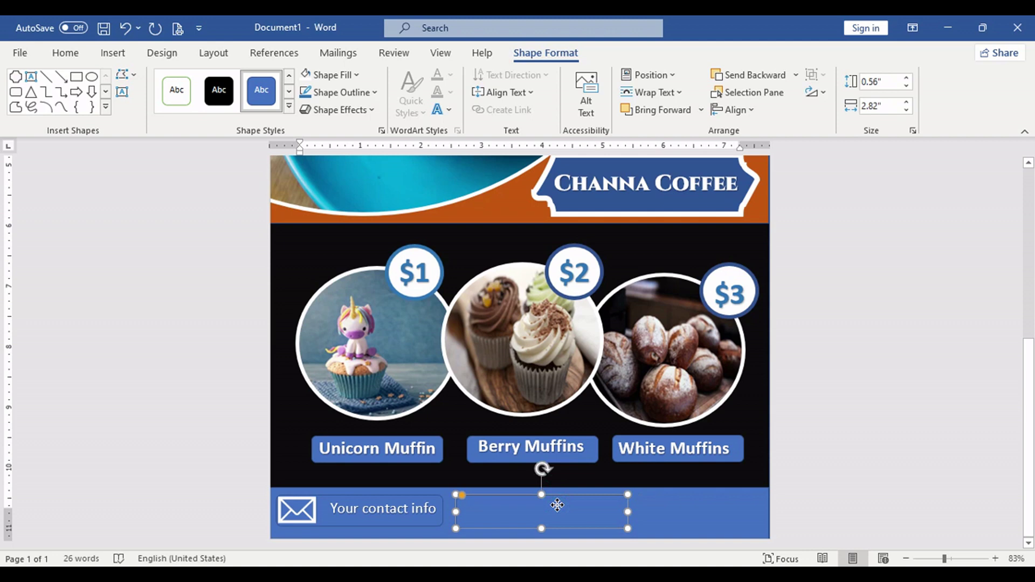
Step: Duplicate the new rounded rectangle and place the copy at the right end of the blue bottom bar
{"action": "key", "text": "ctrl+c"}
{"action": "key", "text": "ctrl+v"}
{"action": "left_click_drag", "start_coordinate": [570, 513], "coordinate": [694, 505]}
Step: Narrow the middle and right rounded rectangles to about 2.47" and 2.46" wide so they sit side by side without overlapping
{"action": "left_click", "coordinate": [543, 517]}
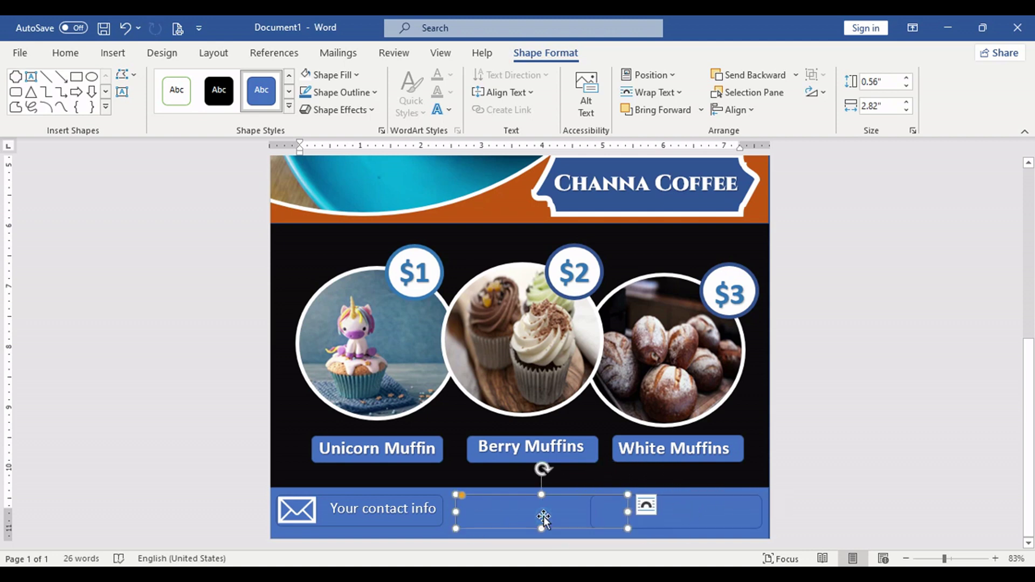
{"action": "left_click_drag", "start_coordinate": [629, 511], "coordinate": [602, 512]}
{"action": "left_click", "coordinate": [601, 522]}
{"action": "left_click", "coordinate": [550, 512]}
{"action": "left_click_drag", "start_coordinate": [457, 511], "coordinate": [453, 512]}
{"action": "mouse_move", "coordinate": [602, 512]}
{"action": "left_mouse_down"}
{"action": "mouse_move", "coordinate": [593, 515]}
{"action": "mouse_move", "coordinate": [603, 511]}
{"action": "left_mouse_up"}
{"action": "left_click", "coordinate": [668, 501]}
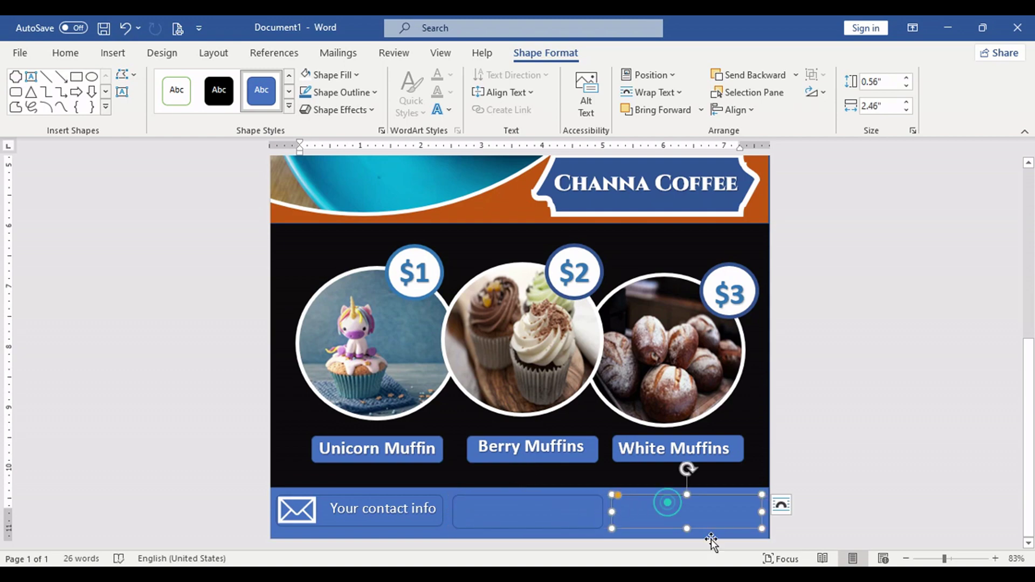
Step: Set the outline weight of the rounded rectangle around the envelope icon to 3 pt
{"action": "left_click", "coordinate": [887, 477]}
{"action": "scroll", "coordinate": [863, 484], "scroll_direction": "down", "scroll_amount": 4}
{"action": "scroll", "coordinate": [852, 486], "scroll_direction": "down", "scroll_amount": 2}
{"action": "left_click", "coordinate": [411, 494]}
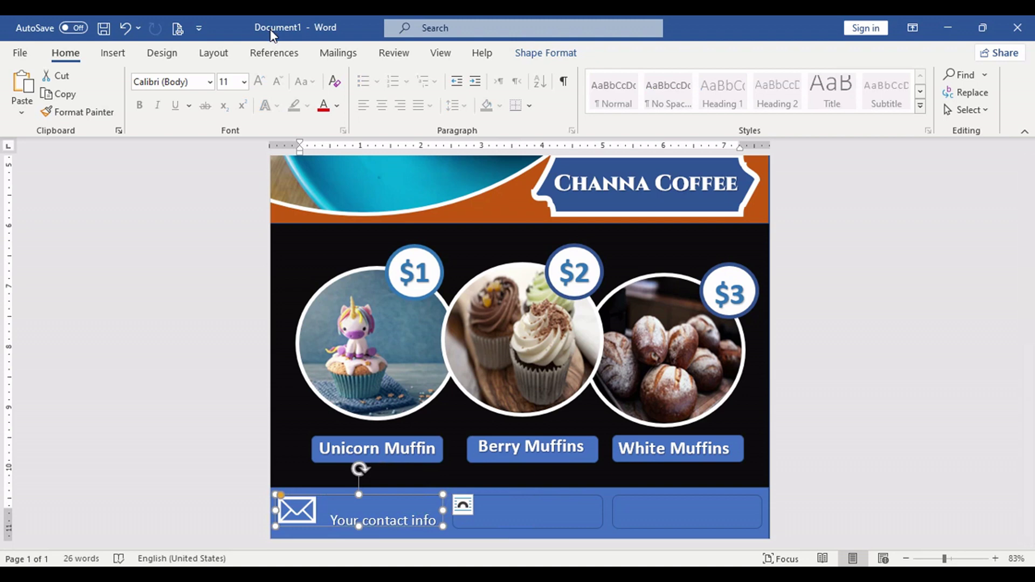
{"action": "left_click", "coordinate": [546, 53]}
{"action": "left_click", "coordinate": [374, 92]}
{"action": "mouse_move", "coordinate": [413, 351]}
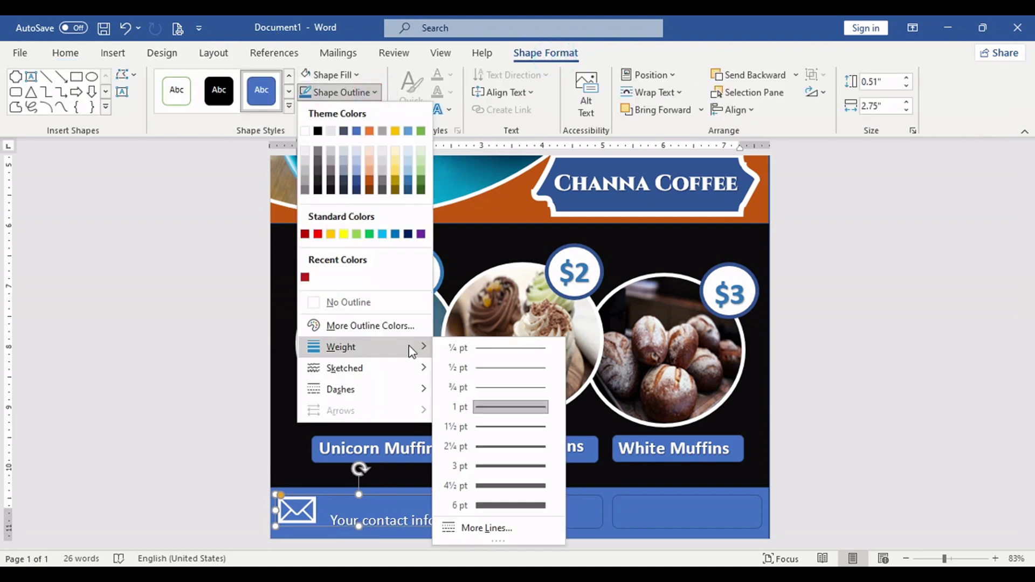
{"action": "left_click", "coordinate": [500, 466]}
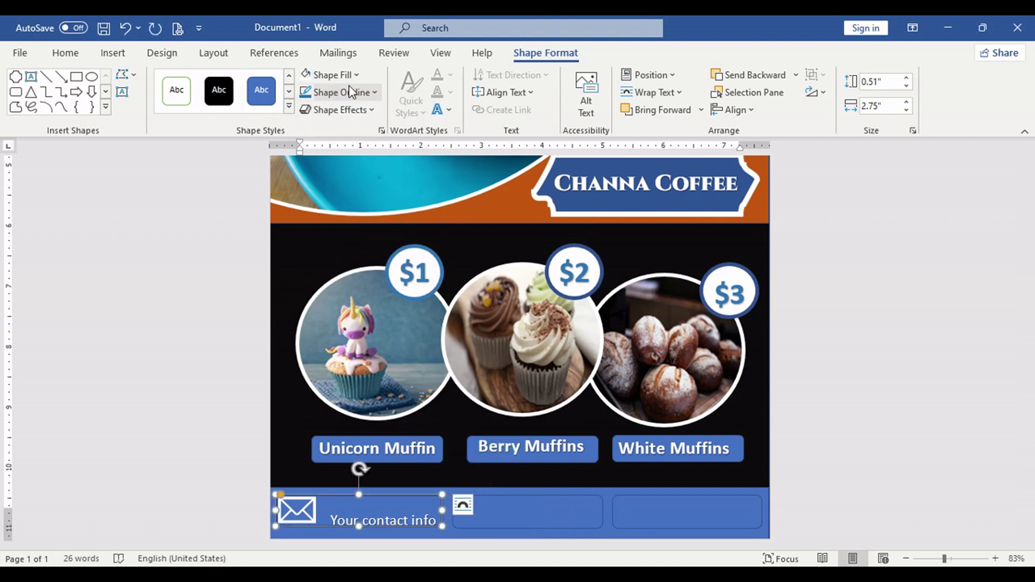
Step: Remove the fill from the envelope's rounded rectangle and make its outline white
{"action": "left_click", "coordinate": [306, 74]}
{"action": "left_click", "coordinate": [337, 78]}
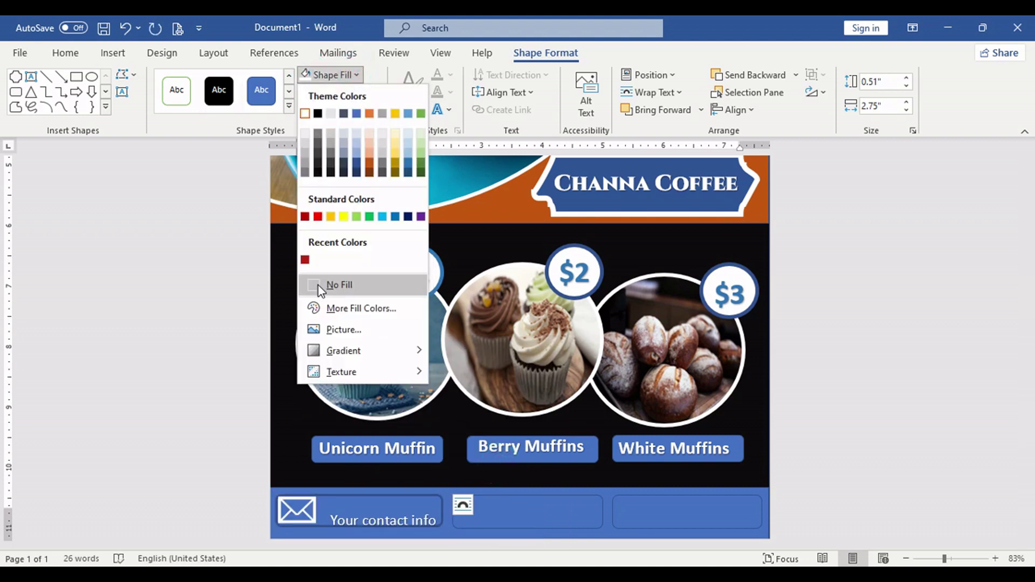
{"action": "left_click", "coordinate": [316, 285]}
{"action": "left_click", "coordinate": [375, 92]}
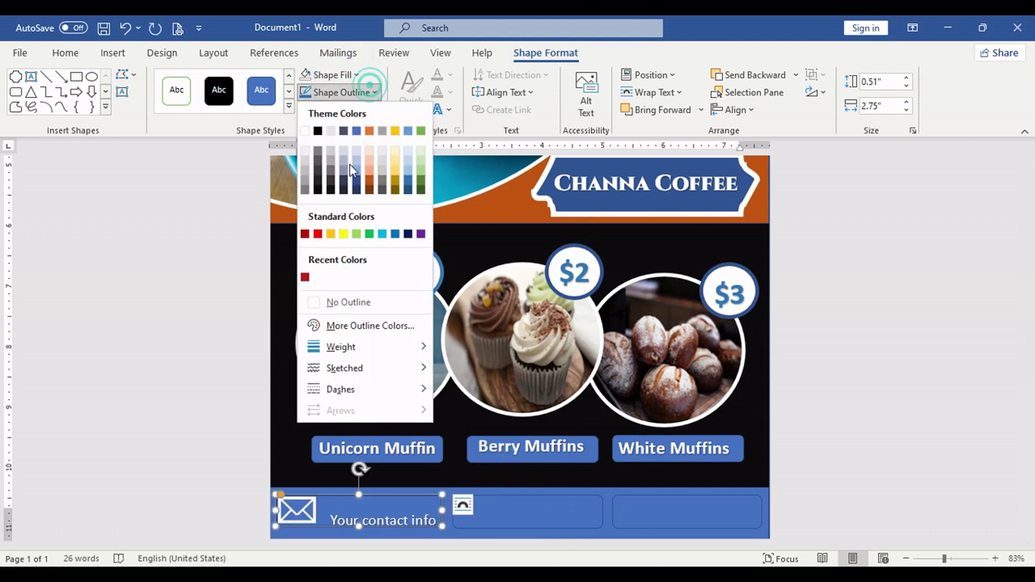
{"action": "left_click", "coordinate": [303, 133]}
{"action": "left_click", "coordinate": [255, 315]}
Step: Shrink the envelope icon to fit inside its rounded rectangle and place the "Your contact info" text directly beside it
{"action": "left_click", "coordinate": [298, 505]}
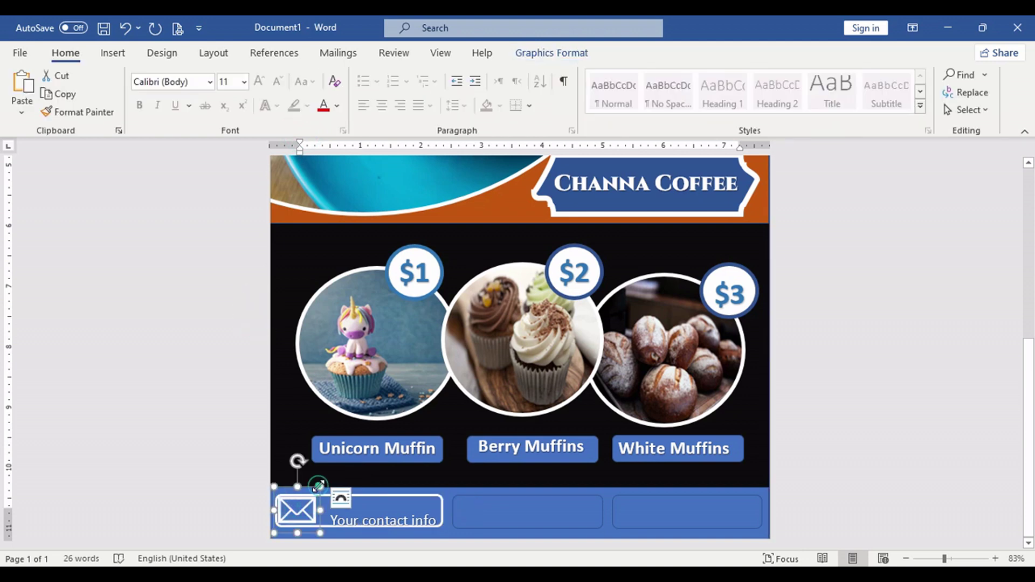
{"action": "left_click_drag", "start_coordinate": [298, 506], "coordinate": [301, 497]}
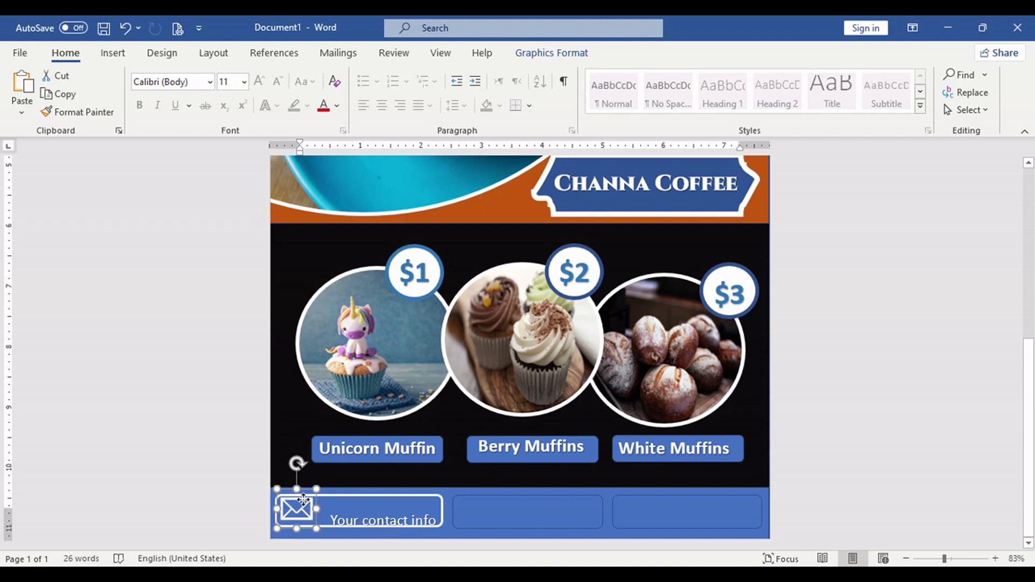
{"action": "left_click_drag", "start_coordinate": [303, 497], "coordinate": [301, 499]}
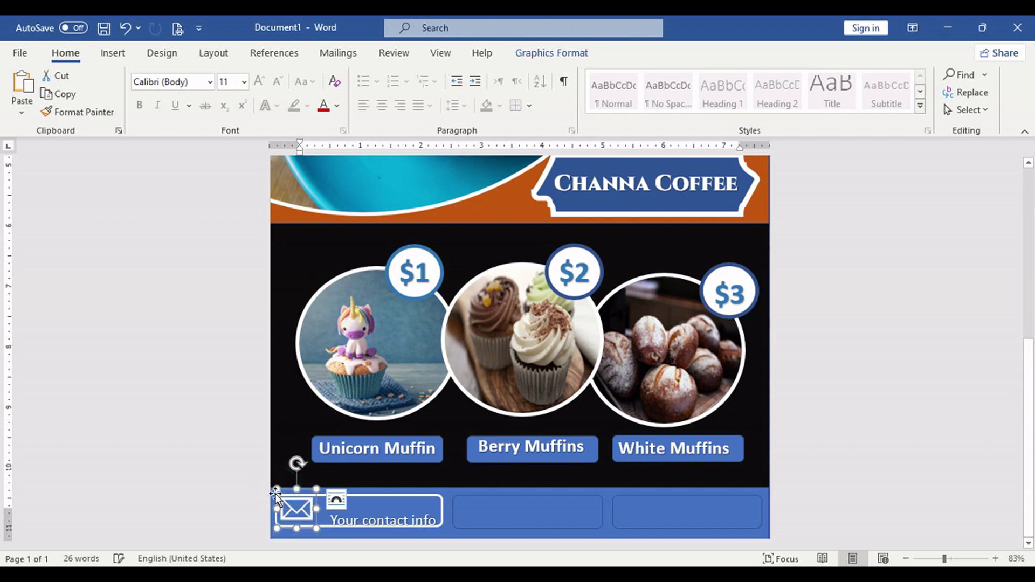
{"action": "left_click", "coordinate": [278, 488]}
{"action": "left_click_drag", "start_coordinate": [316, 491], "coordinate": [346, 496]}
{"action": "left_click", "coordinate": [359, 521]}
{"action": "left_click", "coordinate": [452, 476]}
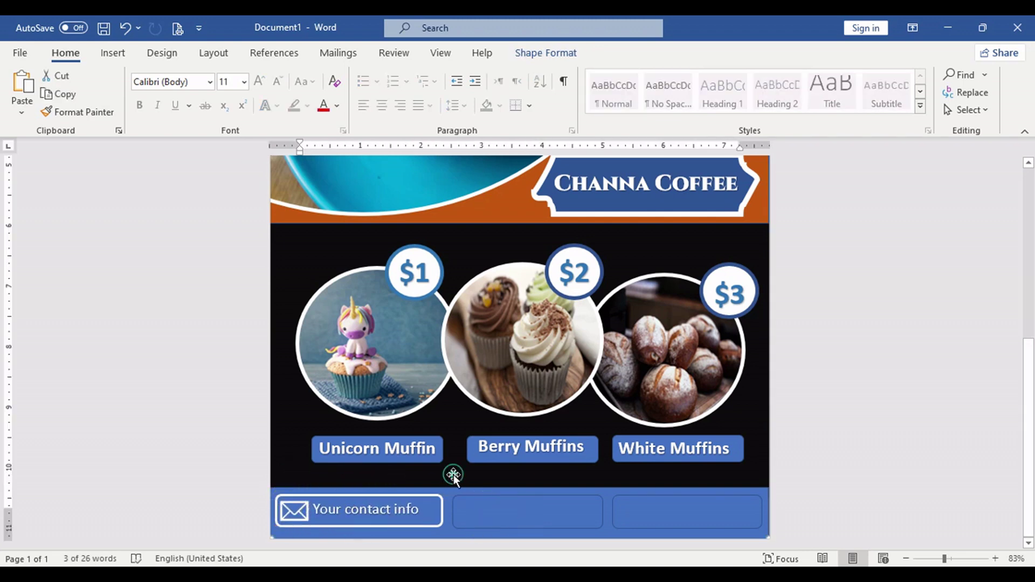
Step: Give the middle rounded rectangle on the bottom bar a white 3 pt outline
{"action": "left_click", "coordinate": [554, 533]}
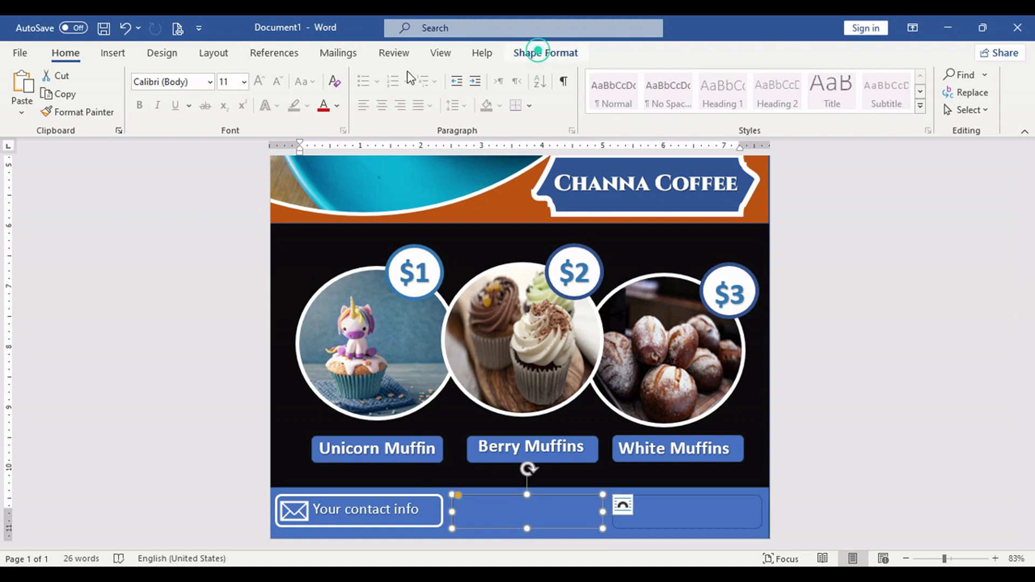
{"action": "left_click", "coordinate": [537, 51]}
{"action": "left_click", "coordinate": [319, 92]}
{"action": "left_click", "coordinate": [305, 131]}
{"action": "left_click", "coordinate": [319, 92]}
{"action": "left_click", "coordinate": [545, 474]}
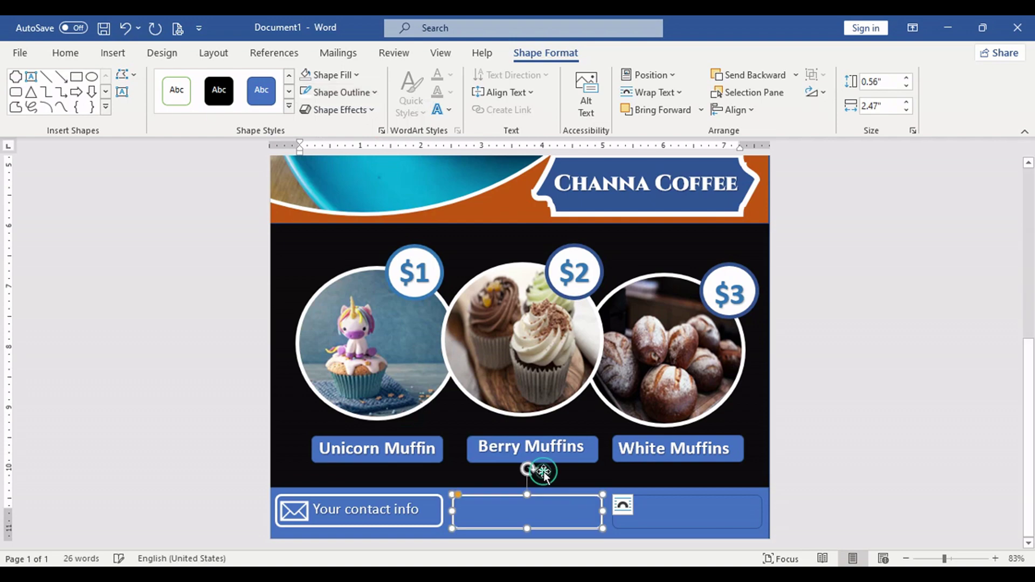
Step: Give the right rounded rectangle on the bottom bar a white 3 pt outline
{"action": "left_click", "coordinate": [678, 509]}
{"action": "left_click", "coordinate": [355, 93]}
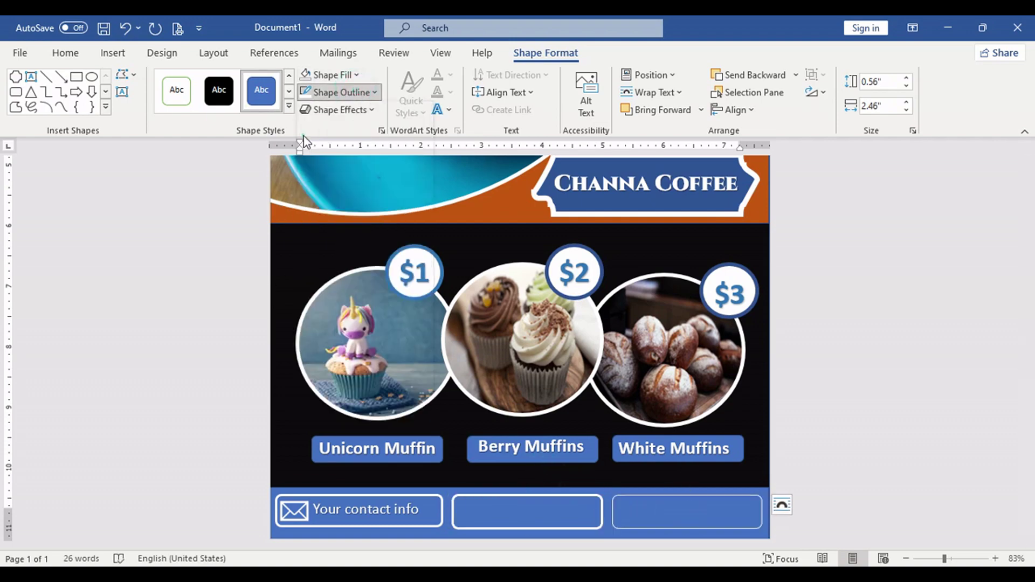
{"action": "mouse_move", "coordinate": [415, 346]}
{"action": "left_click", "coordinate": [532, 467]}
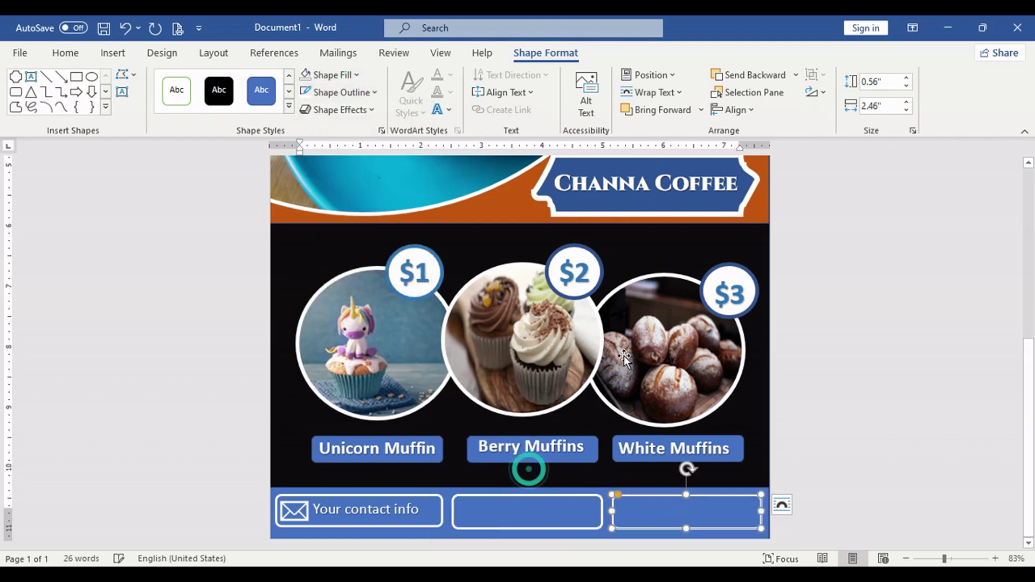
{"action": "left_click", "coordinate": [793, 379]}
{"action": "scroll", "coordinate": [793, 379], "scroll_direction": "up", "scroll_amount": 5}
{"action": "scroll", "coordinate": [742, 468], "scroll_direction": "down", "scroll_amount": 5}
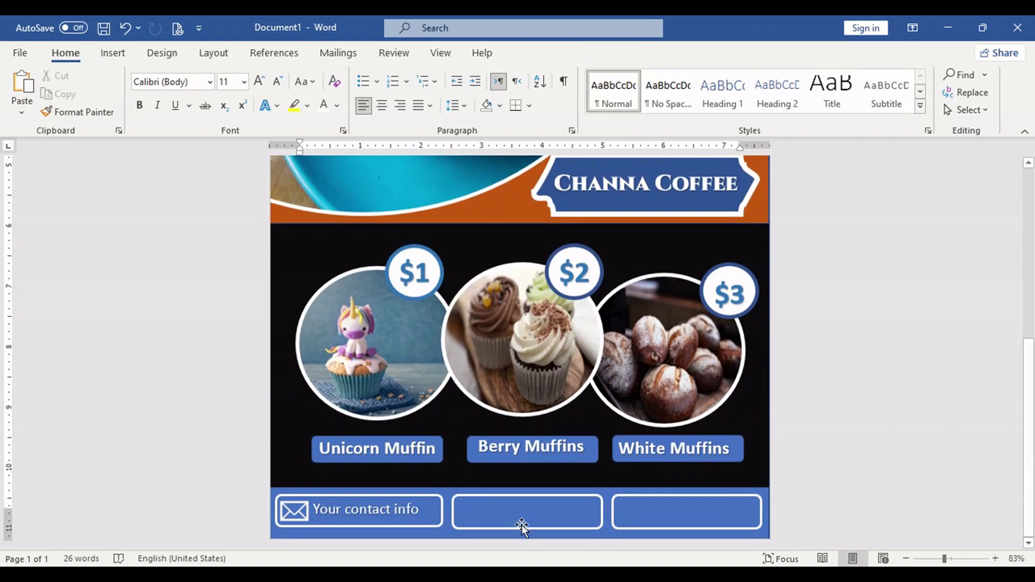
Step: Insert the burger and drink icon from the stock icons and place it at the left end of the middle rounded rectangle
{"action": "left_click", "coordinate": [522, 533]}
{"action": "left_click", "coordinate": [112, 53]}
{"action": "left_click", "coordinate": [207, 93]}
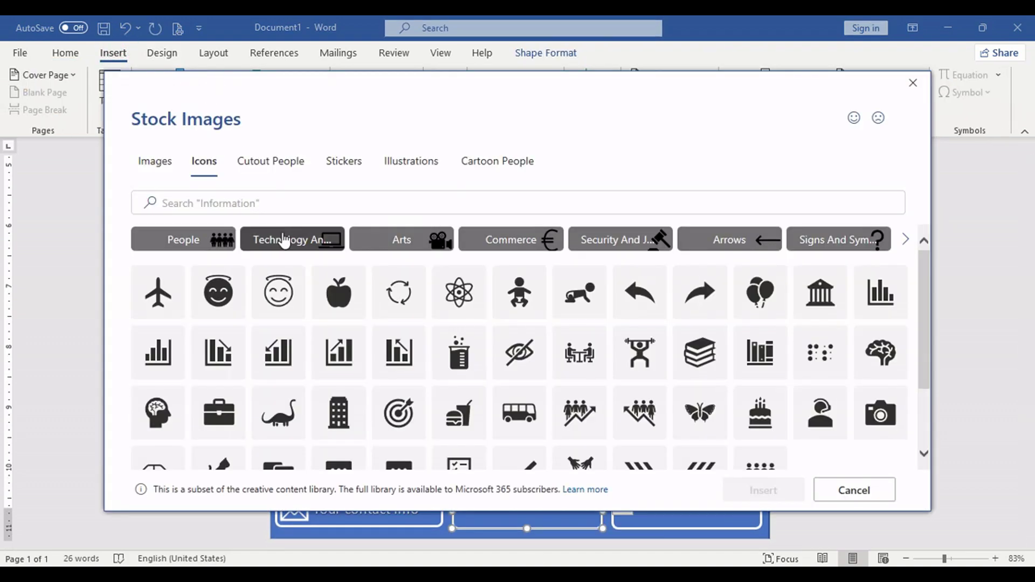
{"action": "scroll", "coordinate": [606, 386], "scroll_direction": "down", "scroll_amount": 2}
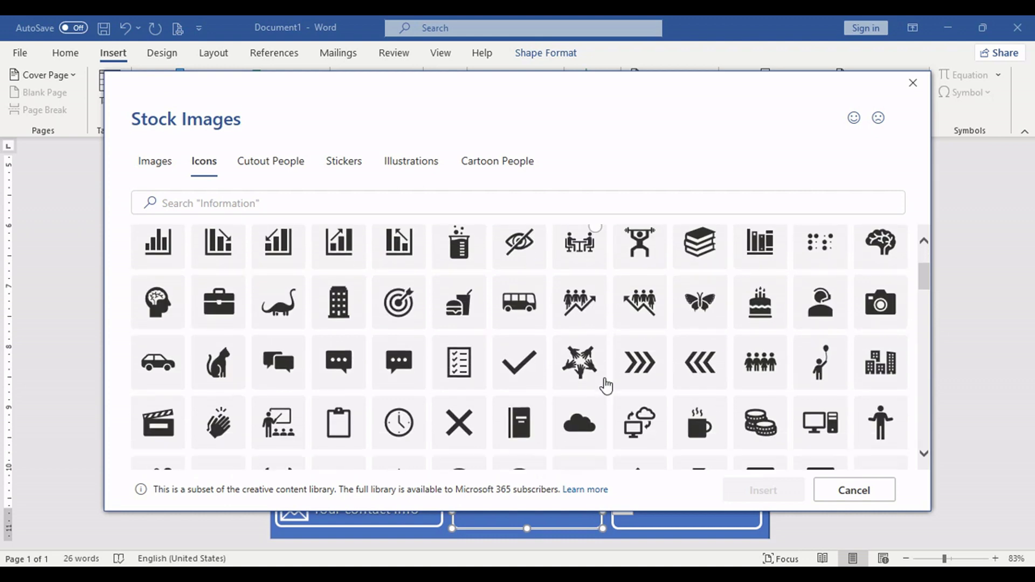
{"action": "scroll", "coordinate": [607, 384], "scroll_direction": "up", "scroll_amount": 2}
{"action": "left_click", "coordinate": [459, 413]}
{"action": "left_click", "coordinate": [771, 490]}
{"action": "left_click_drag", "start_coordinate": [515, 492], "coordinate": [483, 497]}
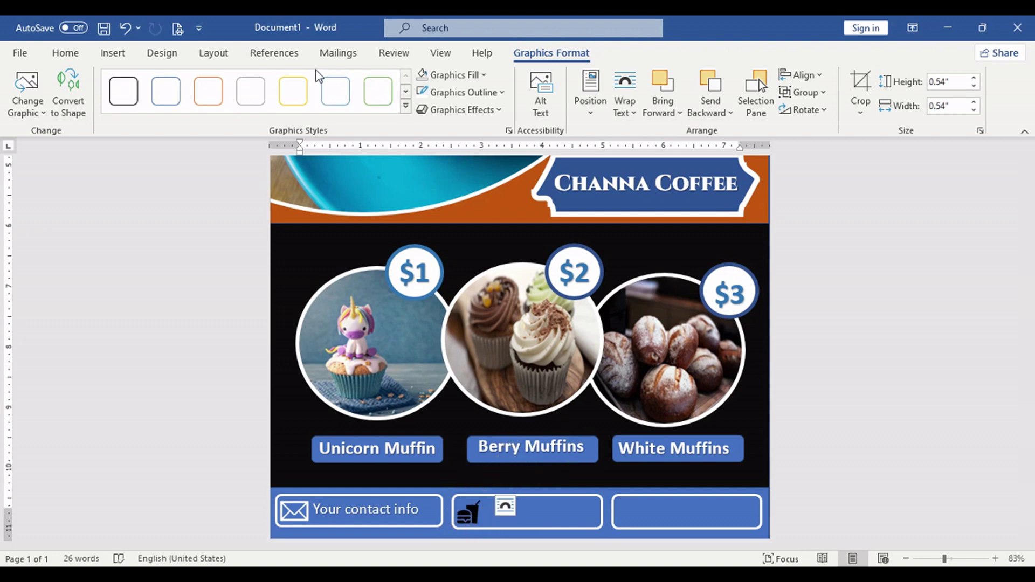
Step: Fill the burger and drink icon with white
{"action": "left_click", "coordinate": [488, 91]}
{"action": "left_click", "coordinate": [483, 76]}
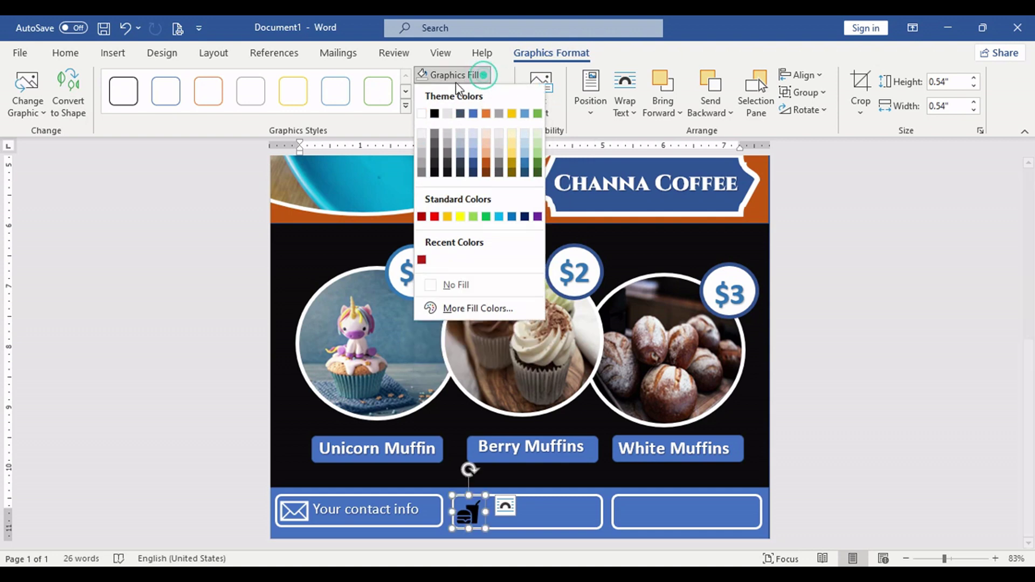
{"action": "left_click", "coordinate": [424, 115]}
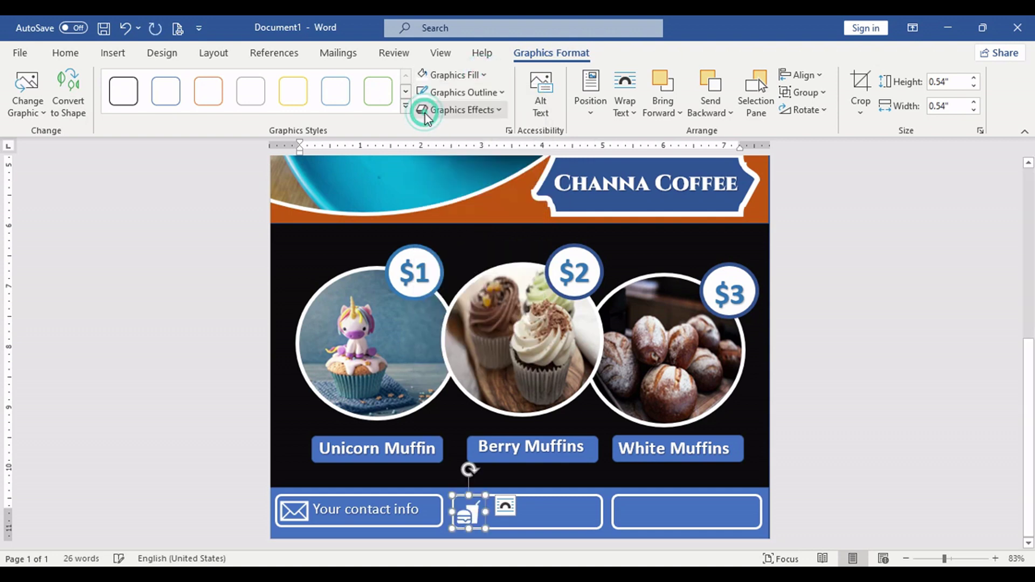
{"action": "left_click", "coordinate": [547, 509]}
{"action": "left_click", "coordinate": [113, 52]}
{"action": "left_click", "coordinate": [791, 93]}
{"action": "left_click", "coordinate": [772, 127]}
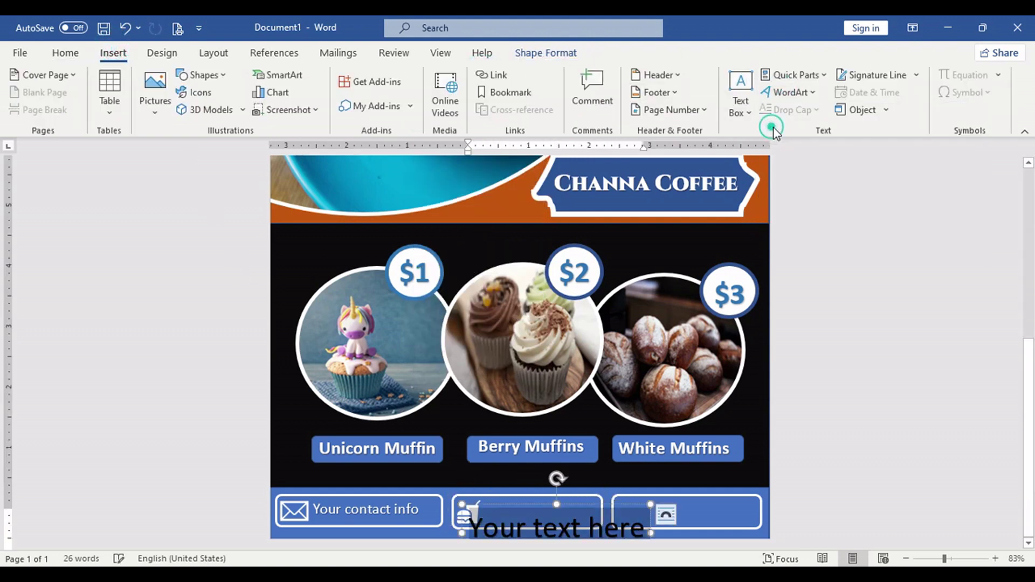
{"action": "key", "text": "ctrl+z"}
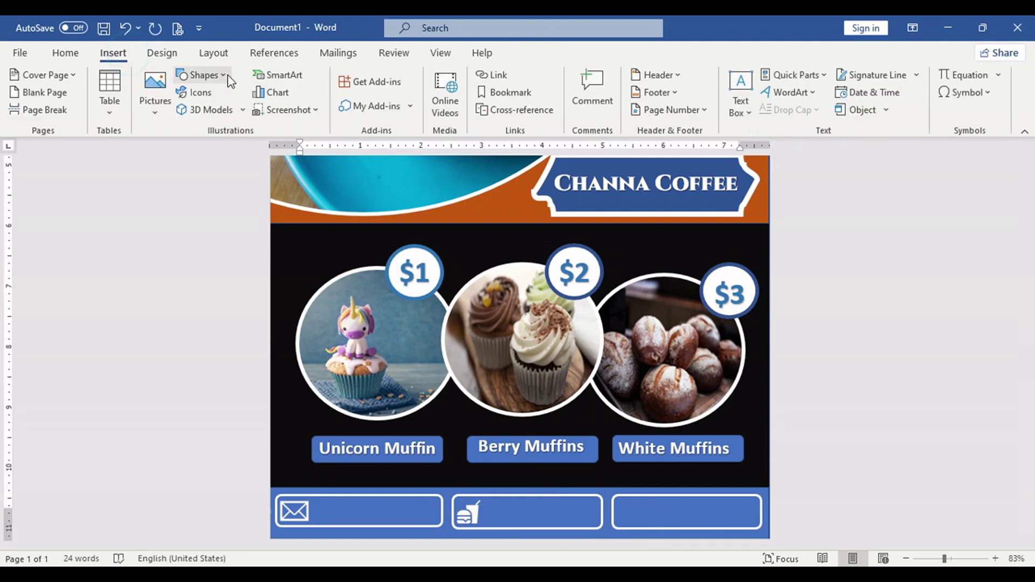
Step: Insert the telephone handset icon from the stock icons
{"action": "left_click", "coordinate": [203, 74]}
{"action": "left_click", "coordinate": [154, 87]}
{"action": "left_click", "coordinate": [203, 94]}
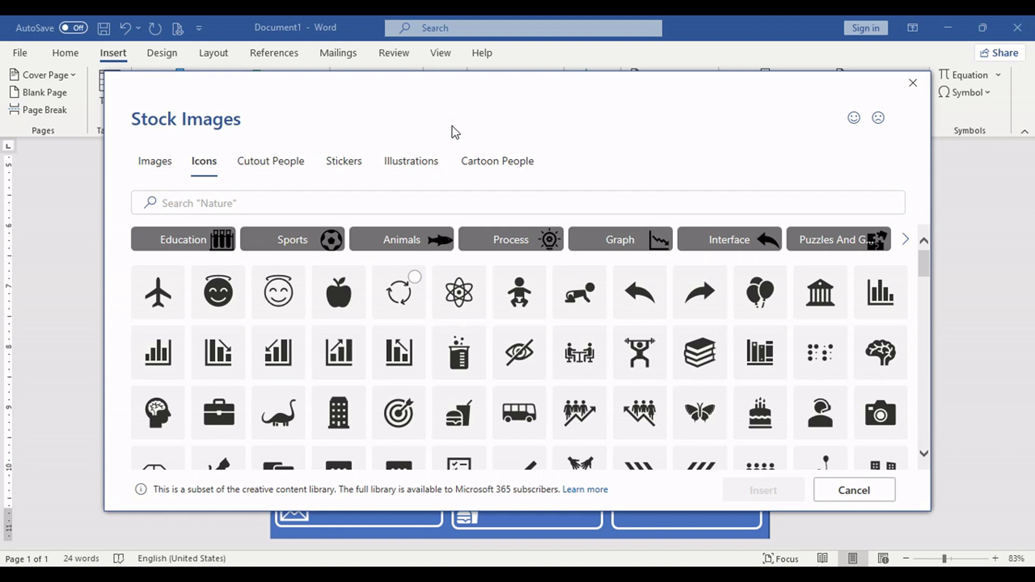
{"action": "scroll", "coordinate": [472, 238], "scroll_direction": "down", "scroll_amount": 10}
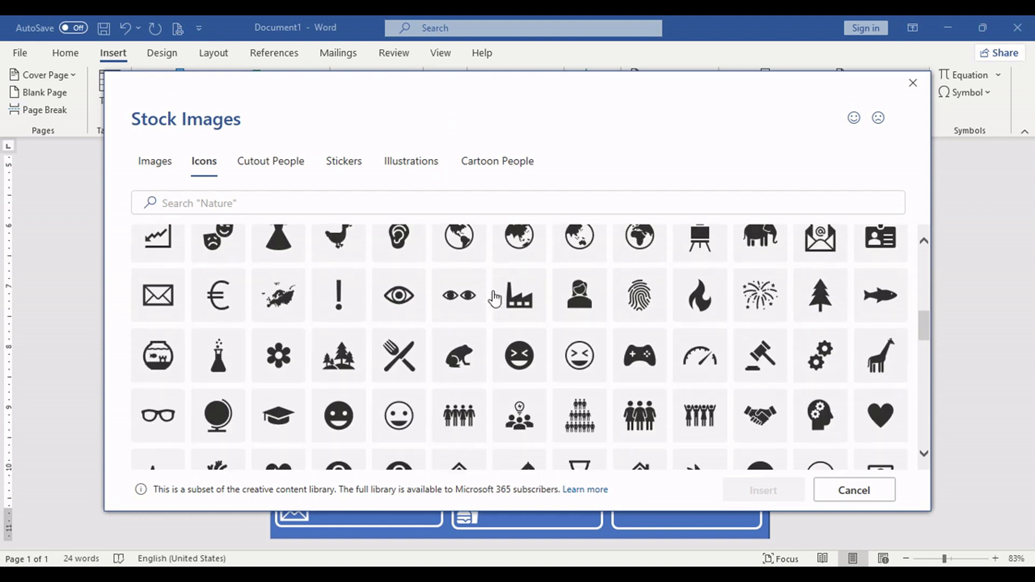
{"action": "scroll", "coordinate": [494, 299], "scroll_direction": "down", "scroll_amount": 1}
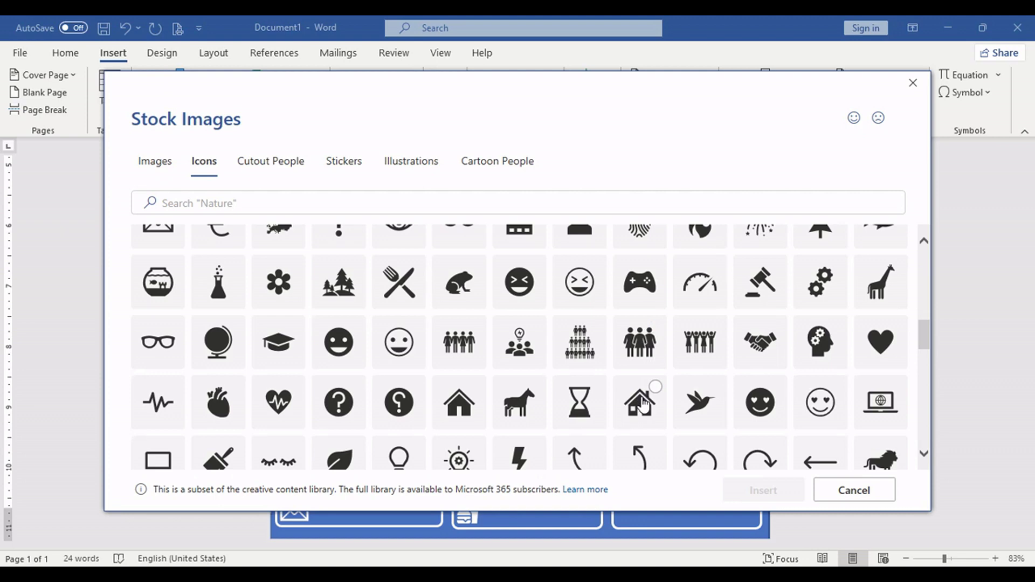
{"action": "scroll", "coordinate": [501, 410], "scroll_direction": "down", "scroll_amount": 1}
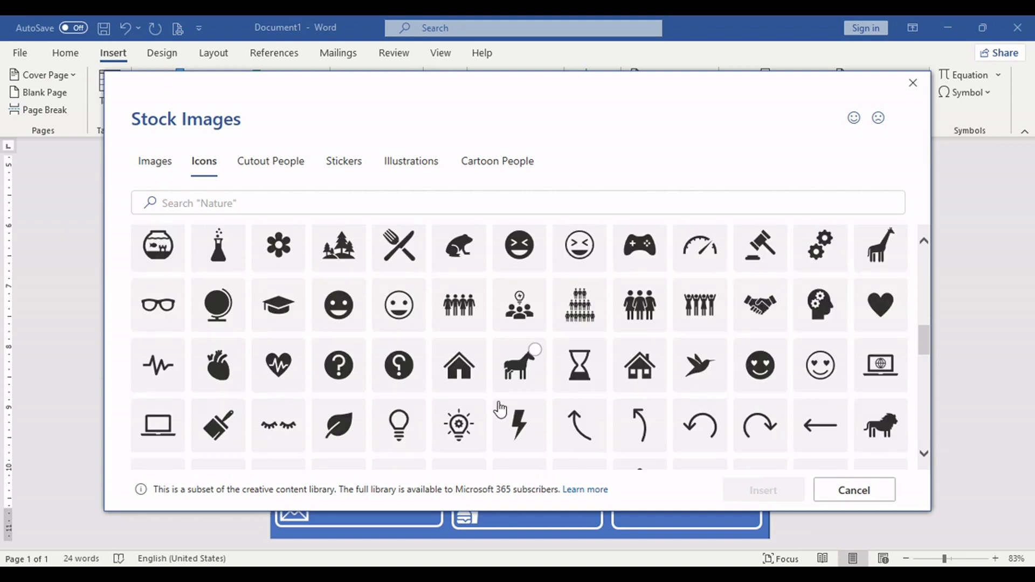
{"action": "scroll", "coordinate": [500, 410], "scroll_direction": "down", "scroll_amount": 4}
{"action": "scroll", "coordinate": [501, 410], "scroll_direction": "down", "scroll_amount": 4}
{"action": "left_click", "coordinate": [154, 308]}
{"action": "left_click", "coordinate": [757, 488]}
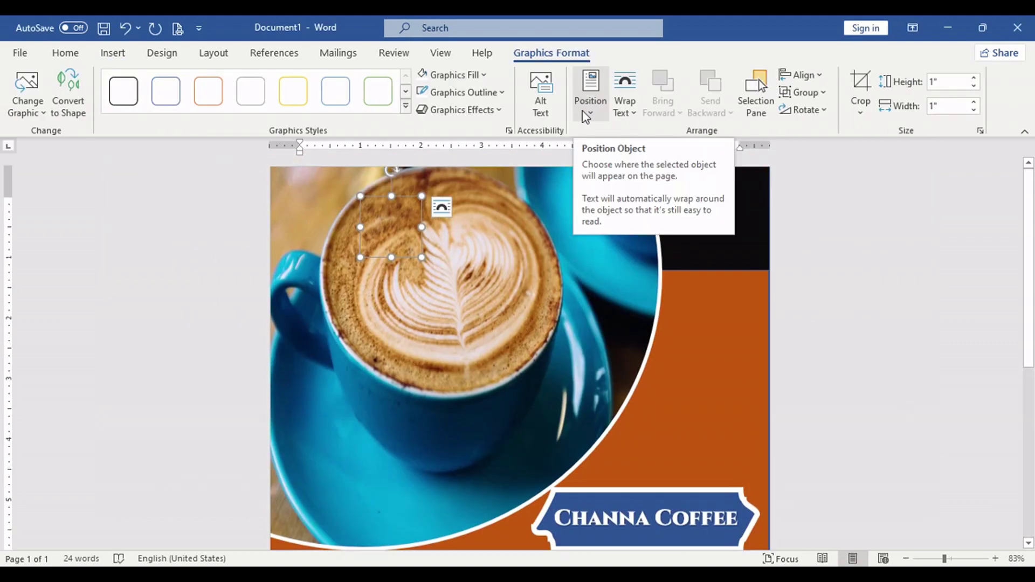
Step: Give the telephone icon a page position with text wrapping, shrink it to about 0.46" and place it at the left end of the right rounded rectangle
{"action": "left_click", "coordinate": [590, 106]}
{"action": "left_click", "coordinate": [637, 326]}
{"action": "scroll", "coordinate": [620, 356], "scroll_direction": "down", "scroll_amount": 5}
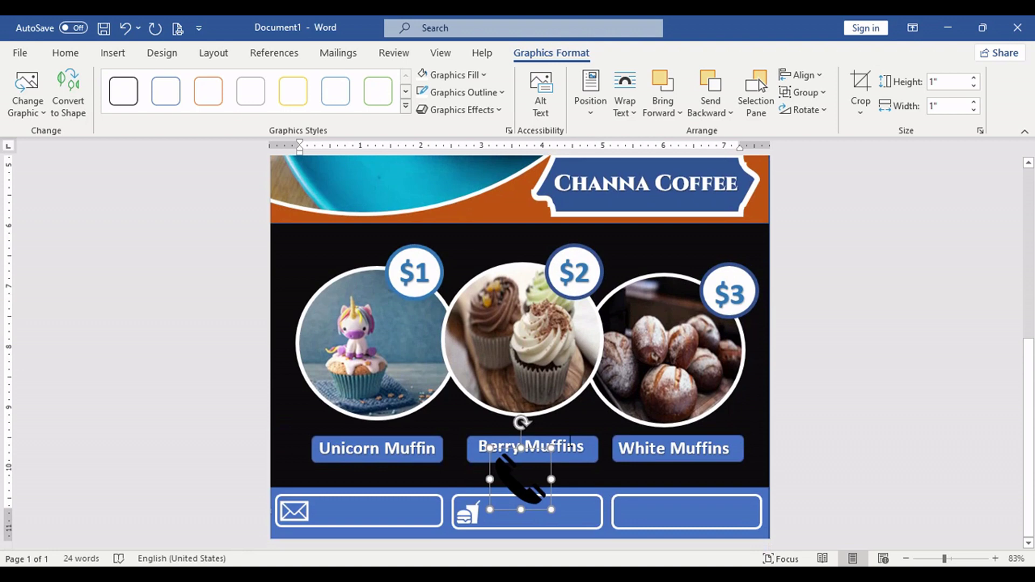
{"action": "left_click_drag", "start_coordinate": [492, 449], "coordinate": [646, 499]}
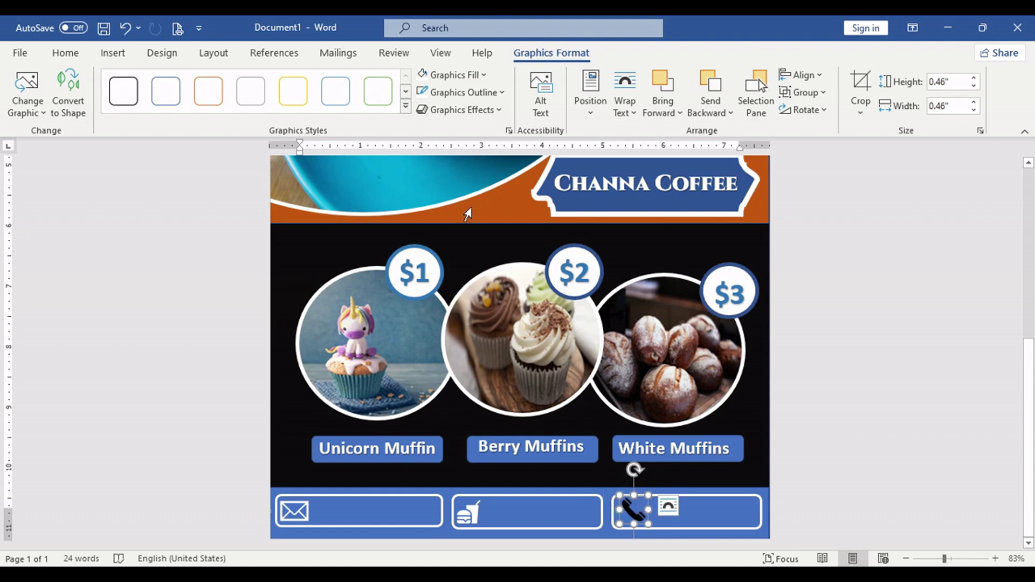
Step: Fill the telephone icon with white and adjust its placement inside the right rounded rectangle
{"action": "left_click", "coordinate": [463, 92]}
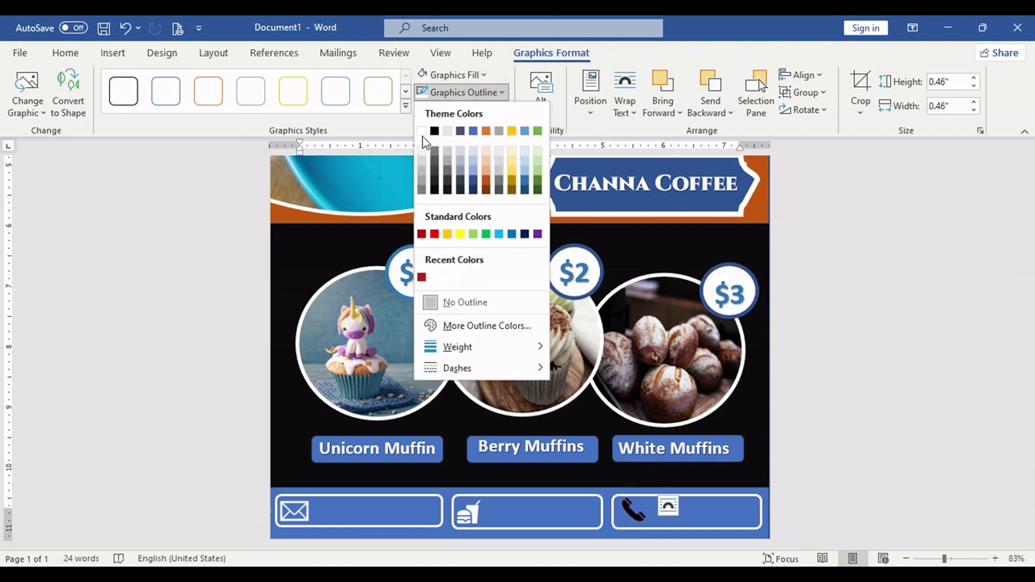
{"action": "left_click", "coordinate": [490, 75]}
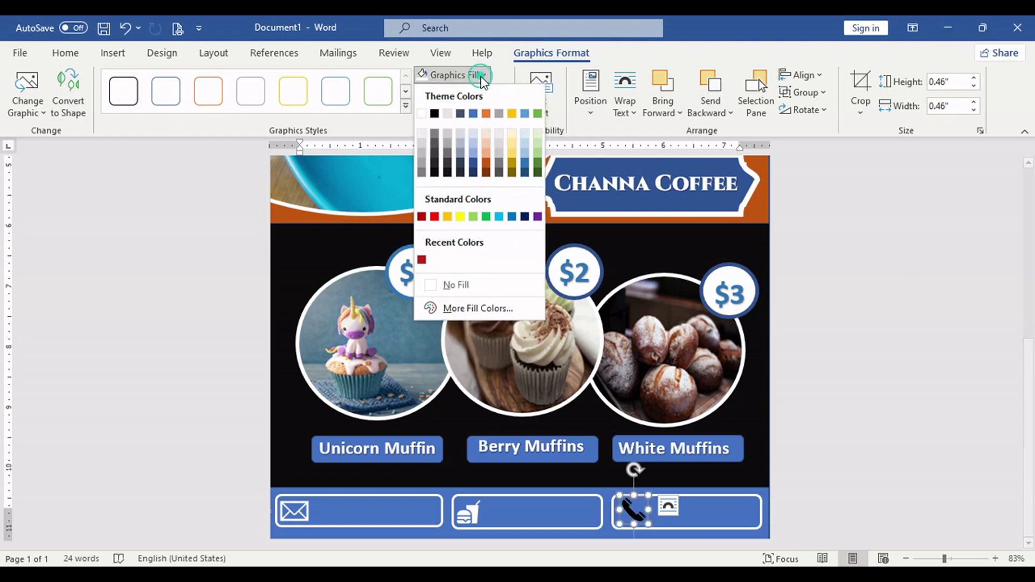
{"action": "key", "text": "Escape"}
{"action": "left_click_drag", "start_coordinate": [639, 510], "coordinate": [633, 506]}
Step: Enter the shop's phone number in the text box beside the telephone icon on the bottom bar
{"action": "left_click", "coordinate": [830, 476]}
{"action": "scroll", "coordinate": [830, 476], "scroll_direction": "up", "scroll_amount": 5}
{"action": "scroll", "coordinate": [830, 477], "scroll_direction": "down", "scroll_amount": 5}
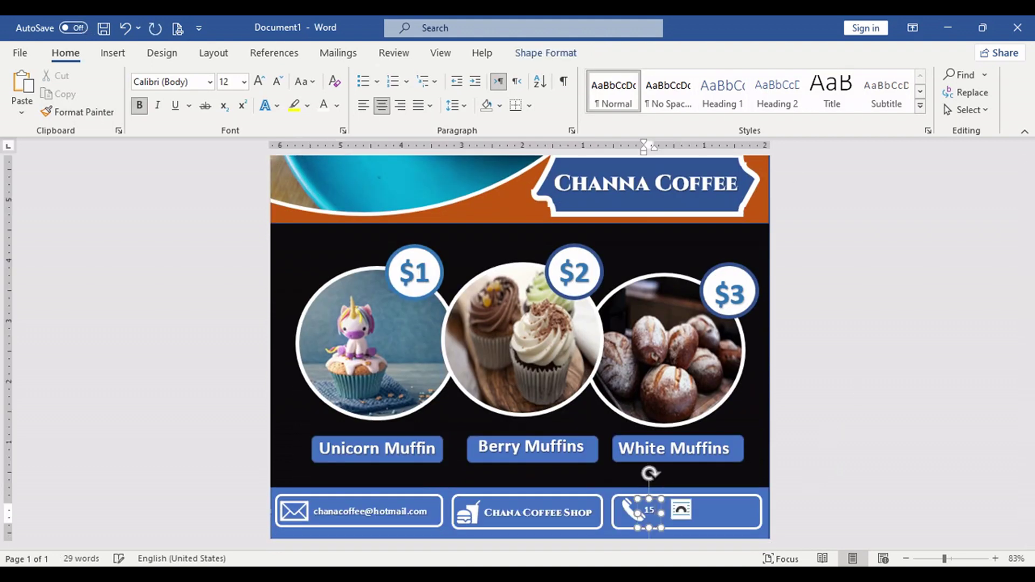
{"action": "type", "text": "0"}
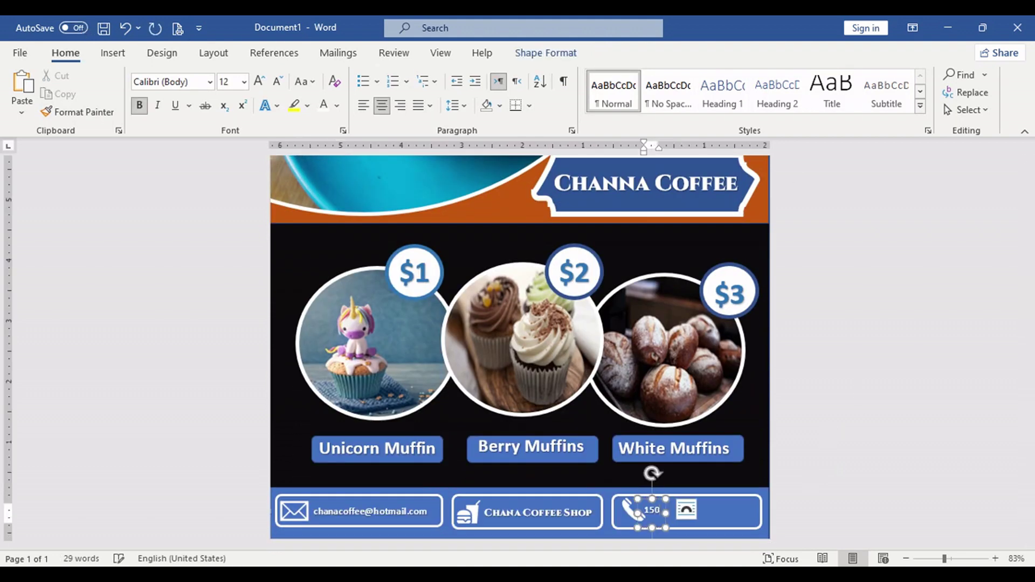
{"action": "type", "text": "-234-4567"}
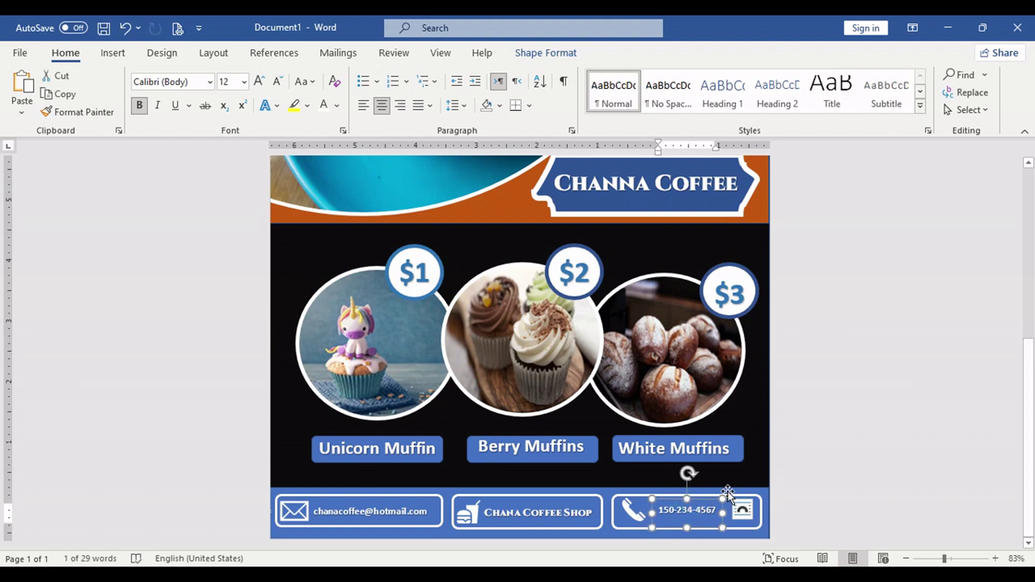
{"action": "left_click", "coordinate": [845, 476]}
Step: Examine the overall flyer layout from the contact bar up to the coffee picture at different zoom levels
{"action": "scroll", "coordinate": [829, 466], "scroll_direction": "down", "scroll_amount": 5}
{"action": "scroll", "coordinate": [829, 465], "scroll_direction": "down", "scroll_amount": 1}
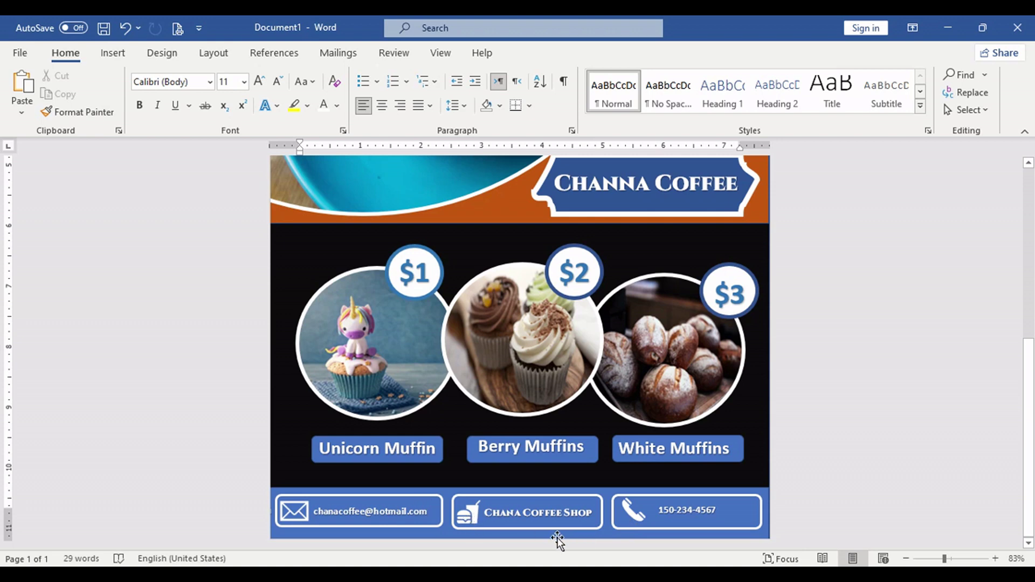
{"action": "scroll", "coordinate": [558, 542], "scroll_direction": "up", "scroll_amount": 1}
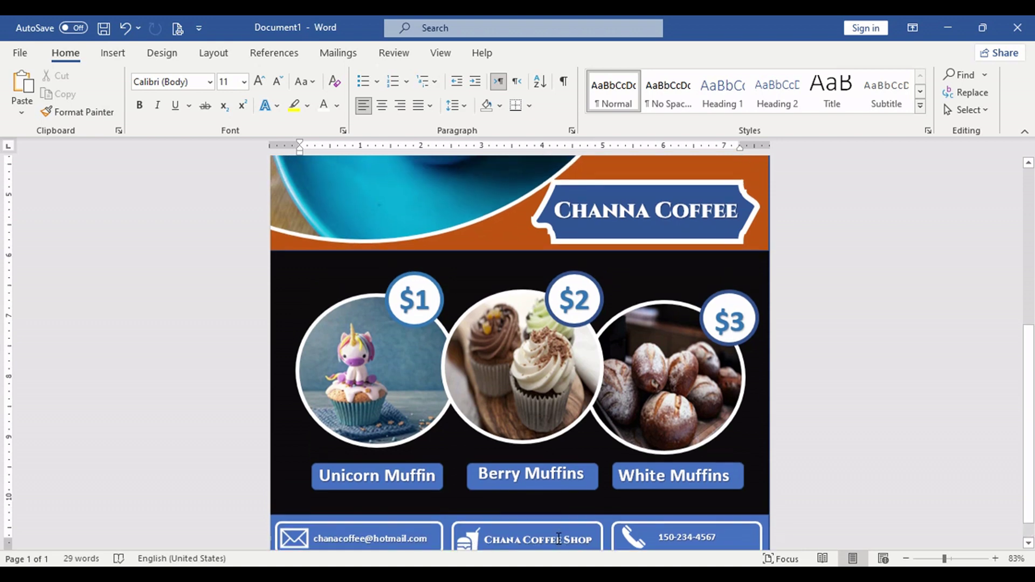
{"action": "scroll", "coordinate": [558, 539], "scroll_direction": "up", "scroll_amount": 3}
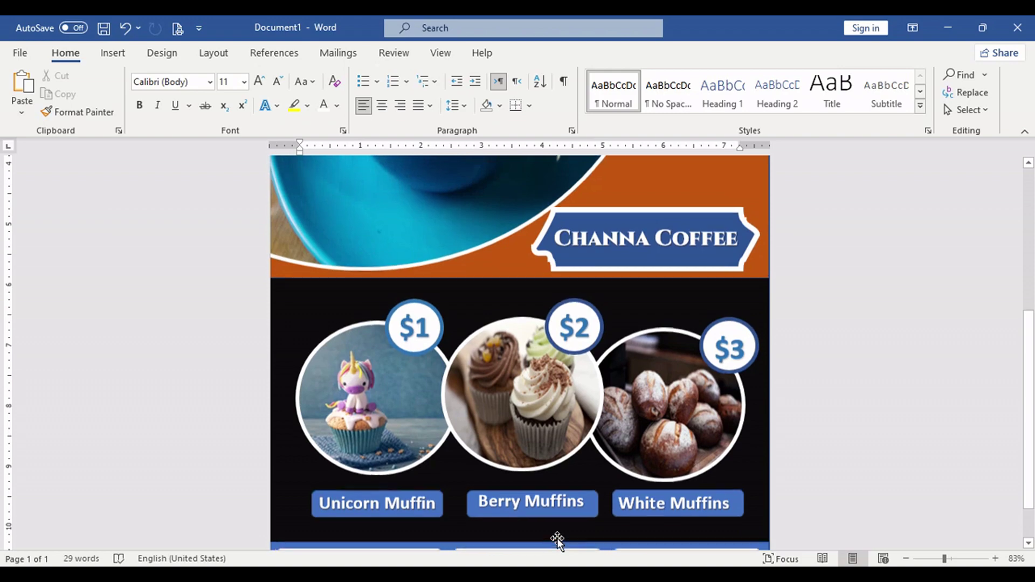
{"action": "scroll", "coordinate": [566, 503], "scroll_direction": "down", "scroll_amount": 4}
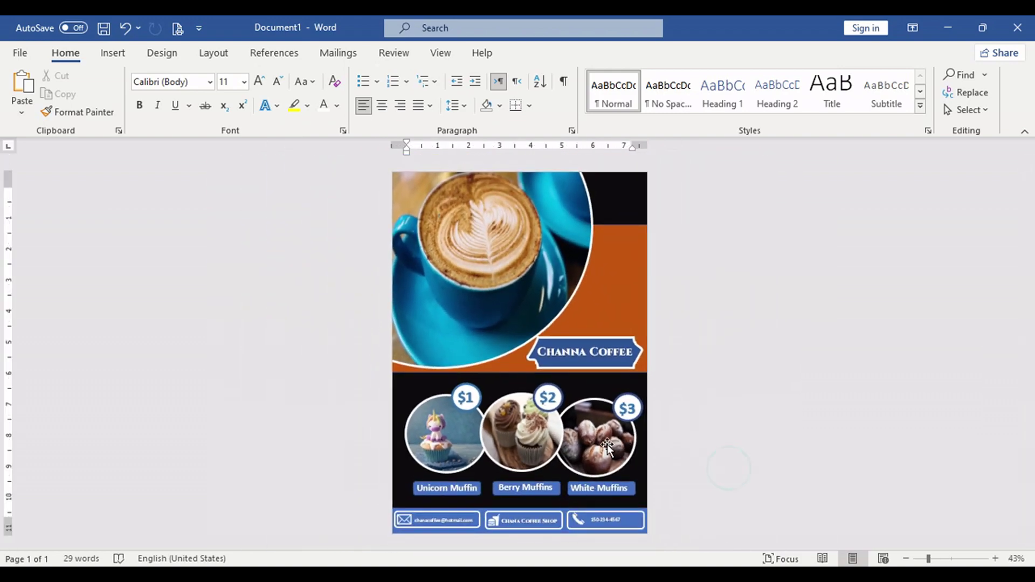
{"action": "scroll", "coordinate": [601, 426], "scroll_direction": "up", "scroll_amount": 4}
{"action": "scroll", "coordinate": [596, 421], "scroll_direction": "down", "scroll_amount": 5}
{"action": "scroll", "coordinate": [591, 416], "scroll_direction": "up", "scroll_amount": 1}
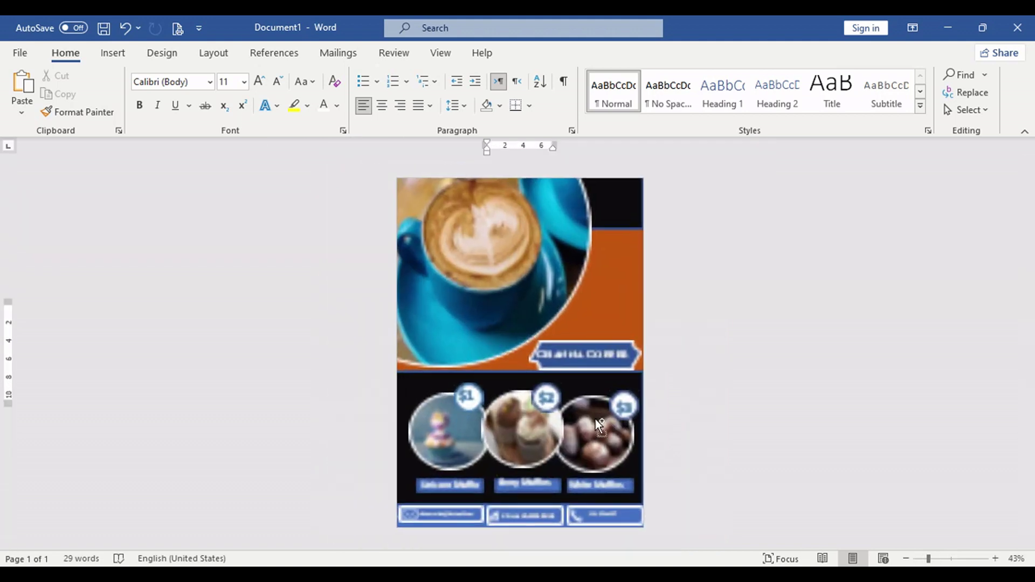
{"action": "scroll", "coordinate": [597, 256], "scroll_direction": "up", "scroll_amount": 1}
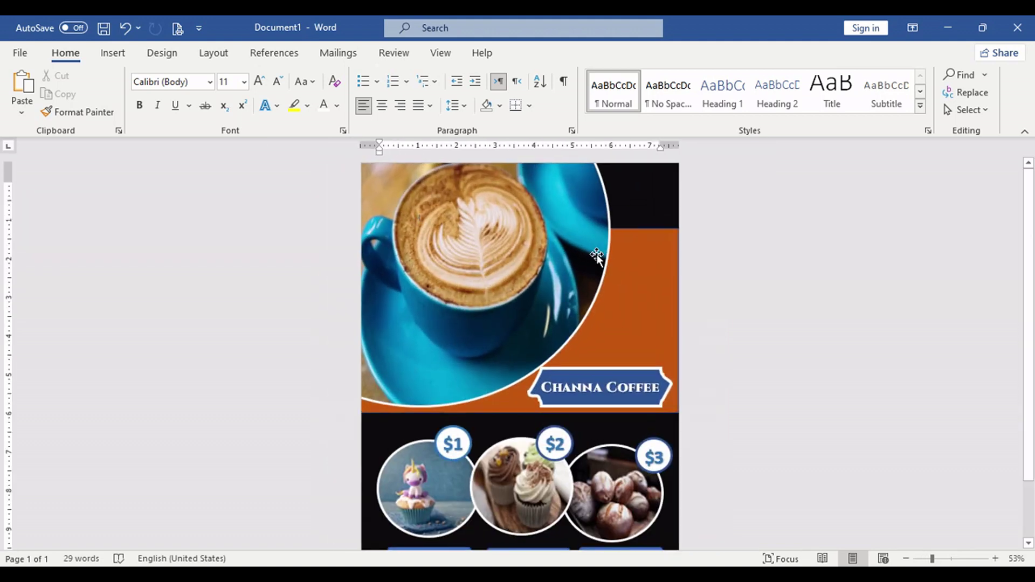
{"action": "scroll", "coordinate": [600, 263], "scroll_direction": "up", "scroll_amount": 1}
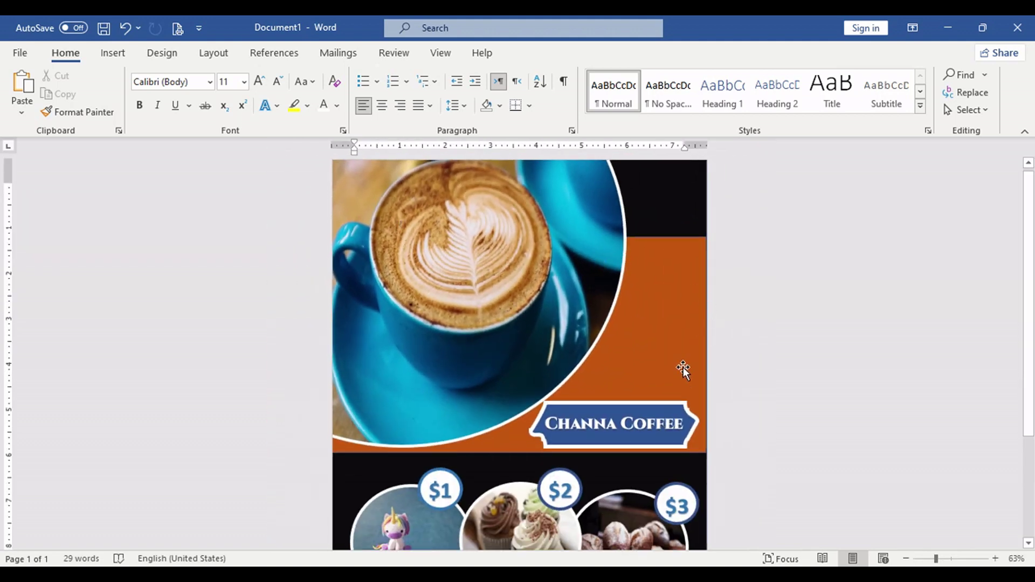
Step: Give the orange rectangle behind the coffee picture a white 6 pt outline
{"action": "left_click", "coordinate": [676, 353]}
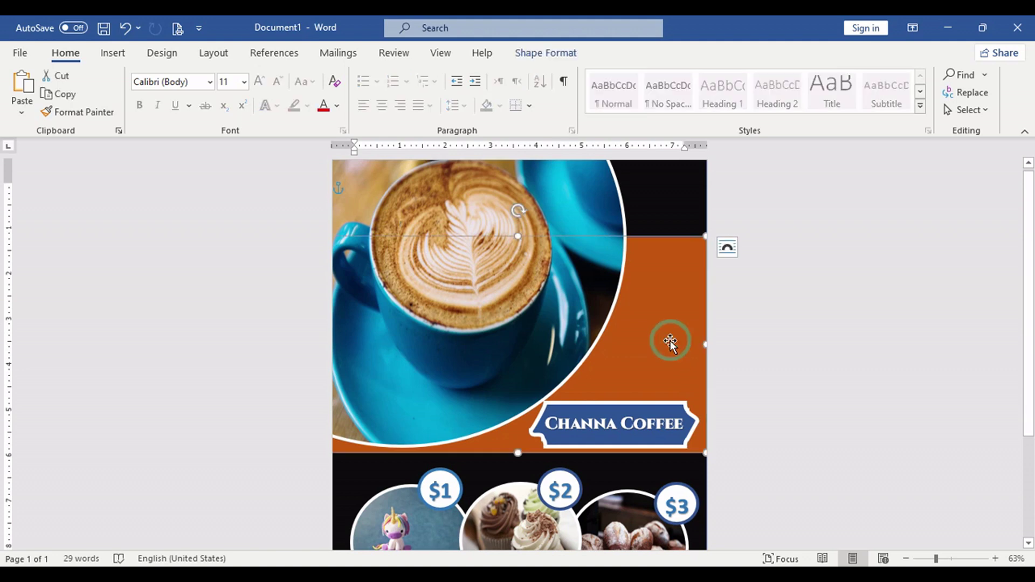
{"action": "left_click", "coordinate": [546, 54]}
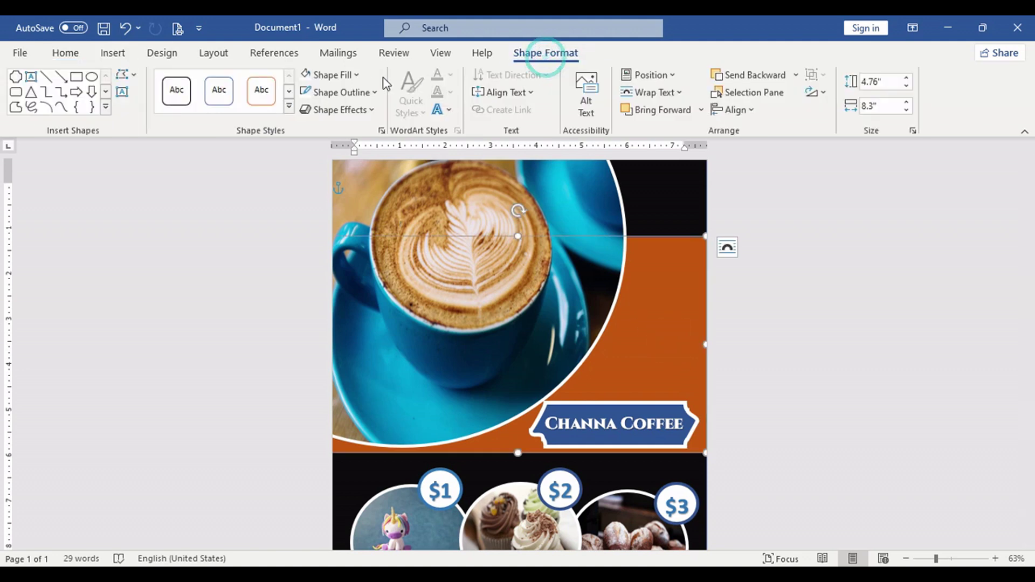
{"action": "left_click", "coordinate": [353, 93]}
{"action": "left_click", "coordinate": [305, 129]}
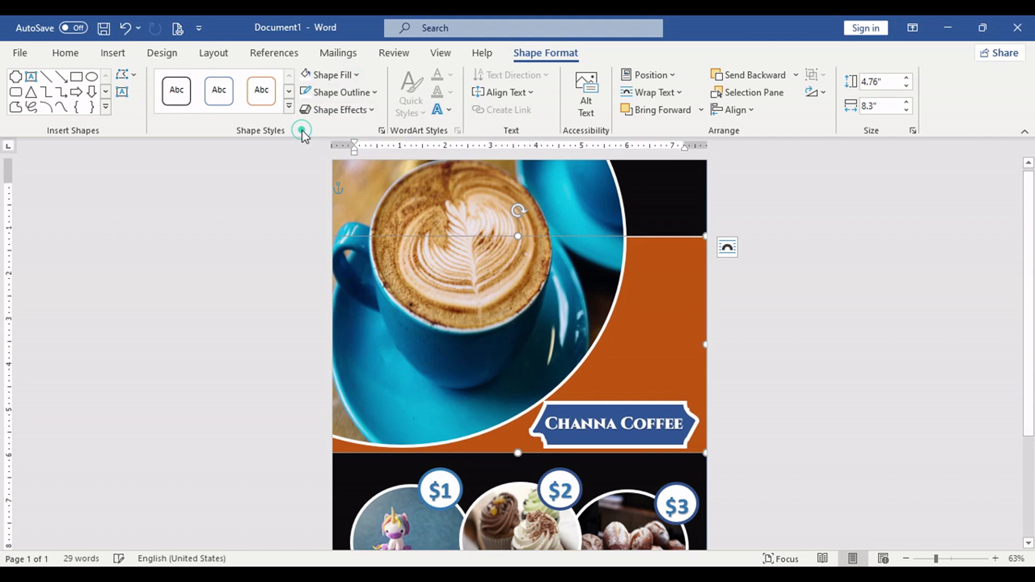
{"action": "left_click", "coordinate": [357, 92]}
{"action": "mouse_move", "coordinate": [427, 350]}
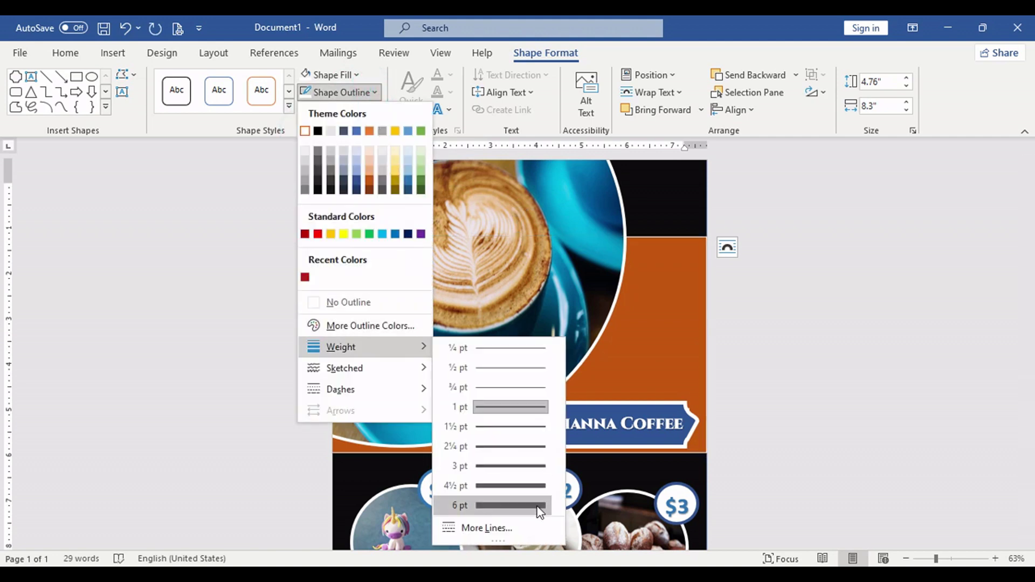
{"action": "left_click", "coordinate": [538, 507]}
{"action": "left_click", "coordinate": [817, 423]}
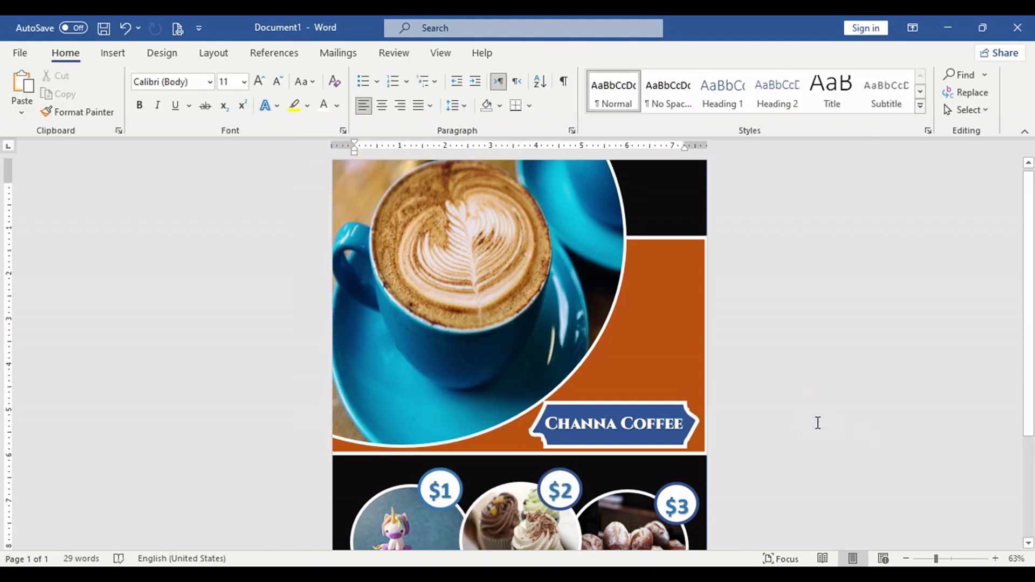
Step: Change the fill of the orange rectangle behind the coffee picture to a darker blue theme shade
{"action": "left_click", "coordinate": [669, 358]}
{"action": "left_click", "coordinate": [357, 75]}
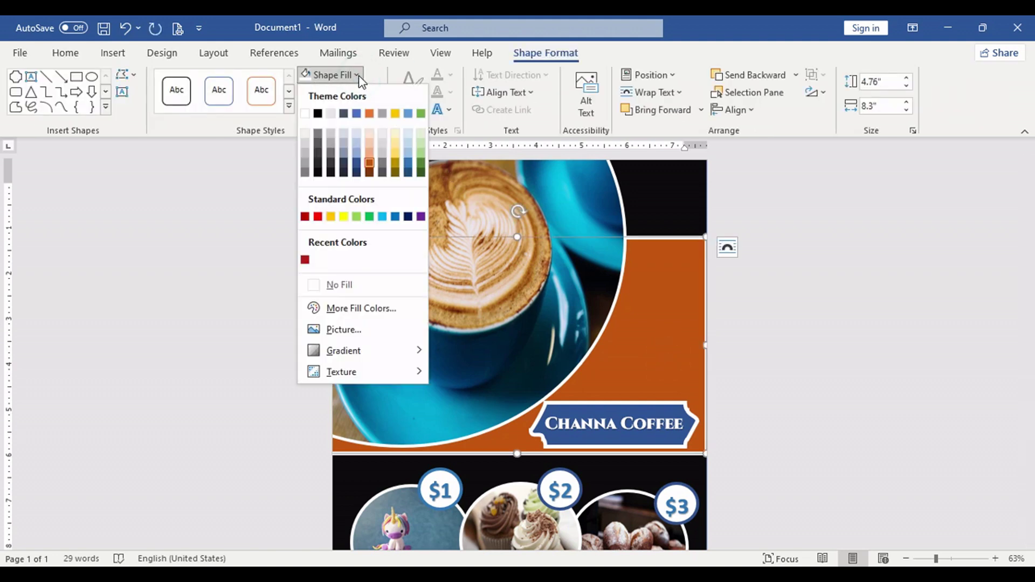
{"action": "left_click", "coordinate": [408, 167]}
{"action": "left_click", "coordinate": [791, 335]}
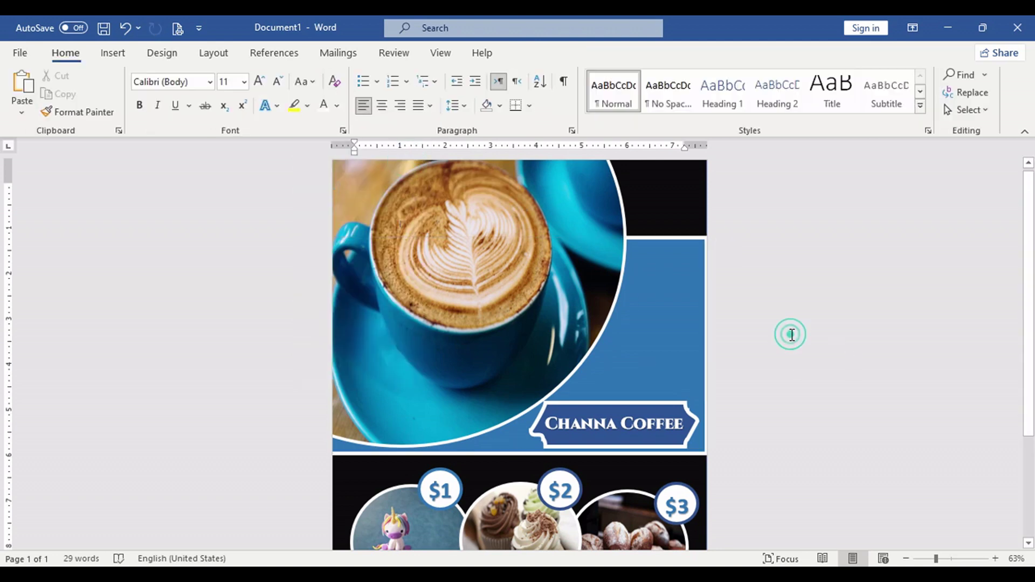
Step: Draw a circle about 2.17" high and 2.18" wide over the black upper-right corner of the page
{"action": "scroll", "coordinate": [792, 334], "scroll_direction": "down", "scroll_amount": 5}
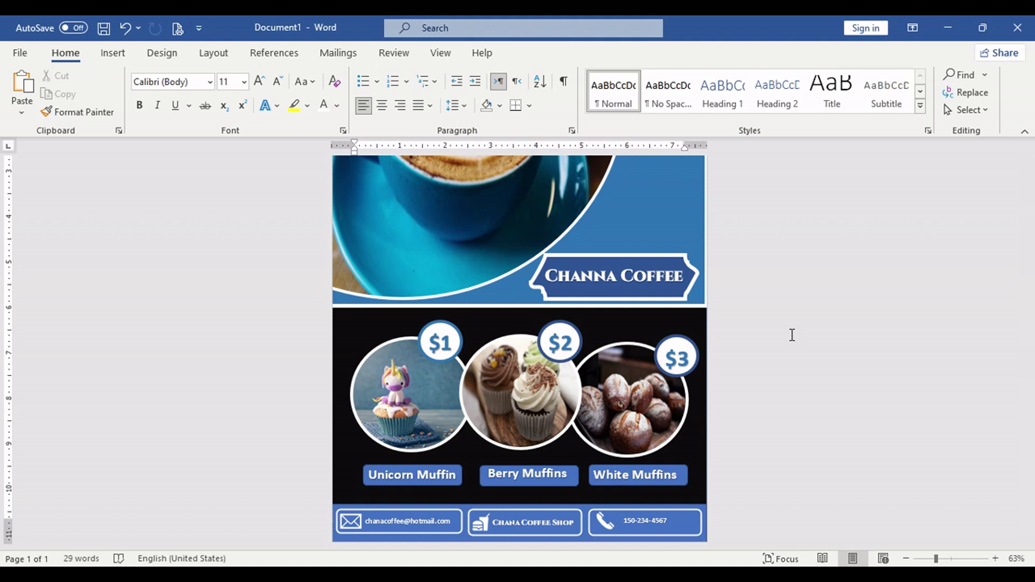
{"action": "scroll", "coordinate": [792, 335], "scroll_direction": "up", "scroll_amount": 5}
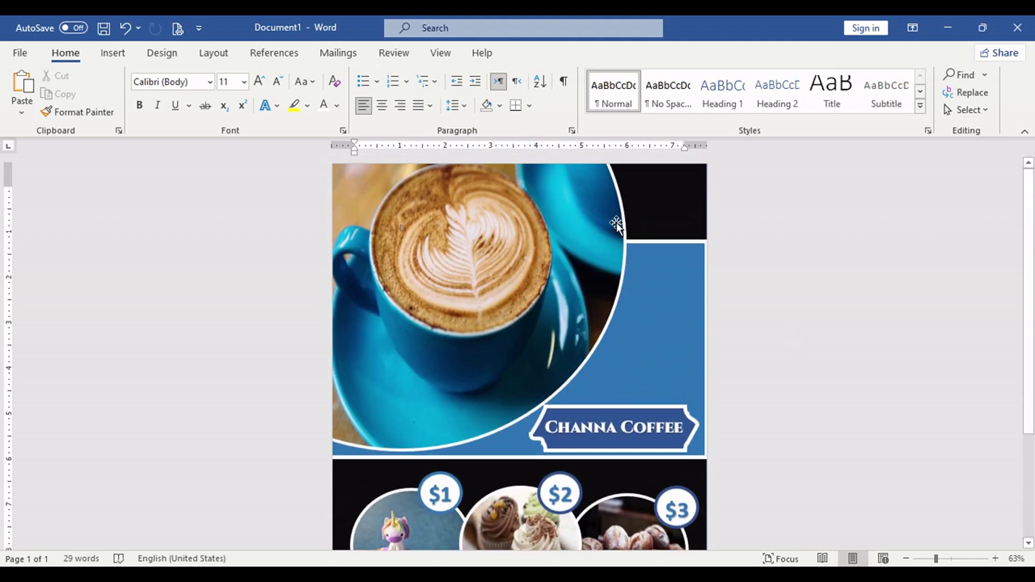
{"action": "left_click", "coordinate": [113, 52]}
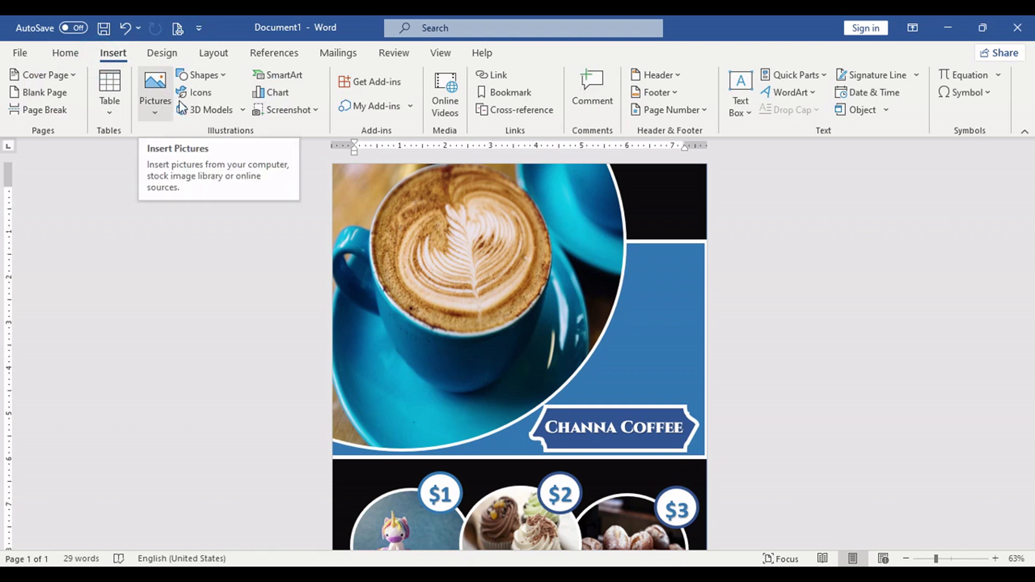
{"action": "left_click", "coordinate": [204, 76]}
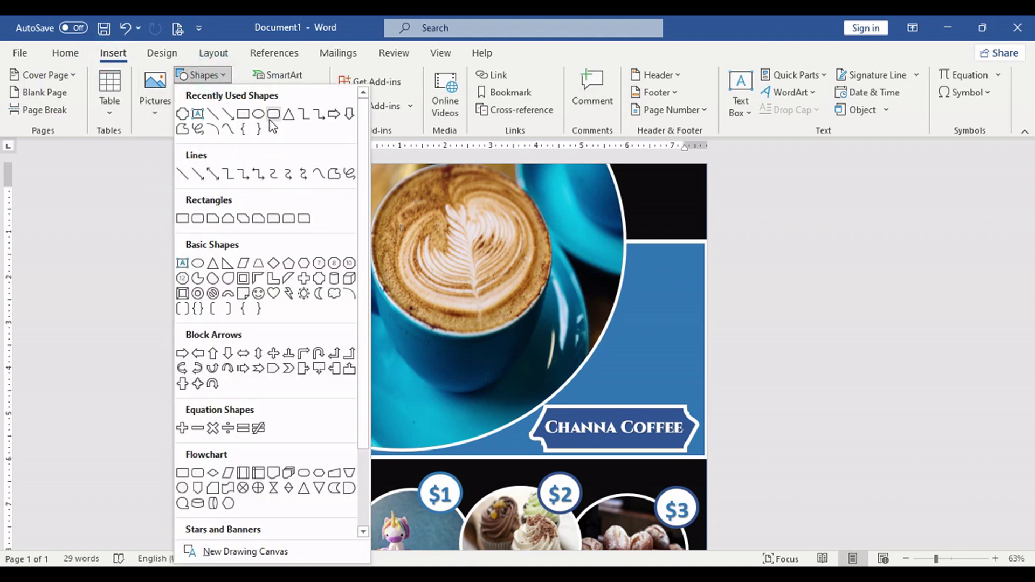
{"action": "left_click", "coordinate": [268, 115]}
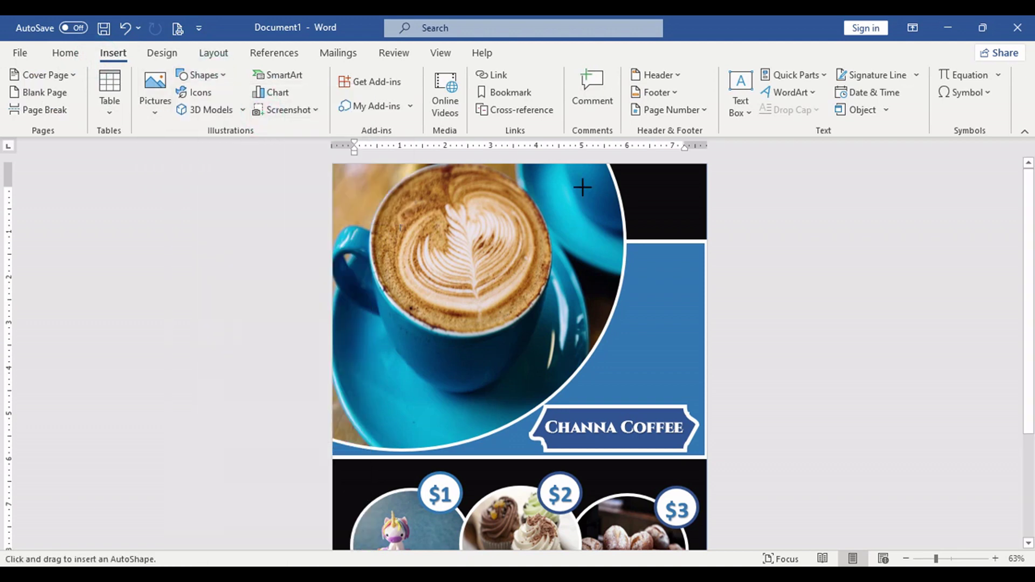
{"action": "left_click_drag", "start_coordinate": [606, 164], "coordinate": [704, 250]}
{"action": "left_click_drag", "start_coordinate": [671, 217], "coordinate": [670, 219]}
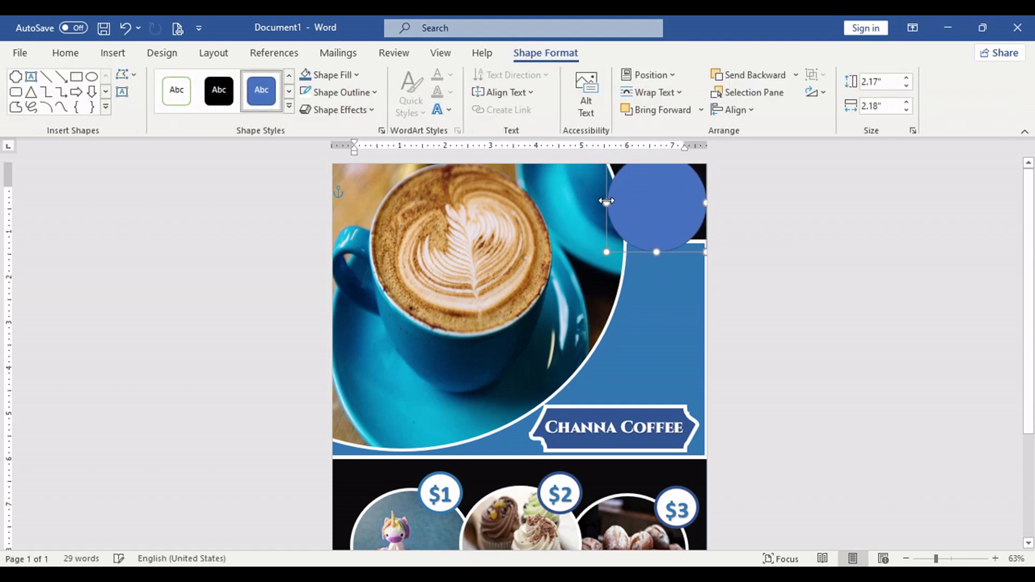
Step: Enlarge the corner circle to about 2.6" high by 2.77" wide and move it partly past the page's upper-right corner
{"action": "left_click_drag", "start_coordinate": [607, 201], "coordinate": [590, 204]}
{"action": "left_click_drag", "start_coordinate": [705, 252], "coordinate": [714, 272]}
{"action": "left_click_drag", "start_coordinate": [663, 219], "coordinate": [670, 203]}
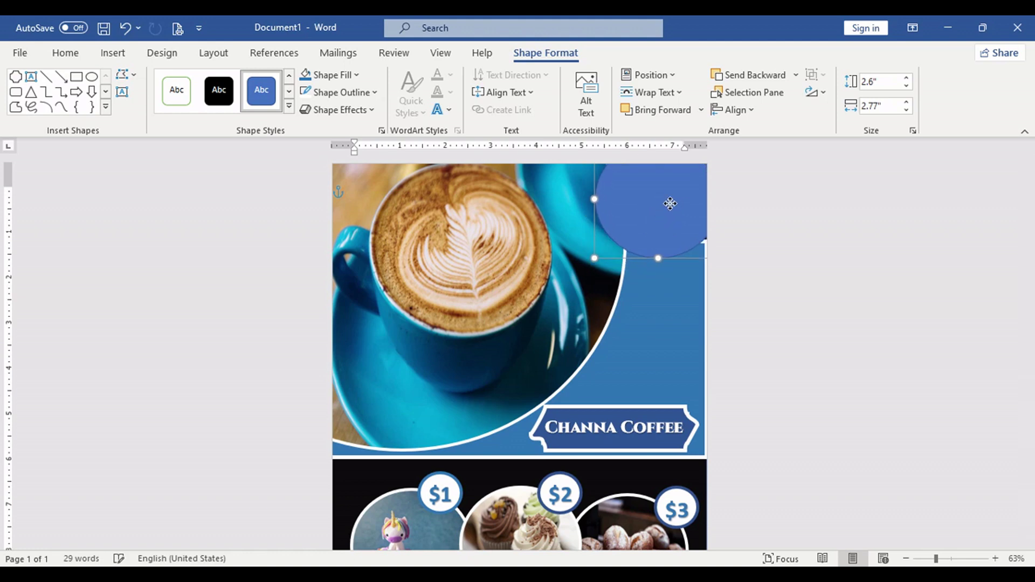
Step: Fill the corner circle with a darker blue theme shade and give it a white 4½ pt outline
{"action": "left_click", "coordinate": [357, 75]}
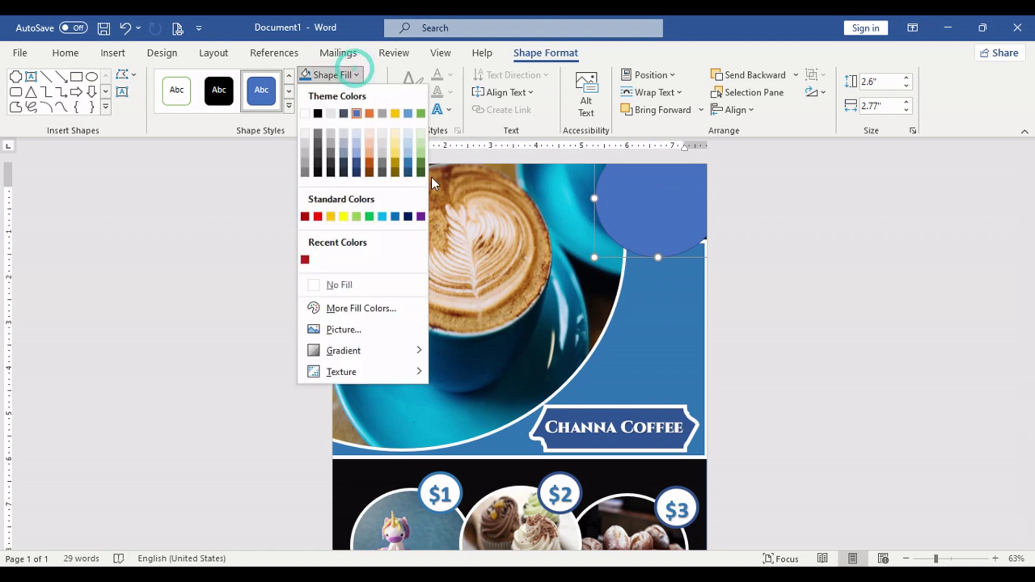
{"action": "left_click", "coordinate": [408, 162]}
{"action": "left_click", "coordinate": [370, 92]}
{"action": "left_click", "coordinate": [304, 129]}
{"action": "left_click", "coordinate": [368, 94]}
{"action": "mouse_move", "coordinate": [408, 347]}
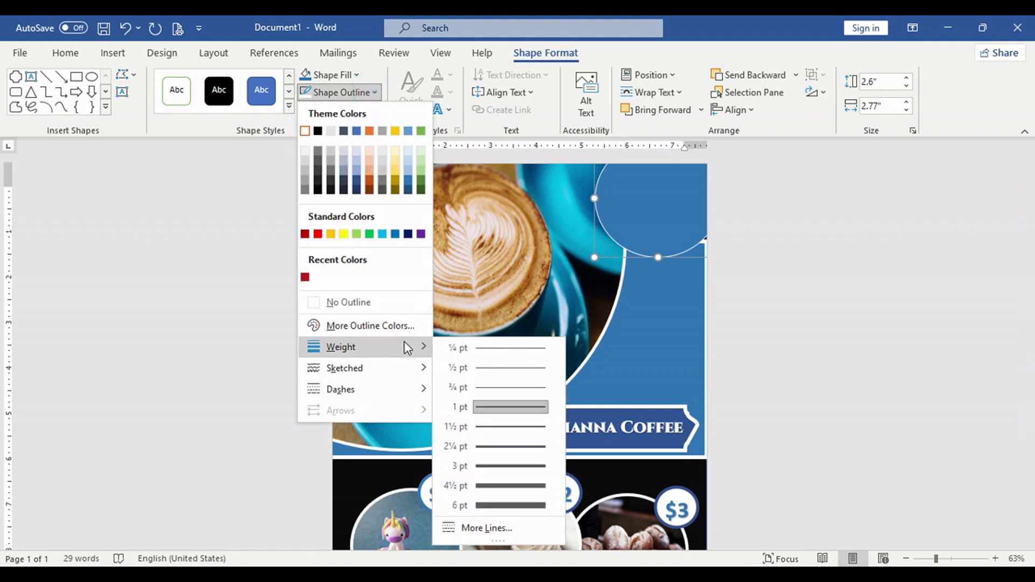
{"action": "left_click", "coordinate": [522, 488]}
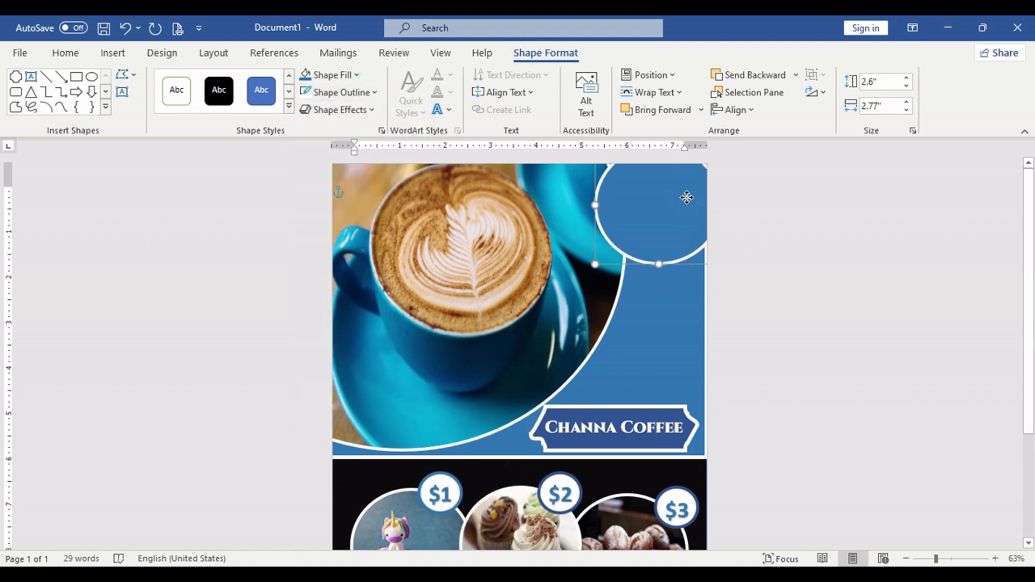
Step: Nudge the corner circle slightly further past the page's right edge
{"action": "key", "text": "Right"}
{"action": "key", "text": "Right"}
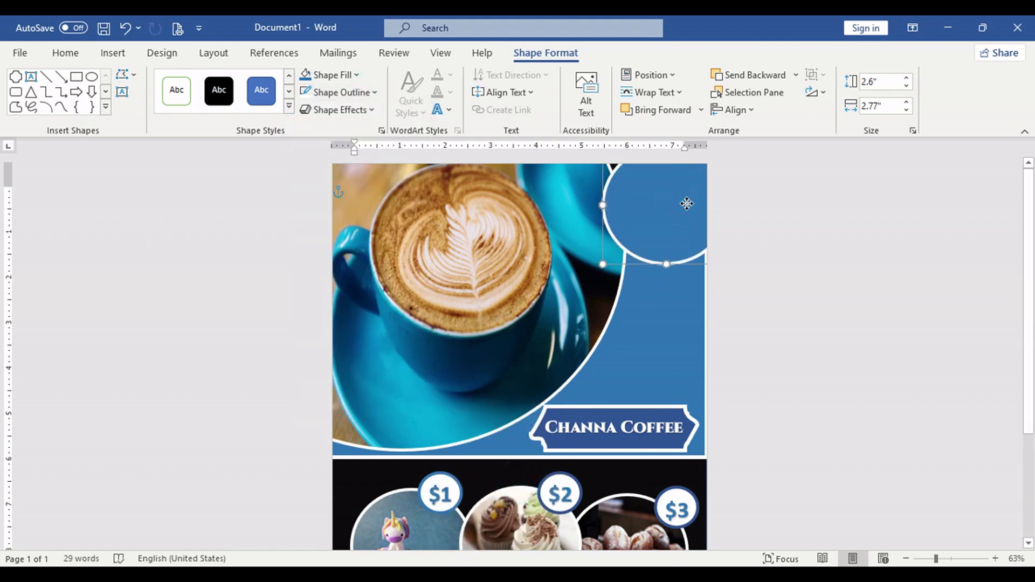
{"action": "left_click", "coordinate": [866, 229]}
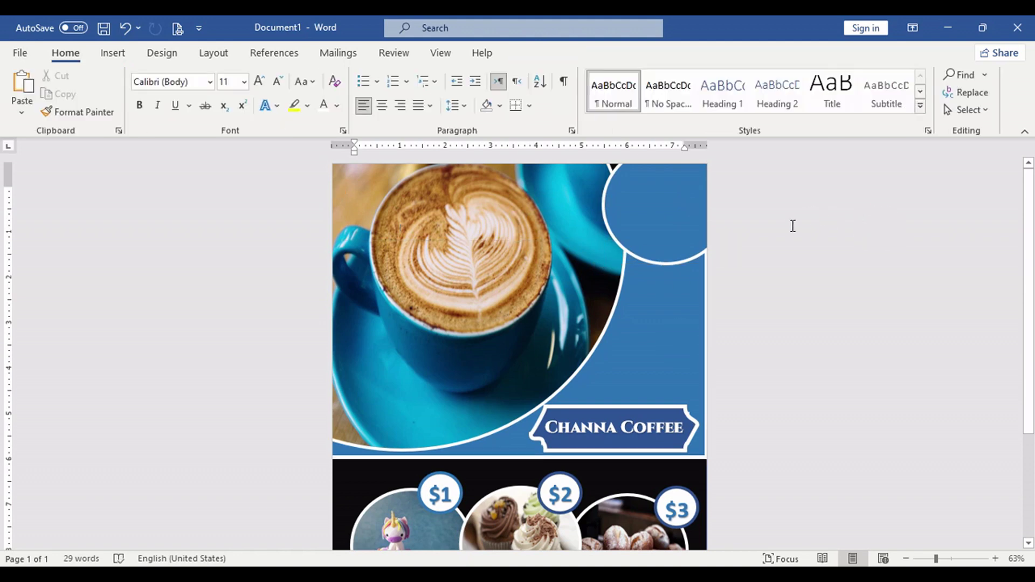
{"action": "left_click", "coordinate": [664, 210]}
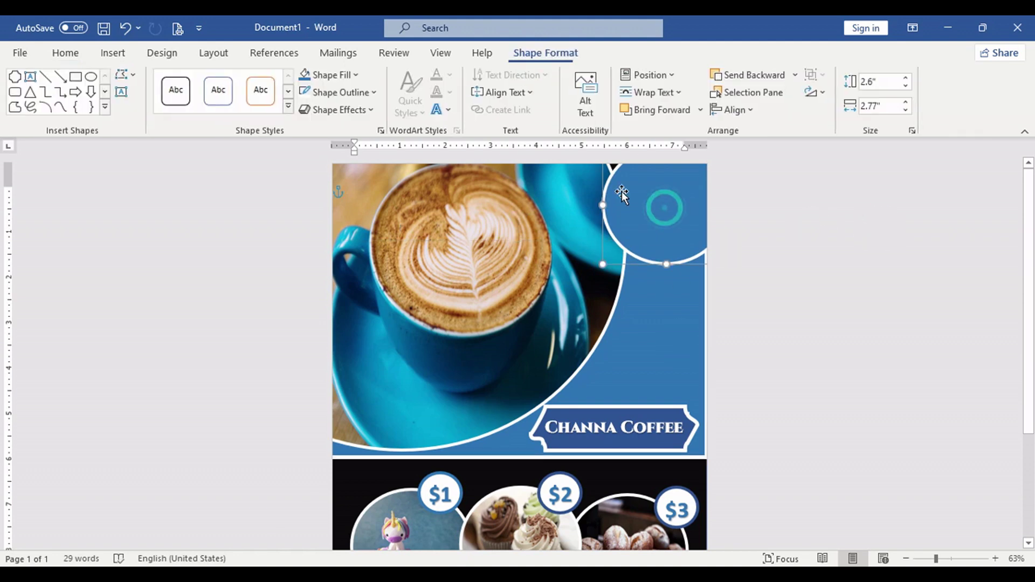
{"action": "left_click", "coordinate": [112, 53]}
{"action": "left_click", "coordinate": [762, 94]}
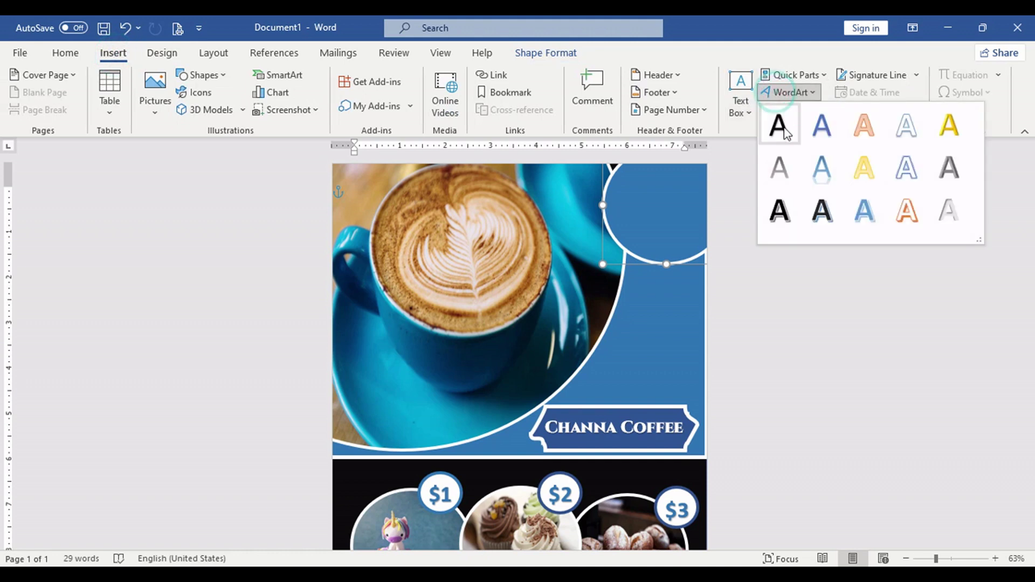
{"action": "left_click", "coordinate": [784, 127]}
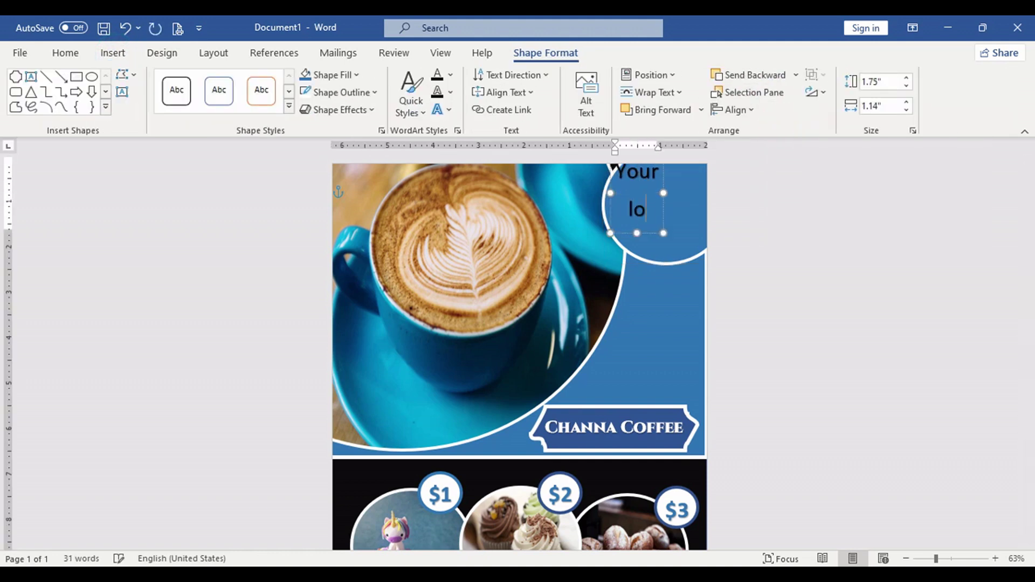
{"action": "key", "text": "Return"}
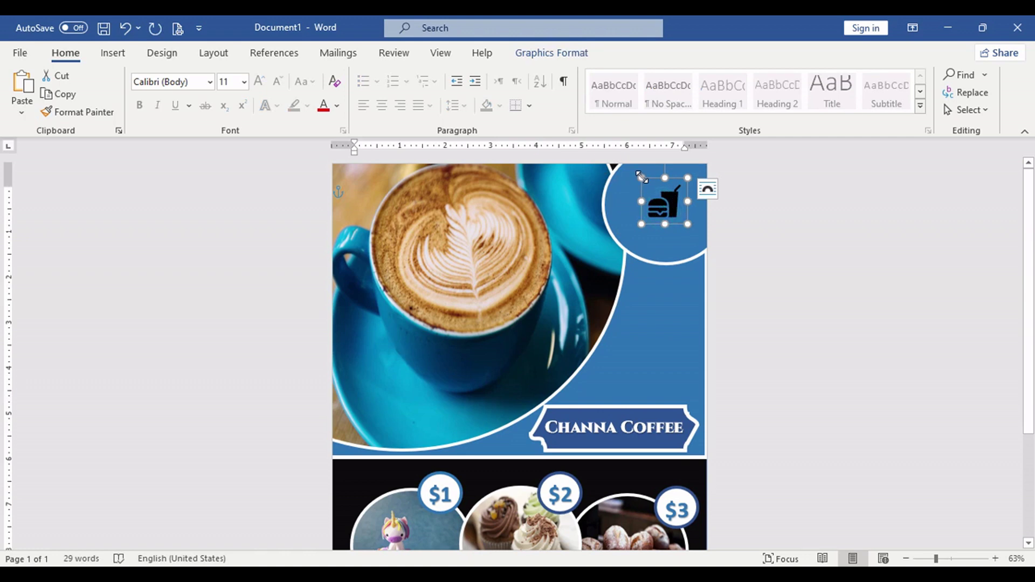
Step: Enlarge the burger-and-drink icon in the corner circle to about 1.74" square and fill it white
{"action": "left_click_drag", "start_coordinate": [642, 178], "coordinate": [625, 161]}
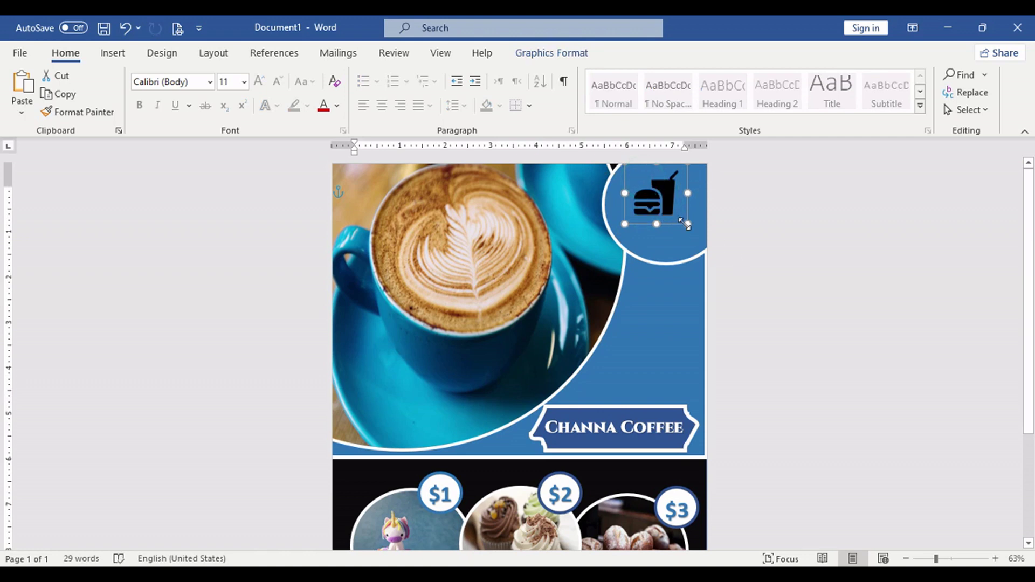
{"action": "left_click_drag", "start_coordinate": [685, 224], "coordinate": [696, 239]}
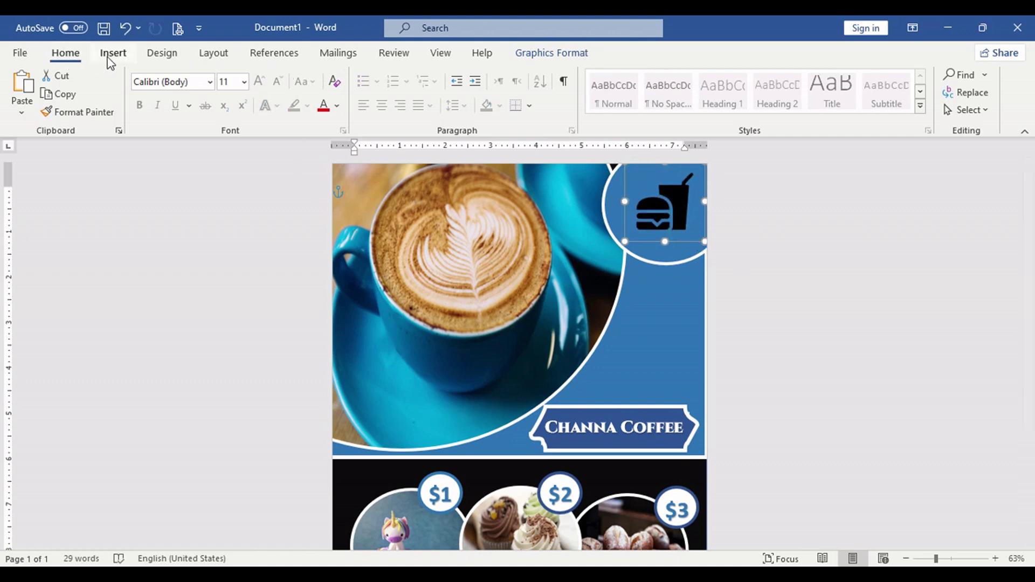
{"action": "left_click", "coordinate": [536, 54]}
{"action": "left_click", "coordinate": [451, 75]}
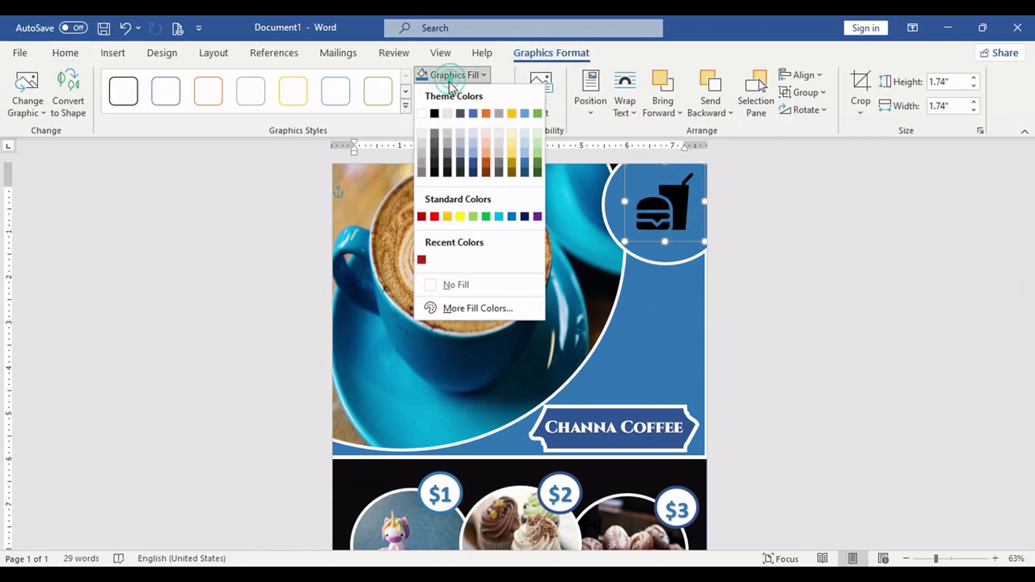
{"action": "left_click", "coordinate": [426, 113]}
{"action": "left_click", "coordinate": [820, 300]}
Step: Enlarge the white burger-and-drink icon to about 2.08" square so it fills more of the corner circle
{"action": "left_click", "coordinate": [676, 222]}
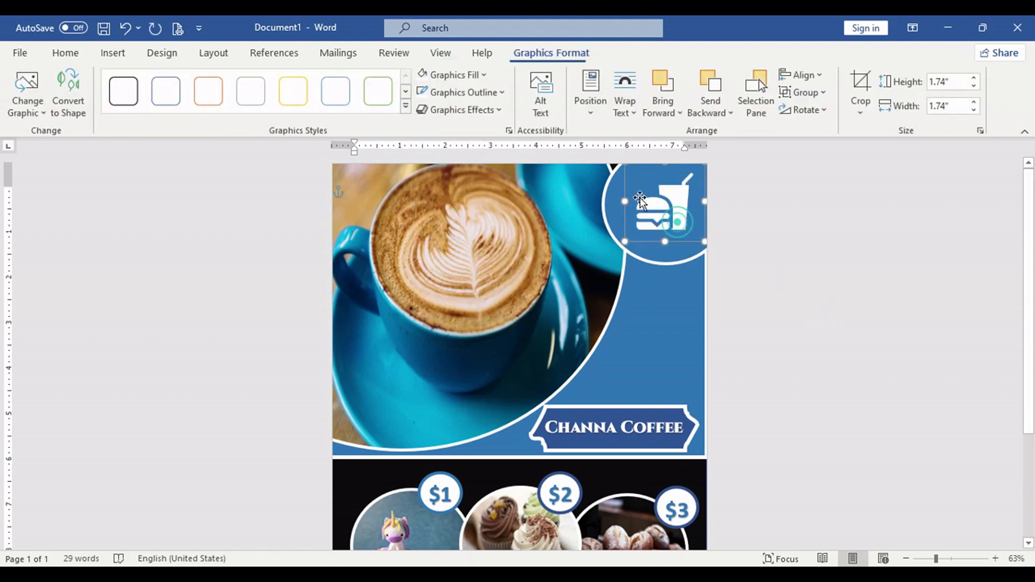
{"action": "left_click_drag", "start_coordinate": [621, 240], "coordinate": [611, 248]}
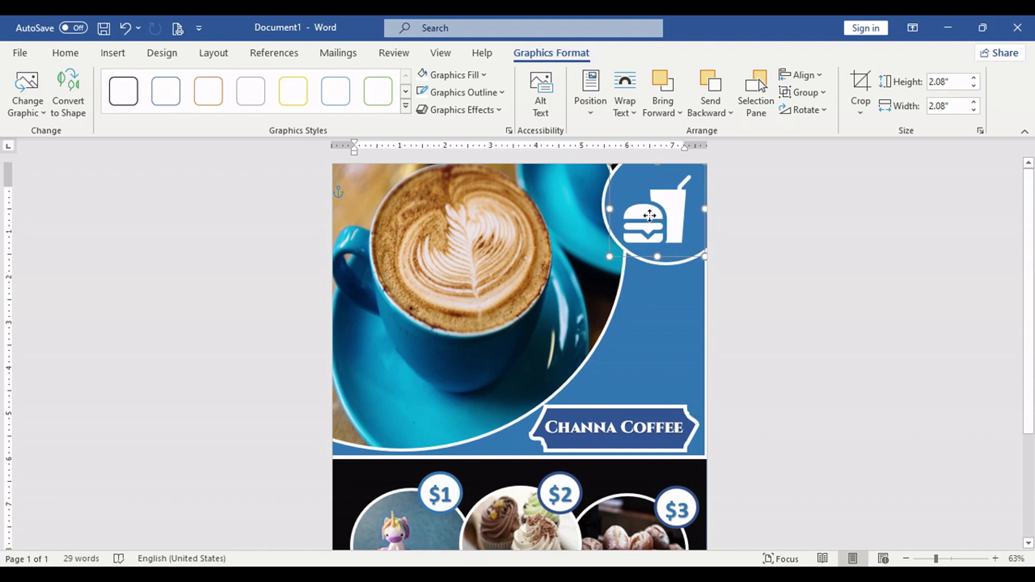
{"action": "left_click", "coordinate": [896, 303]}
{"action": "scroll", "coordinate": [642, 319], "scroll_direction": "down", "scroll_amount": 2}
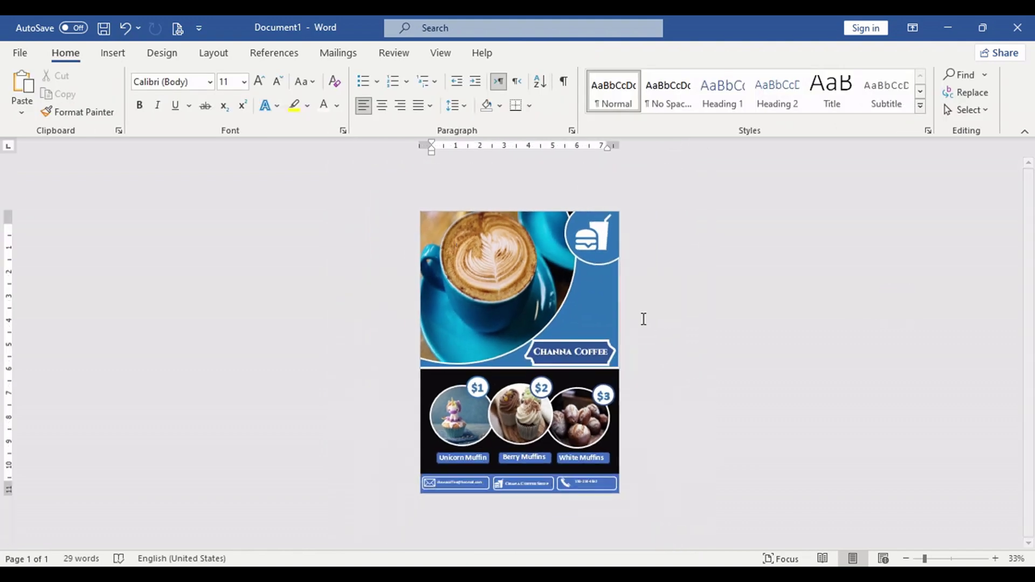
{"action": "scroll", "coordinate": [296, 426], "scroll_direction": "up", "scroll_amount": 2}
Step: Draw a right block arrow about 1.42" high by 2.42" wide and place it just above the Channa Coffee banner, across the picture's curved edge
{"action": "left_click", "coordinate": [113, 52]}
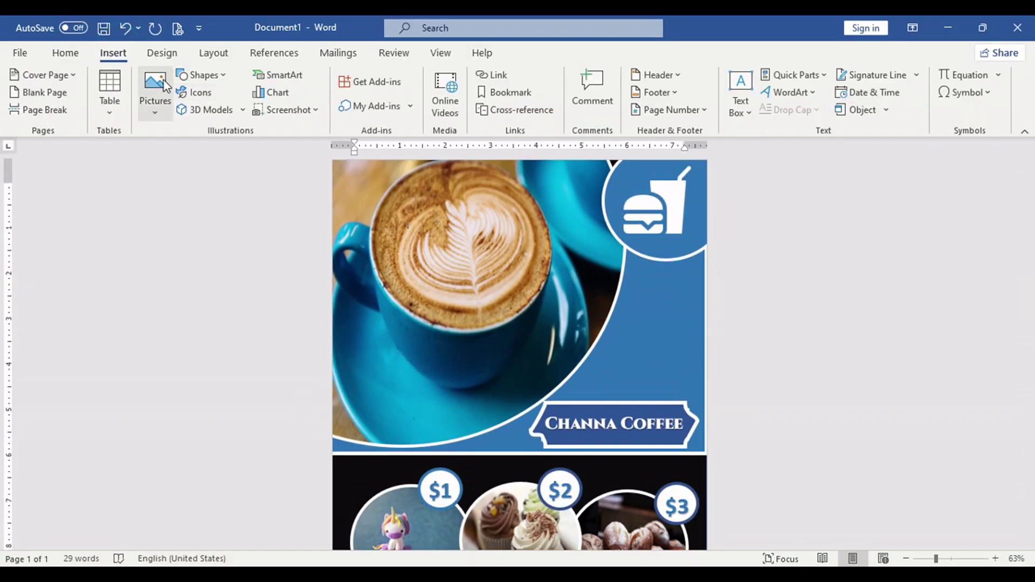
{"action": "left_click", "coordinate": [223, 80]}
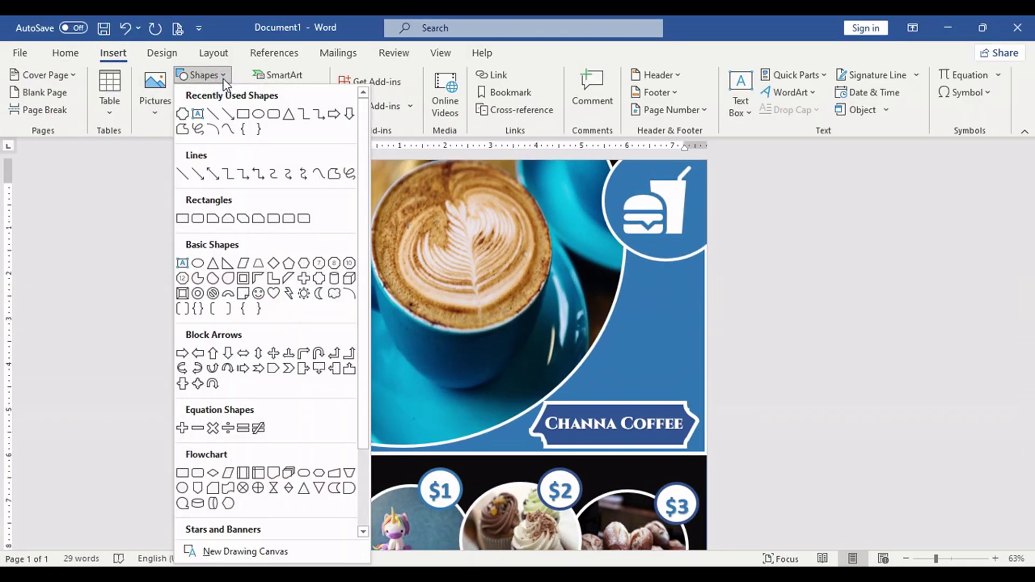
{"action": "left_click", "coordinate": [183, 354]}
{"action": "left_click", "coordinate": [327, 380]}
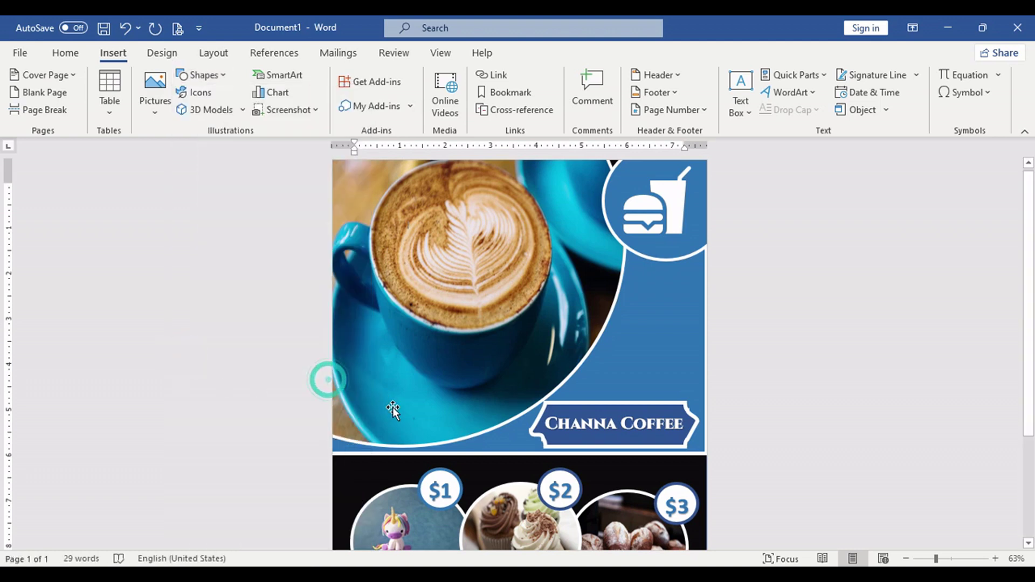
{"action": "left_click", "coordinate": [201, 75]}
{"action": "left_click", "coordinate": [181, 351]}
{"action": "left_click_drag", "start_coordinate": [337, 361], "coordinate": [448, 426]}
{"action": "left_click_drag", "start_coordinate": [358, 409], "coordinate": [550, 365]}
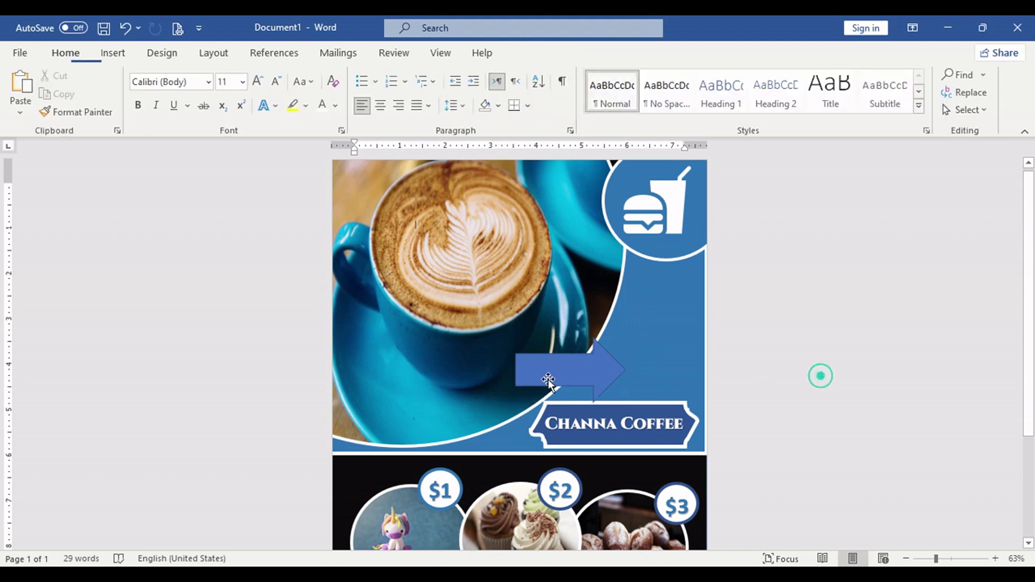
Step: Fill the block arrow with black and give it a white 4½ pt outline
{"action": "left_click", "coordinate": [332, 75]}
{"action": "left_click", "coordinate": [318, 111]}
{"action": "left_click", "coordinate": [372, 92]}
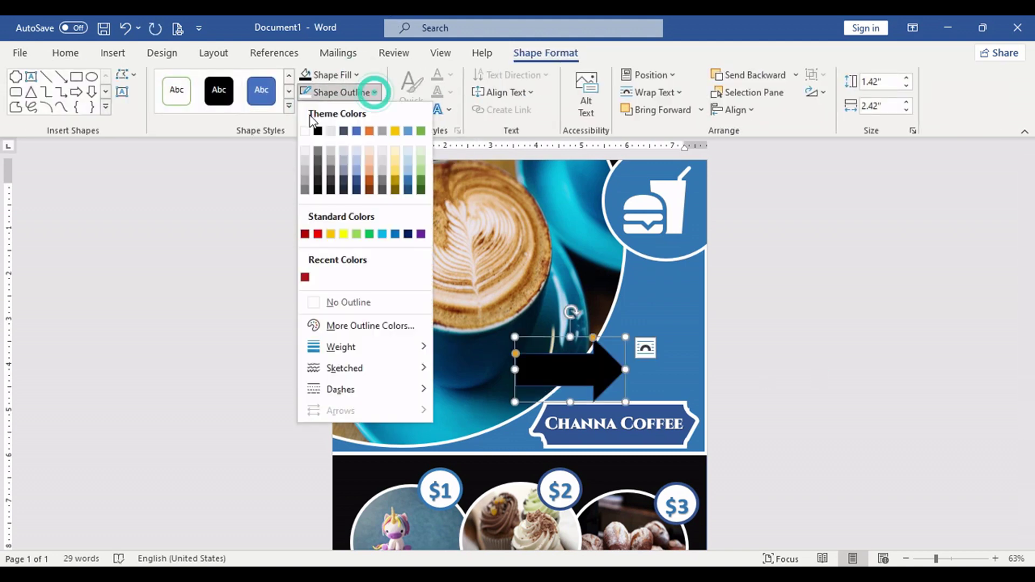
{"action": "mouse_move", "coordinate": [420, 347]}
{"action": "left_click", "coordinate": [511, 488]}
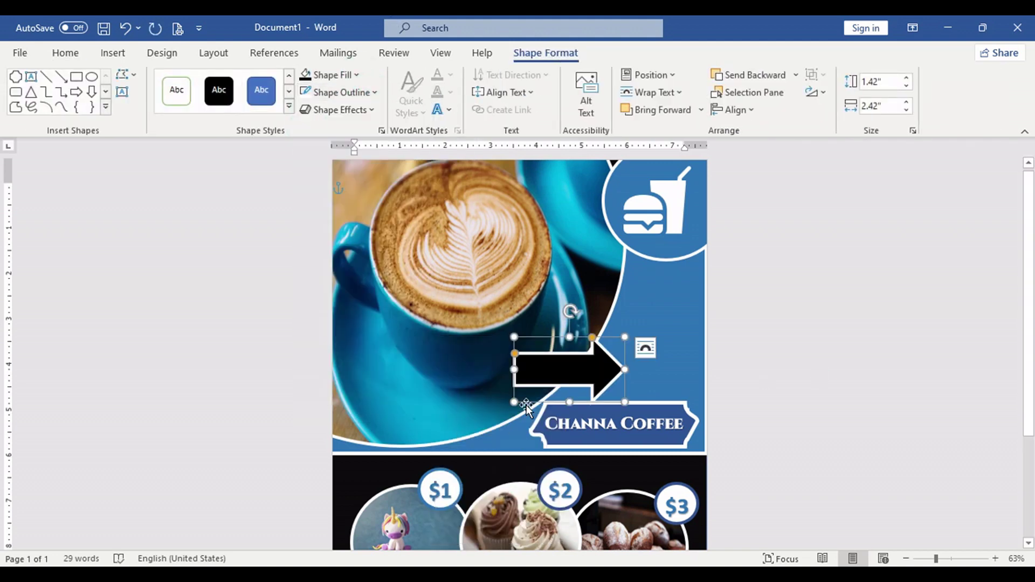
Step: Insert plain black WordArt reading "Big SALE On Coffee" over the block arrow
{"action": "left_click", "coordinate": [112, 52]}
{"action": "left_click", "coordinate": [793, 92]}
{"action": "left_click", "coordinate": [779, 123]}
{"action": "type", "text": "Big SALE"}
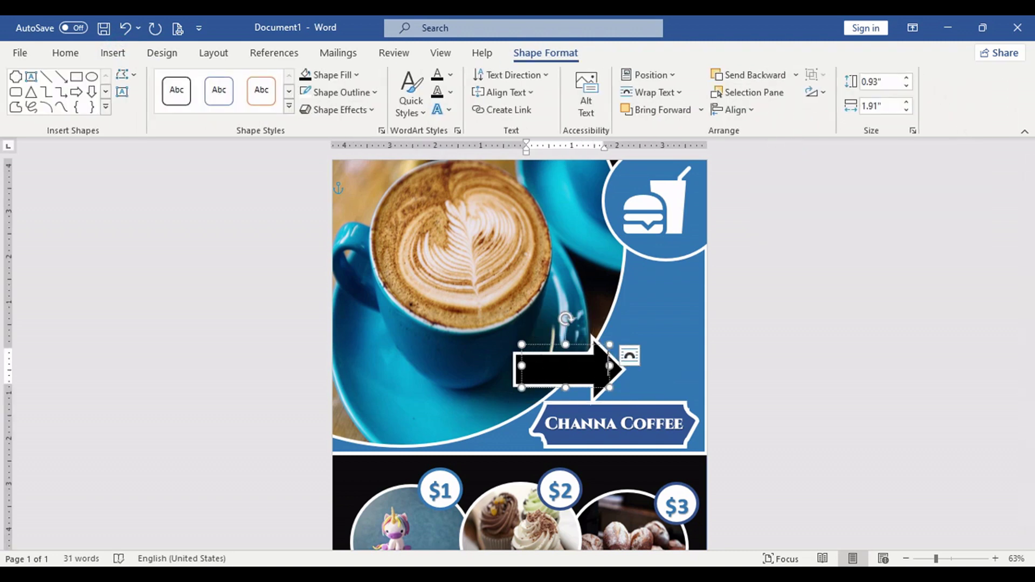
{"action": "type", "text": " On Coffee"}
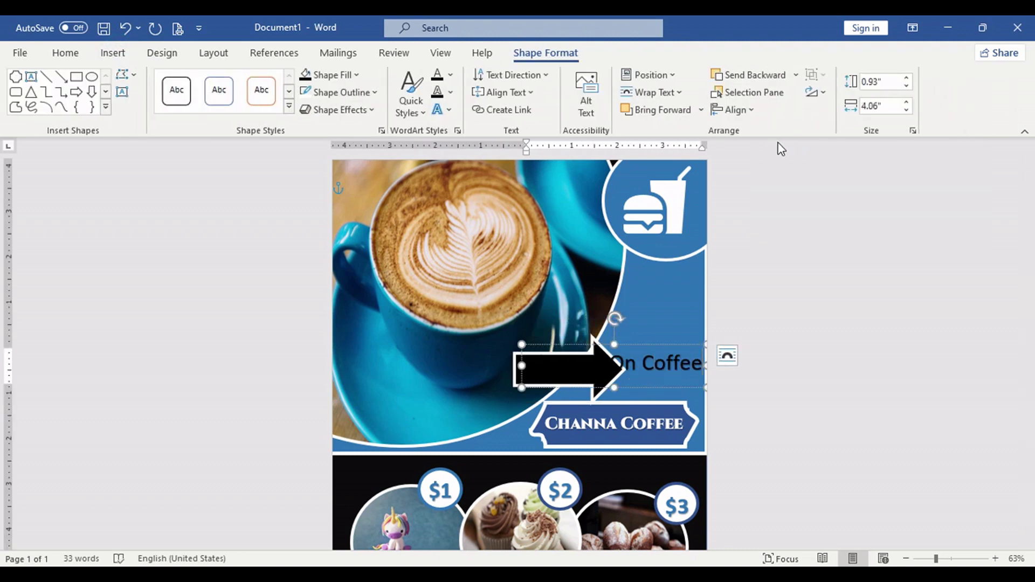
Step: Format the "Big SALE On Coffee" text as bold, white and 22 pt
{"action": "triple_click", "coordinate": [690, 366]}
{"action": "left_click", "coordinate": [667, 322]}
{"action": "left_click", "coordinate": [666, 322]}
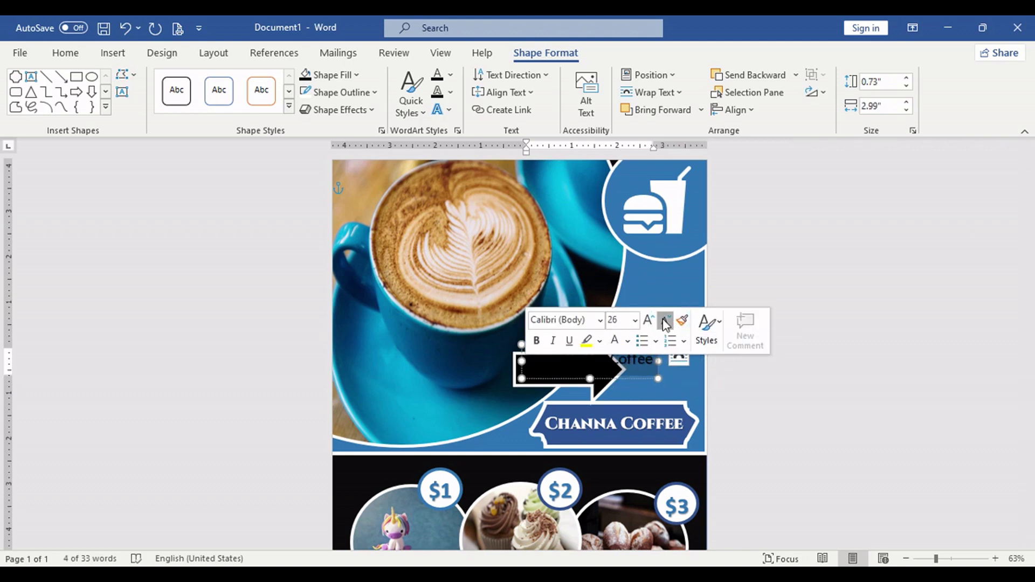
{"action": "left_click", "coordinate": [666, 322]}
{"action": "left_click", "coordinate": [667, 321]}
{"action": "left_click", "coordinate": [614, 340]}
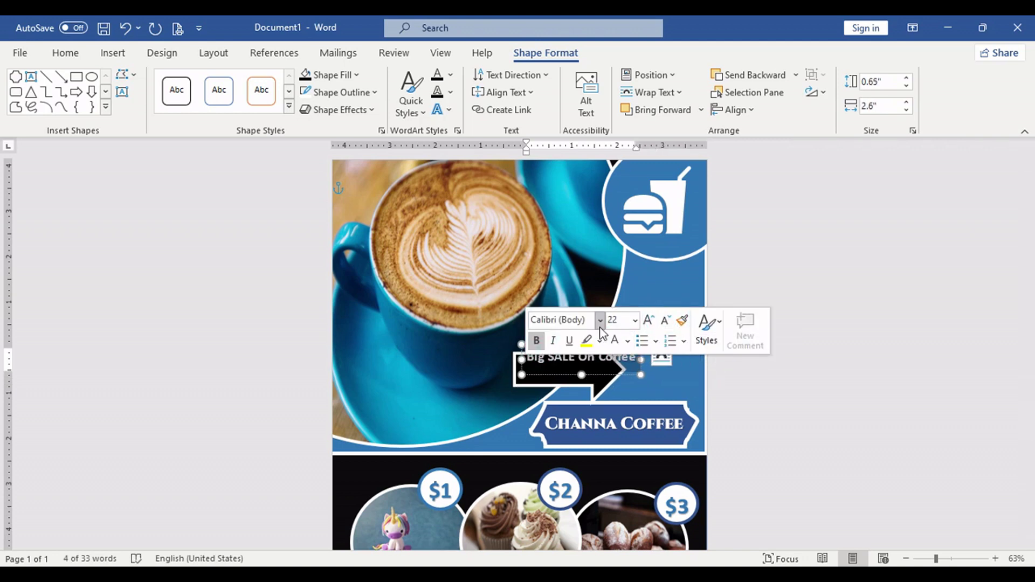
{"action": "left_click", "coordinate": [677, 377]}
Step: Reduce the "Big SALE On Coffee" font size further and position the text inside the black arrow
{"action": "left_click_drag", "start_coordinate": [594, 344], "coordinate": [587, 356]}
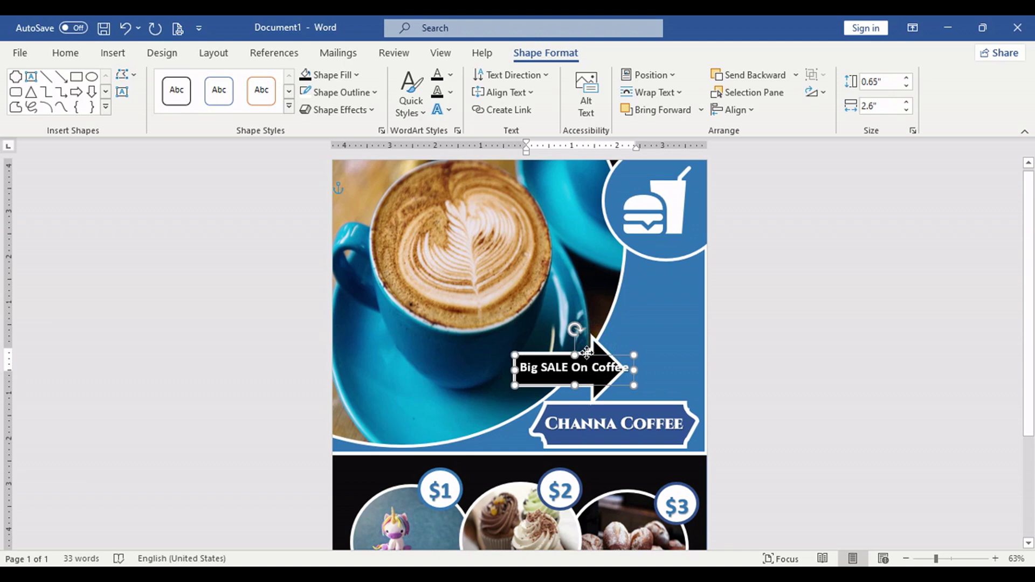
{"action": "triple_click", "coordinate": [627, 370]}
{"action": "left_click", "coordinate": [665, 324]}
{"action": "left_click", "coordinate": [666, 382]}
{"action": "left_click_drag", "start_coordinate": [573, 356], "coordinate": [571, 360]}
{"action": "left_click", "coordinate": [690, 381]}
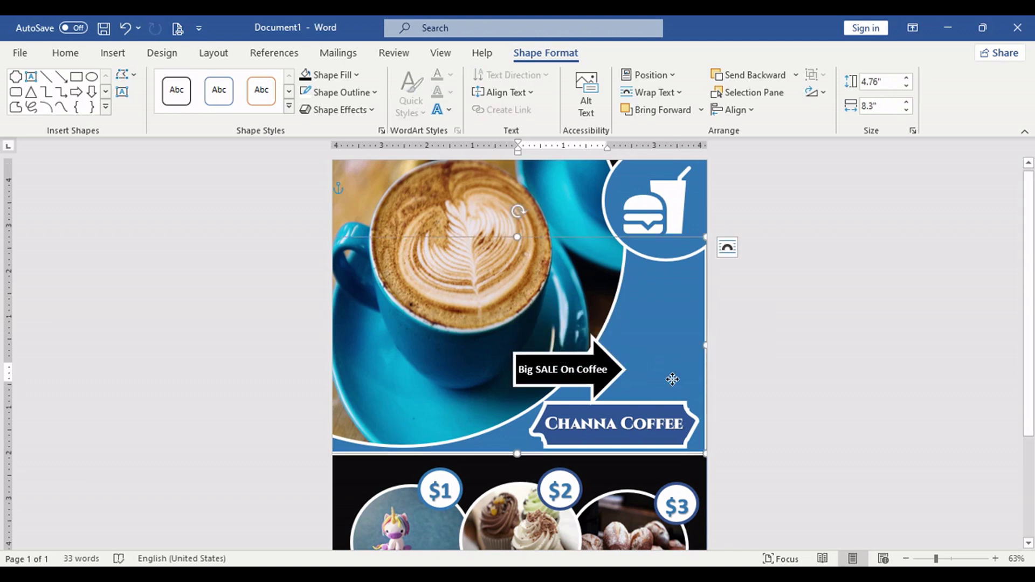
Step: Add a WordArt text box above the arrow with "Americano" and "Cappuccino" on separate lines
{"action": "left_click", "coordinate": [771, 329]}
{"action": "key", "text": "ctrl+z"}
{"action": "type", "text": "Americano"}
{"action": "key", "text": "Return"}
{"action": "type", "text": "cppuc"}
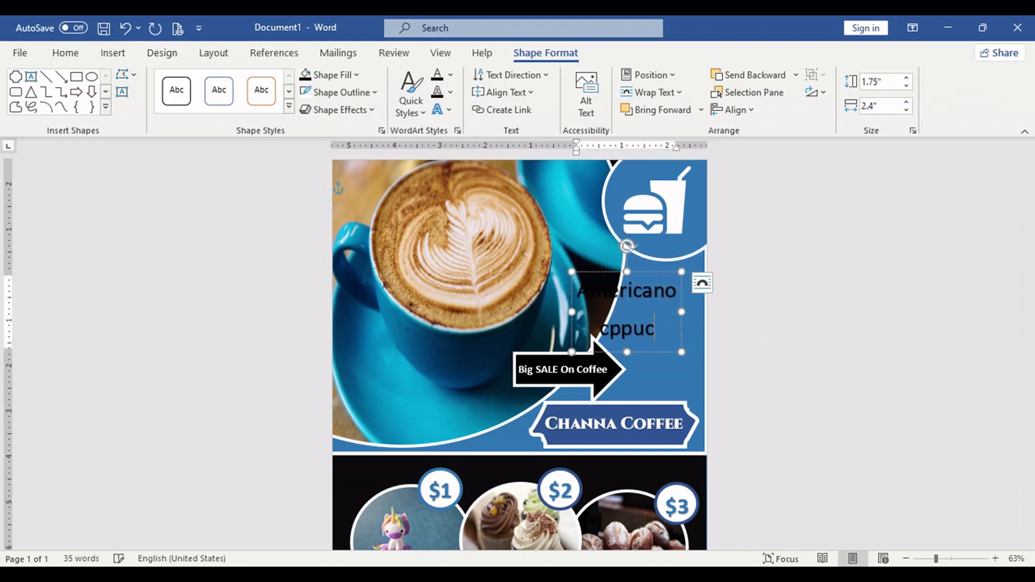
{"action": "type", "text": "cino"}
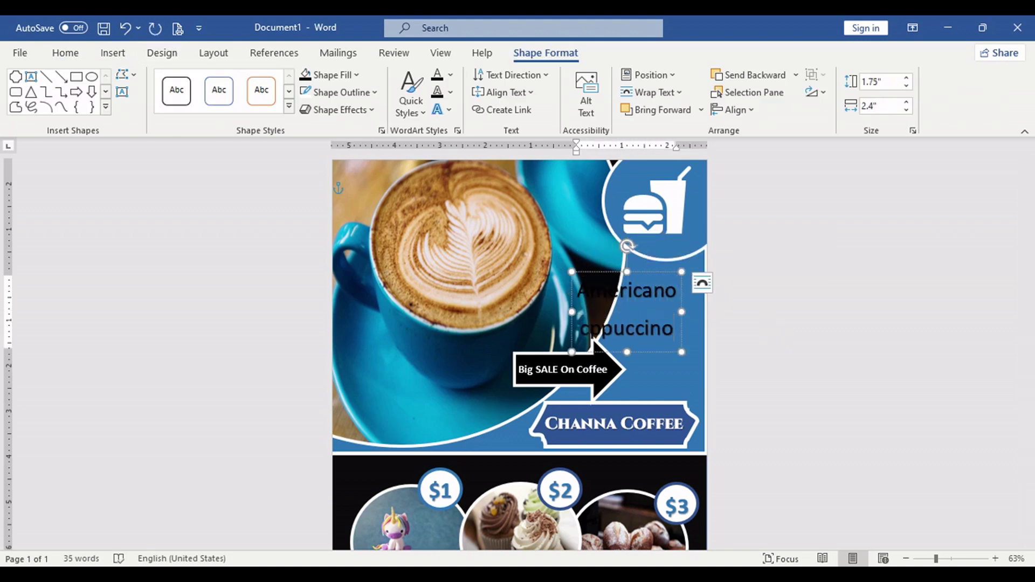
{"action": "left_click", "coordinate": [591, 329]}
{"action": "key", "text": "BackSpace"}
{"action": "type", "text": "Ca"}
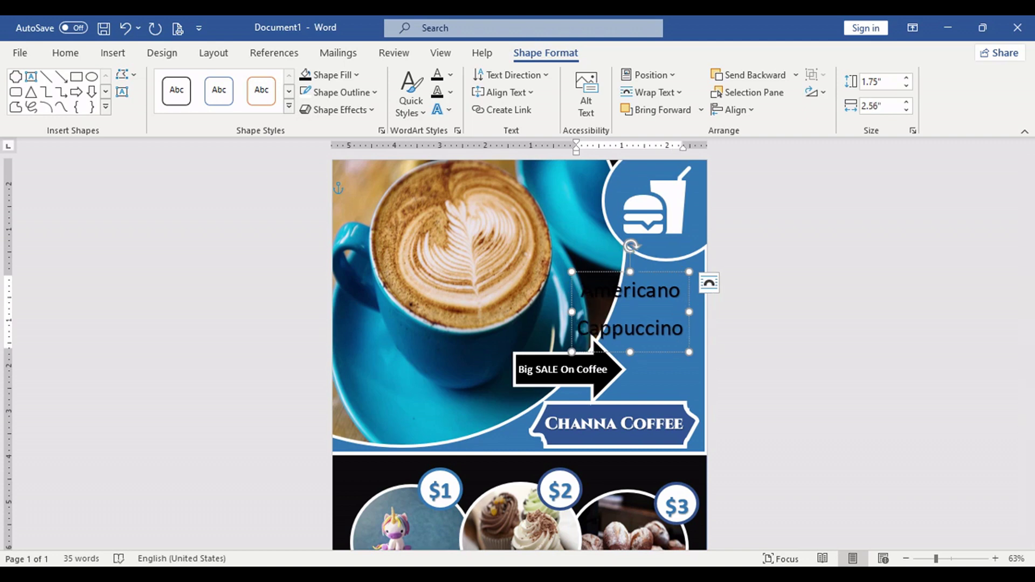
Step: Add "Espresso" and "Latte" as further lines below "Cappuccino"
{"action": "left_click", "coordinate": [680, 329]}
{"action": "key", "text": "Return"}
{"action": "type", "text": "Espresso"}
{"action": "key", "text": "Return"}
{"action": "type", "text": "Latte"}
Step: Format the four coffee names as bold white 20 pt text
{"action": "left_click_drag", "start_coordinate": [583, 288], "coordinate": [658, 383]}
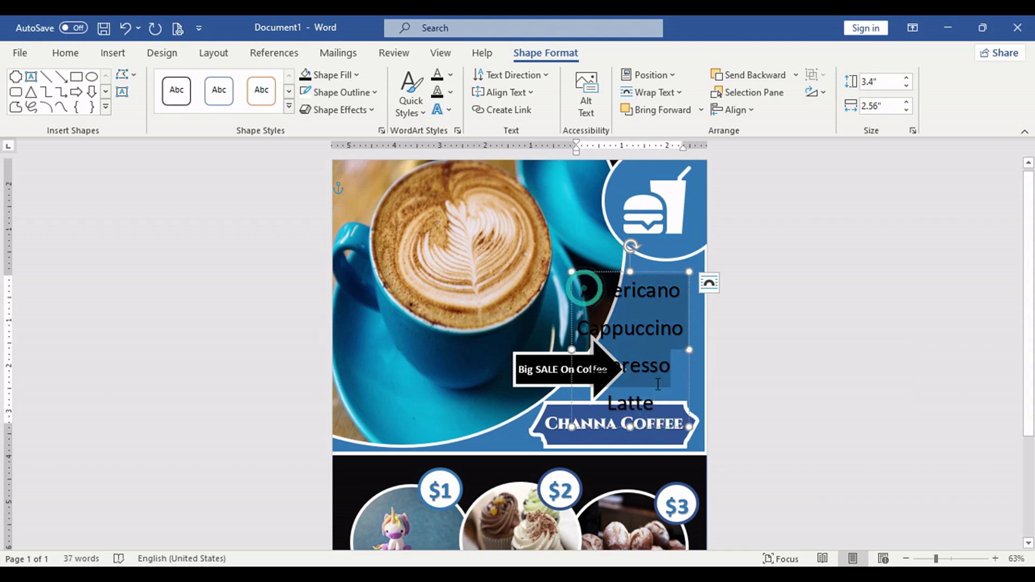
{"action": "left_click", "coordinate": [798, 354]}
{"action": "left_click", "coordinate": [798, 355]}
{"action": "left_click", "coordinate": [798, 355]}
{"action": "left_click", "coordinate": [798, 354]}
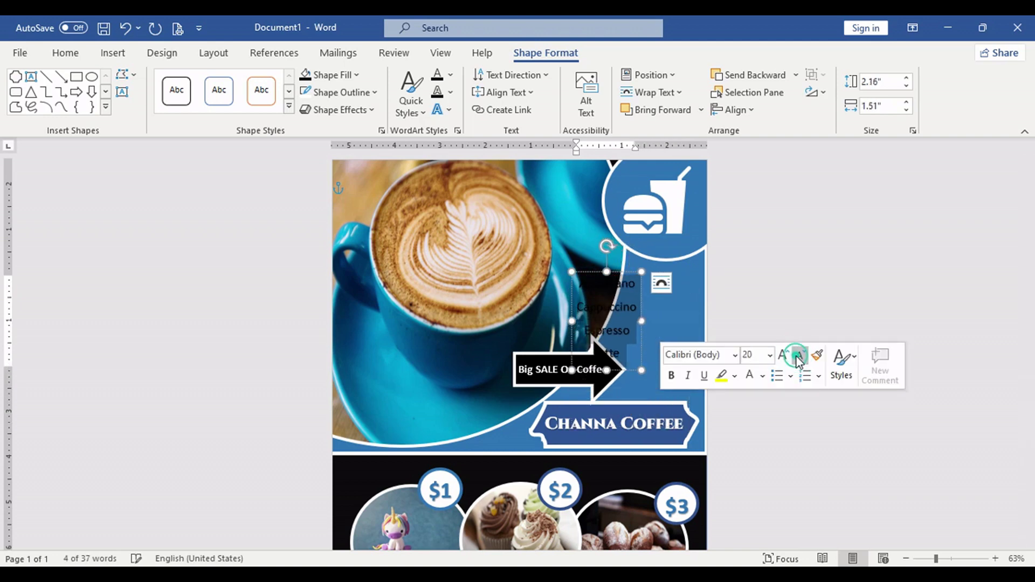
Step: Make the coffee names a left-aligned bulleted list and place it on the blue area between the corner circle and the banner
{"action": "left_click", "coordinate": [81, 54]}
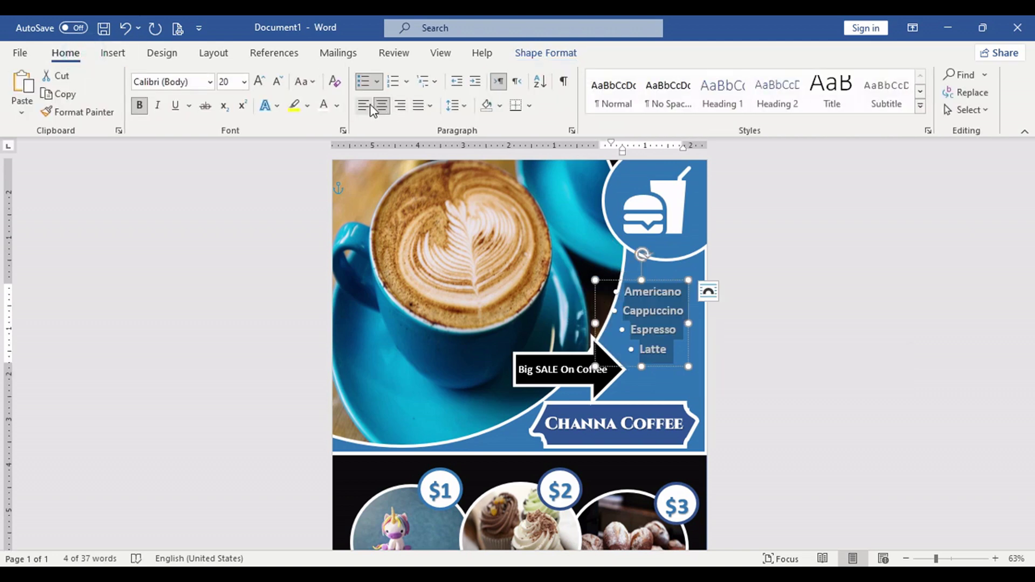
{"action": "left_click", "coordinate": [368, 107]}
{"action": "left_click_drag", "start_coordinate": [626, 279], "coordinate": [641, 288]}
{"action": "left_click", "coordinate": [732, 339]}
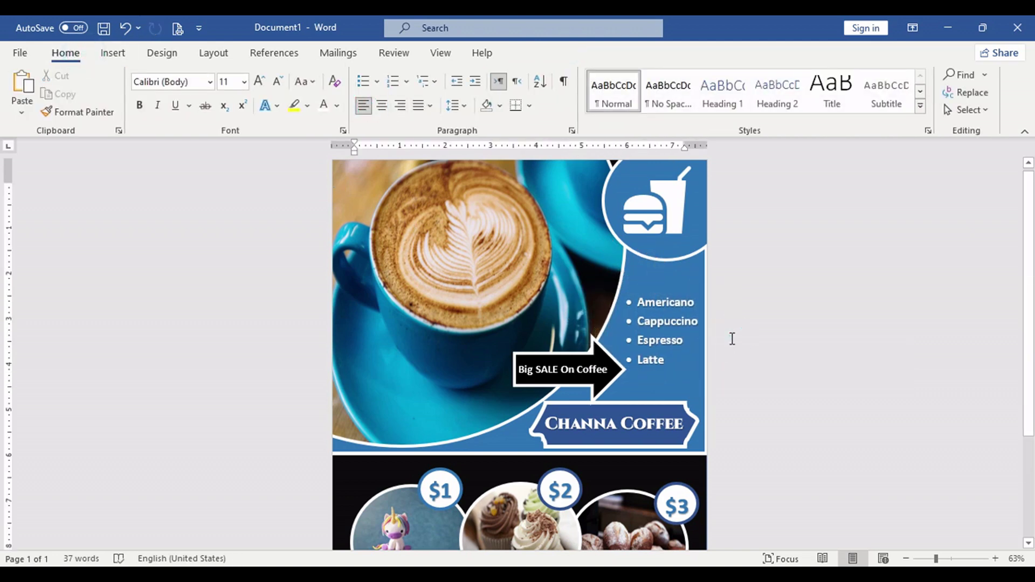
{"action": "left_click", "coordinate": [519, 350]}
{"action": "left_click", "coordinate": [792, 390]}
{"action": "scroll", "coordinate": [794, 390], "scroll_direction": "down", "scroll_amount": 5}
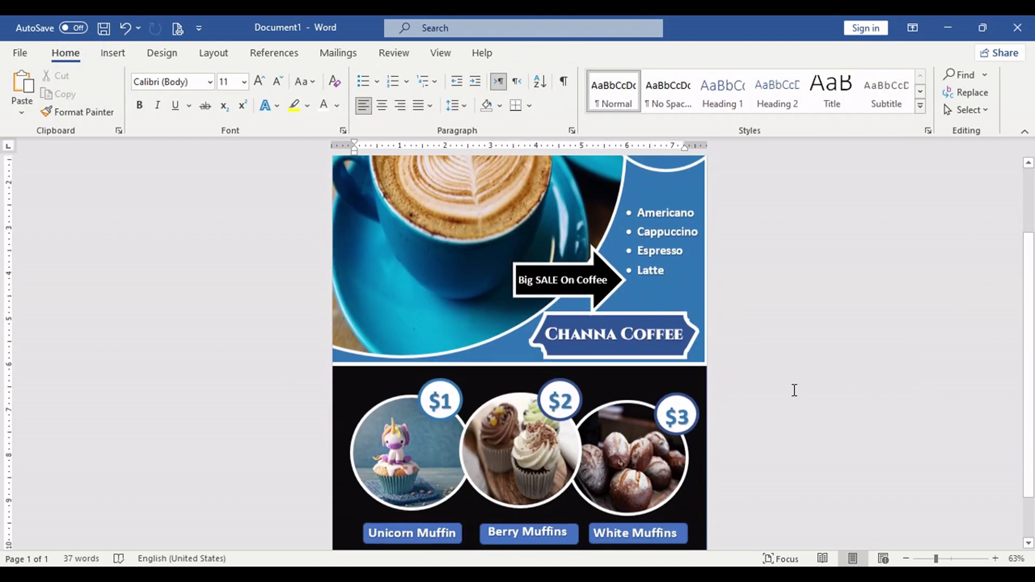
Step: Fill the "Big SALE On Coffee" arrow with the same blue as the area behind the coffee list
{"action": "scroll", "coordinate": [794, 390], "scroll_direction": "up", "scroll_amount": 1}
{"action": "scroll", "coordinate": [794, 390], "scroll_direction": "down", "scroll_amount": 1}
{"action": "scroll", "coordinate": [793, 391], "scroll_direction": "up", "scroll_amount": 6}
{"action": "left_click", "coordinate": [575, 374]}
{"action": "left_click", "coordinate": [765, 392]}
{"action": "left_click", "coordinate": [591, 348]}
{"action": "left_click", "coordinate": [546, 52]}
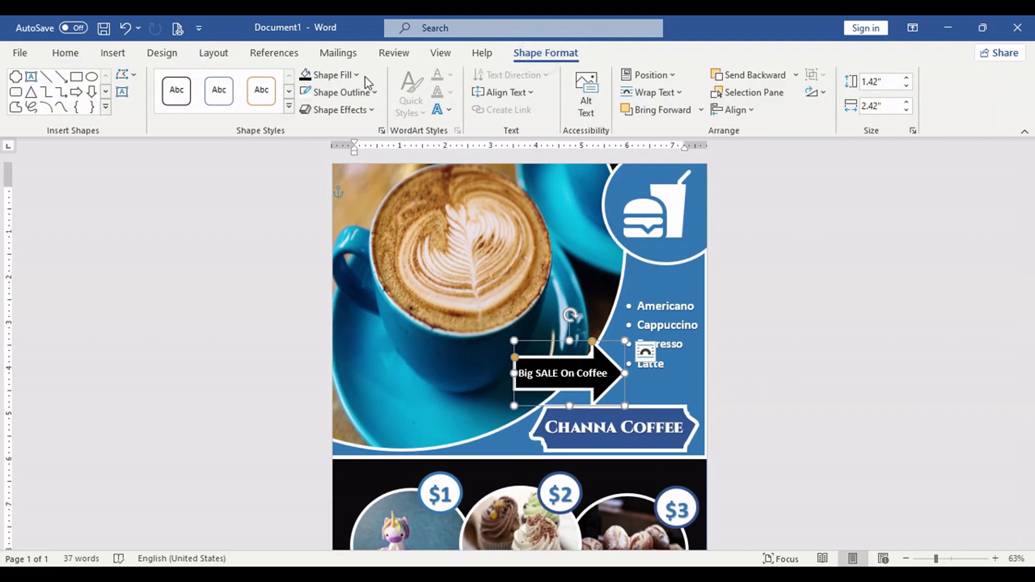
{"action": "left_click", "coordinate": [330, 75]}
{"action": "left_click", "coordinate": [408, 164]}
{"action": "left_click", "coordinate": [692, 392]}
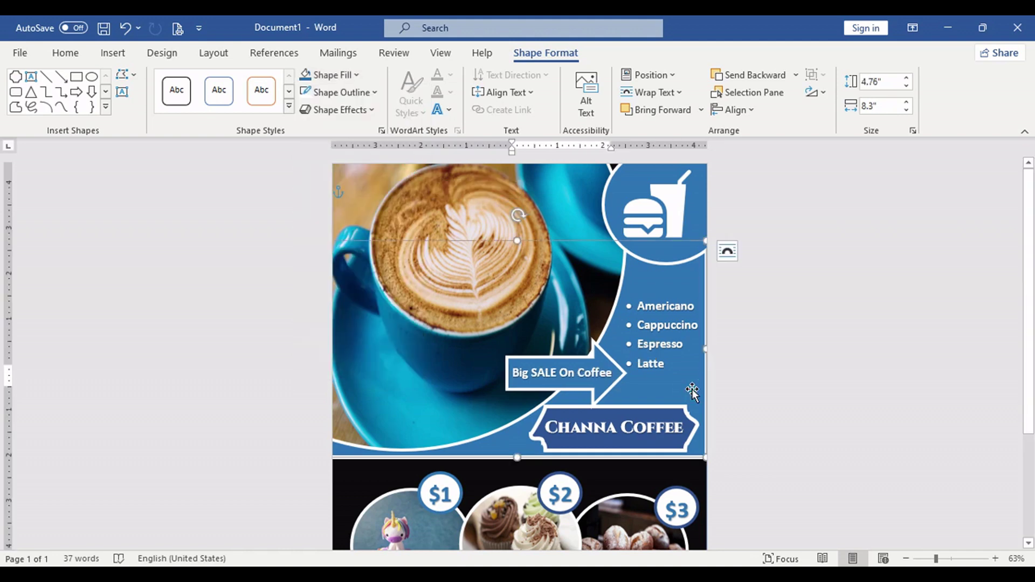
{"action": "left_click", "coordinate": [861, 348]}
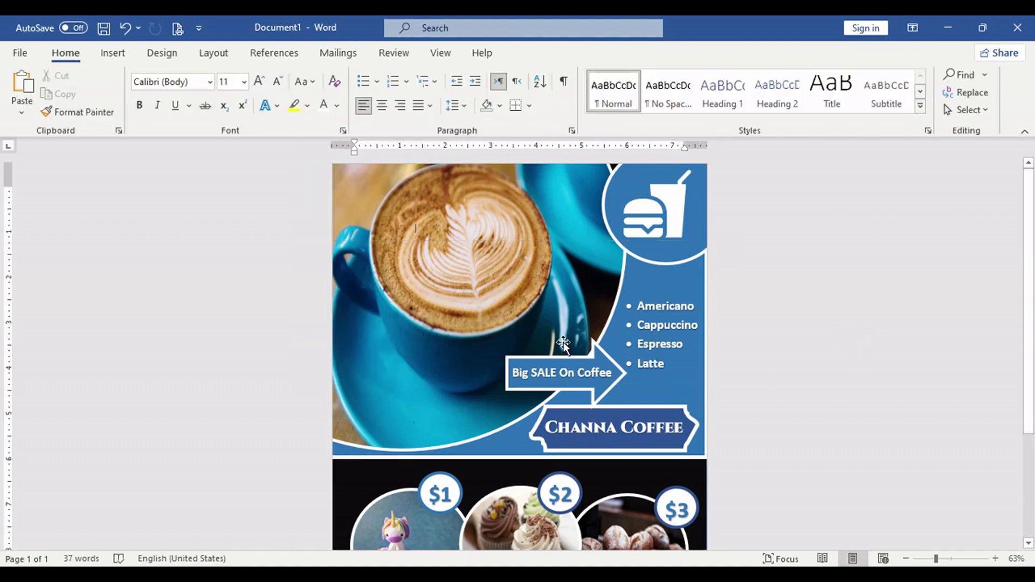
Step: Review the whole flyer up close, from the coffee picture and sale arrow to the muffin prices and contact bar
{"action": "scroll", "coordinate": [564, 342], "scroll_direction": "down", "scroll_amount": 1}
{"action": "scroll", "coordinate": [563, 342], "scroll_direction": "down", "scroll_amount": 5}
{"action": "left_click", "coordinate": [438, 480]}
{"action": "left_click", "coordinate": [742, 444]}
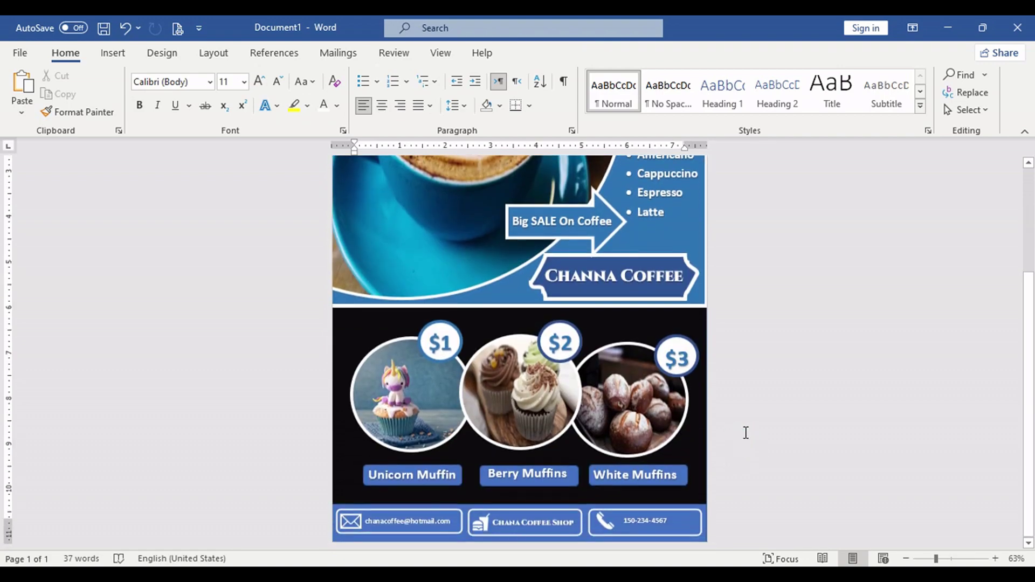
{"action": "scroll", "coordinate": [622, 387], "scroll_direction": "up", "scroll_amount": 3, "text": "ctrl"}
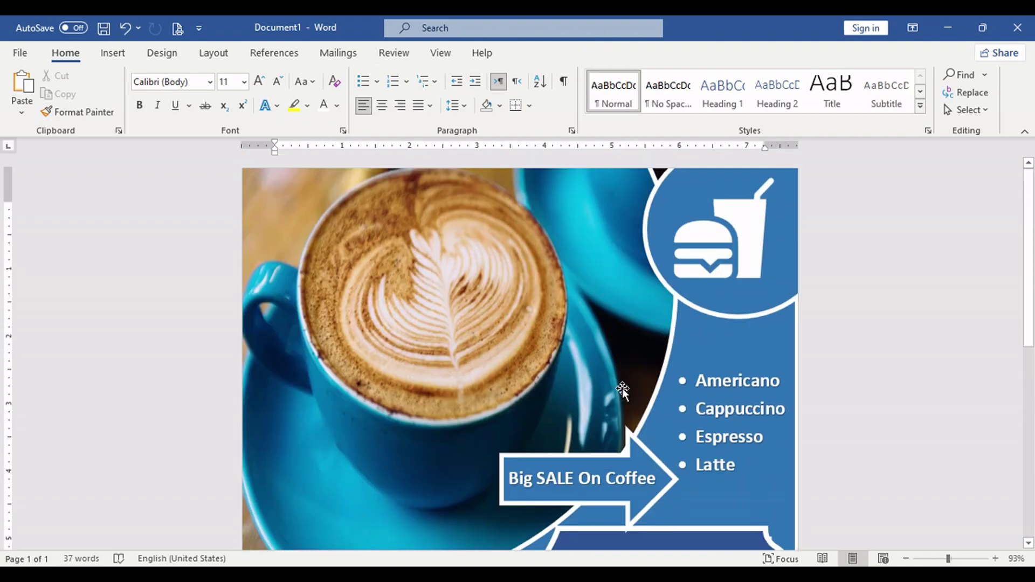
{"action": "scroll", "coordinate": [623, 388], "scroll_direction": "down", "scroll_amount": 5}
{"action": "scroll", "coordinate": [622, 387], "scroll_direction": "down", "scroll_amount": 5, "text": "ctrl"}
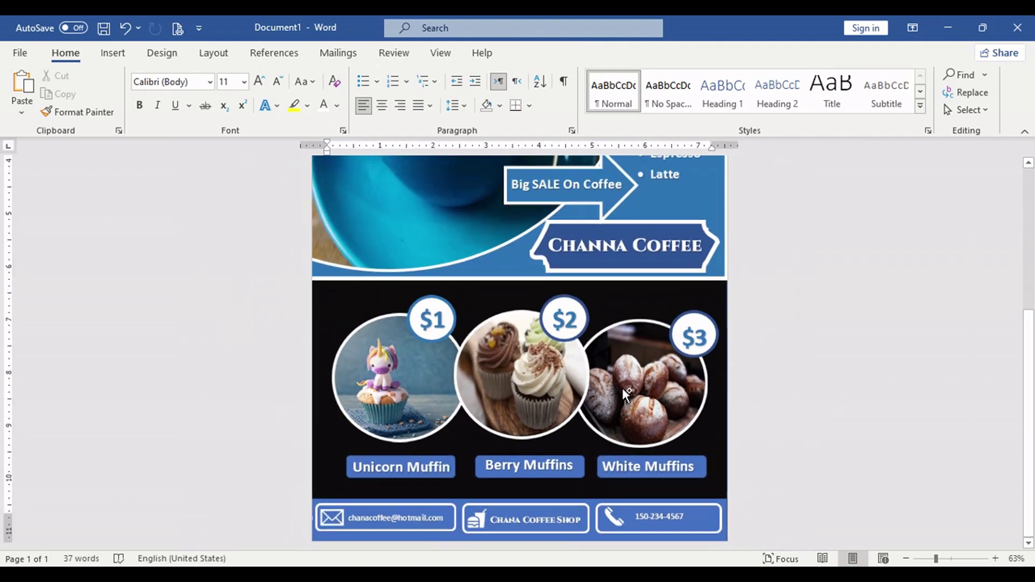